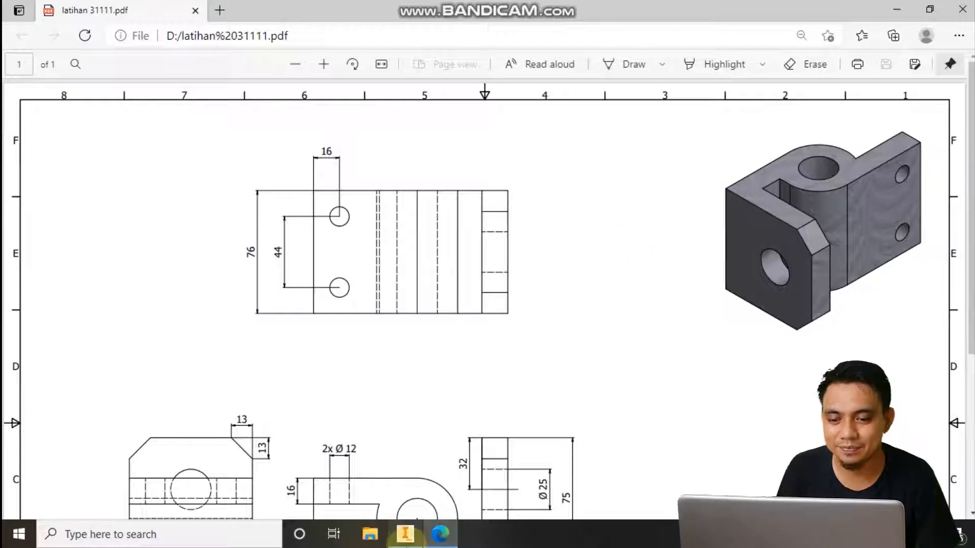
Switch to Inventor and create a new metric part from the Standard (DIN).ipt template.
left_click(405, 533)
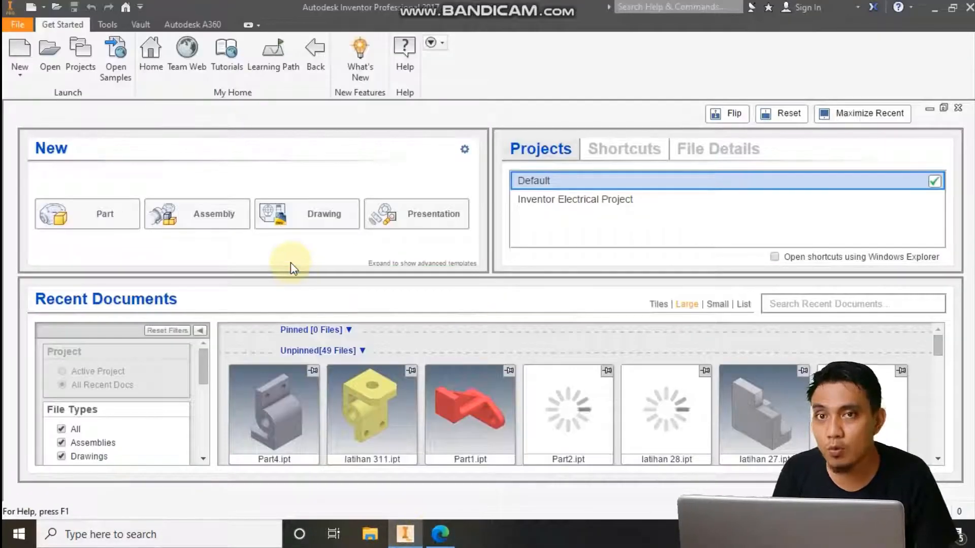
left_click(14, 53)
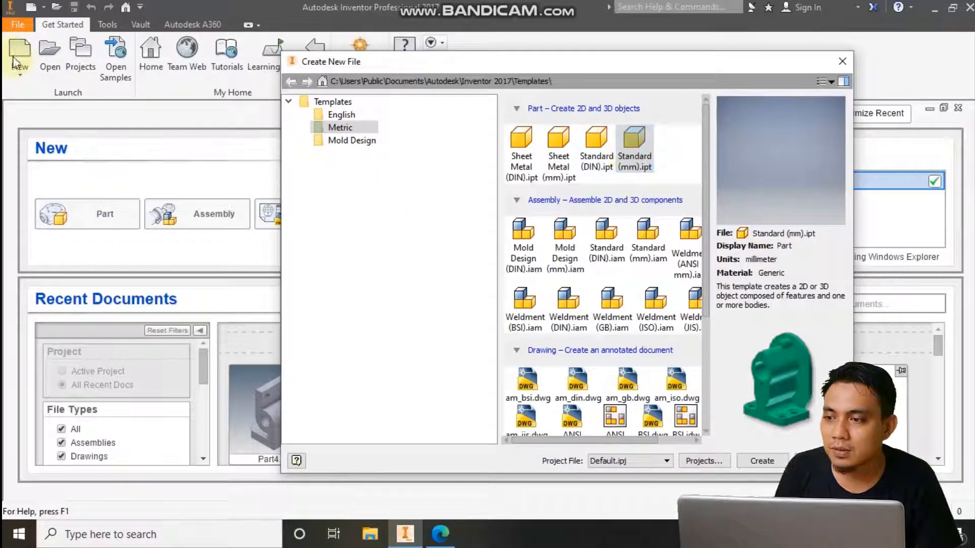
left_click(621, 164)
left_click(629, 164)
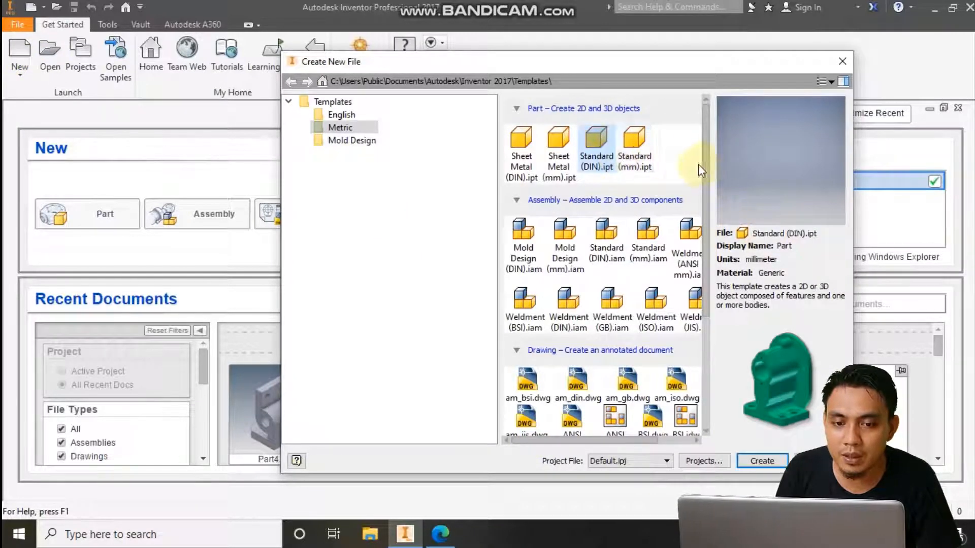
left_click(786, 456)
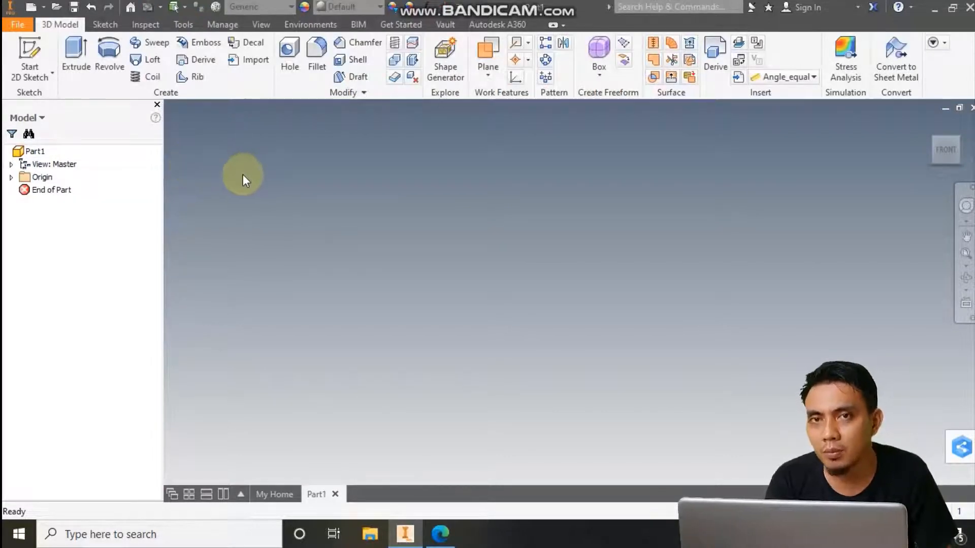
Start a 2D sketch on the XZ plane and review the bracket's views and dimensions in the PDF drawing.
left_click(30, 48)
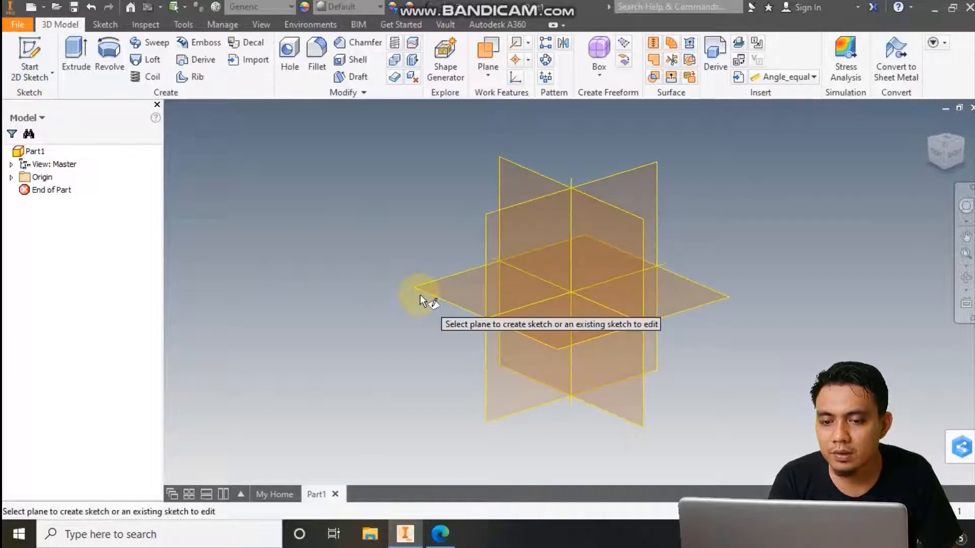
left_click(455, 281)
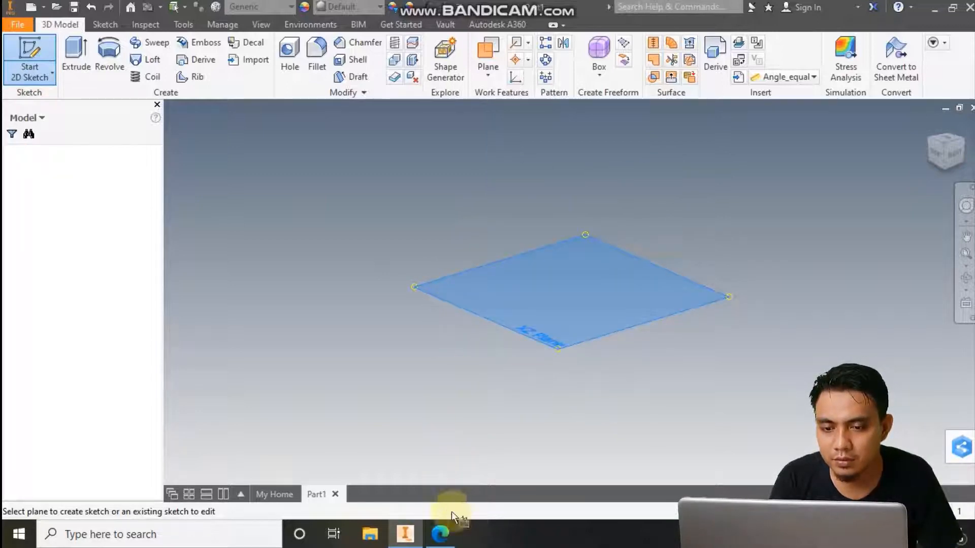
left_click(453, 529)
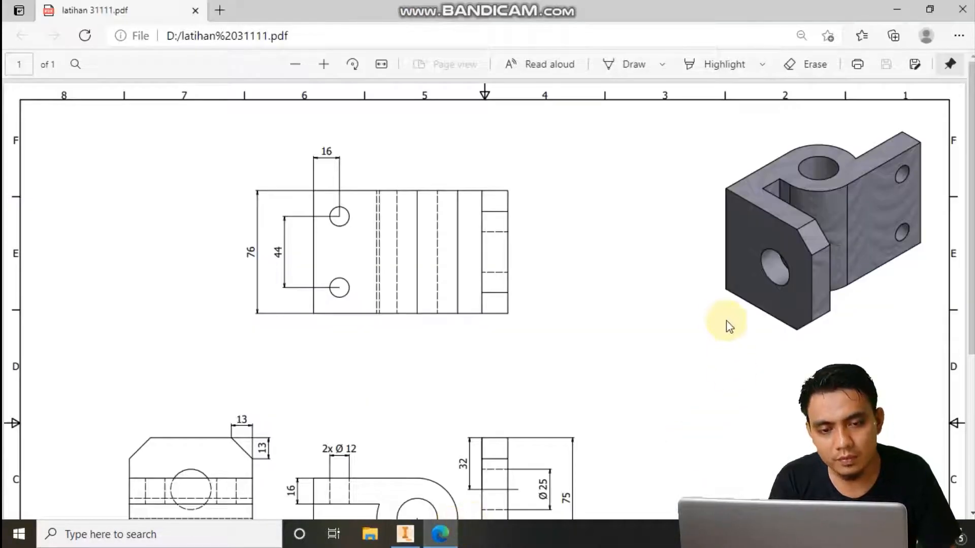
scroll(728, 322, "down", 3)
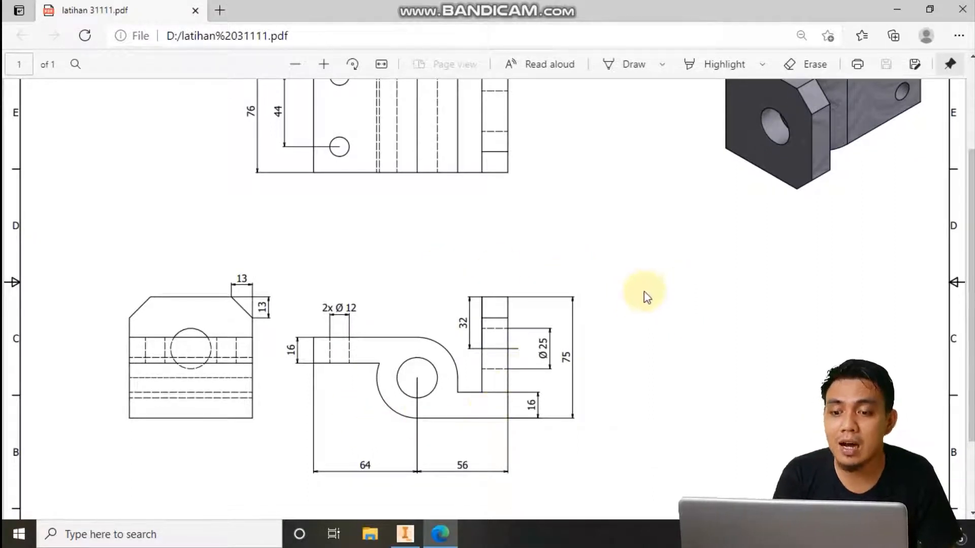
scroll(640, 290, "up", 2)
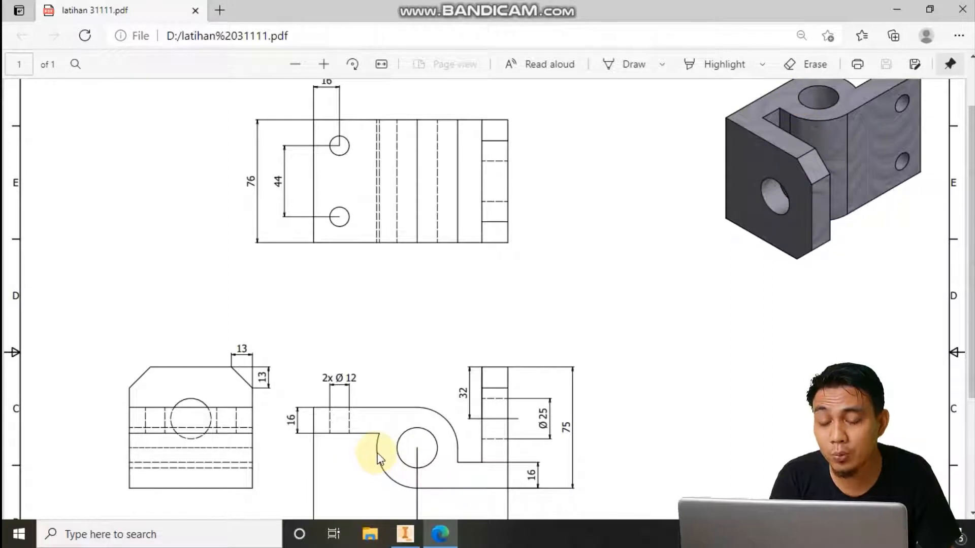
scroll(516, 184, "up", 2)
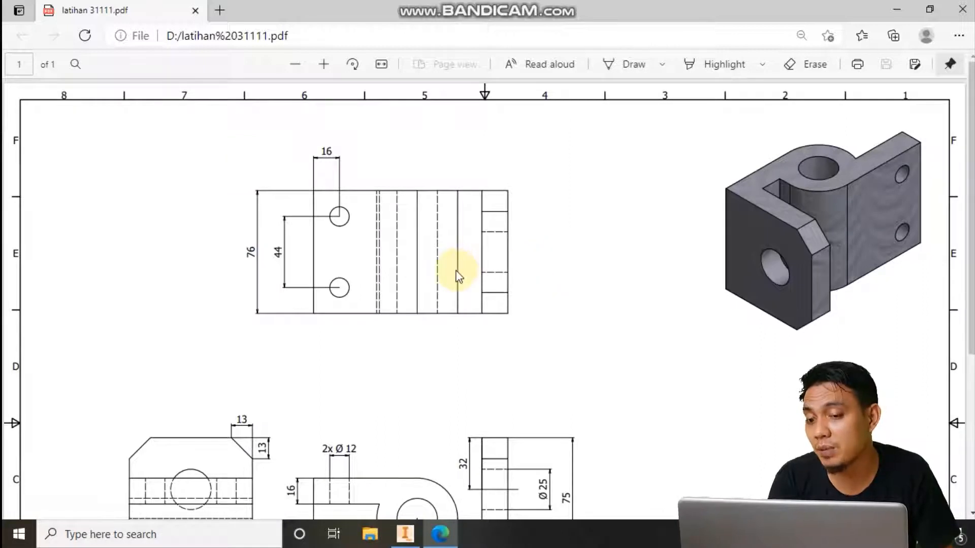
scroll(457, 279, "down", 4)
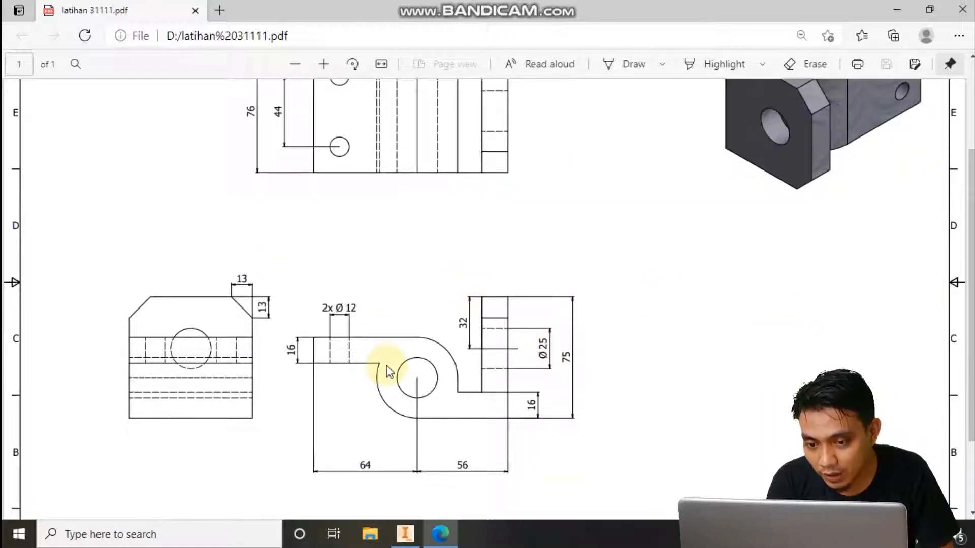
Return to Inventor and draw two concentric circles centred on the origin, 50 mm and 25 mm in diameter.
left_click(406, 534)
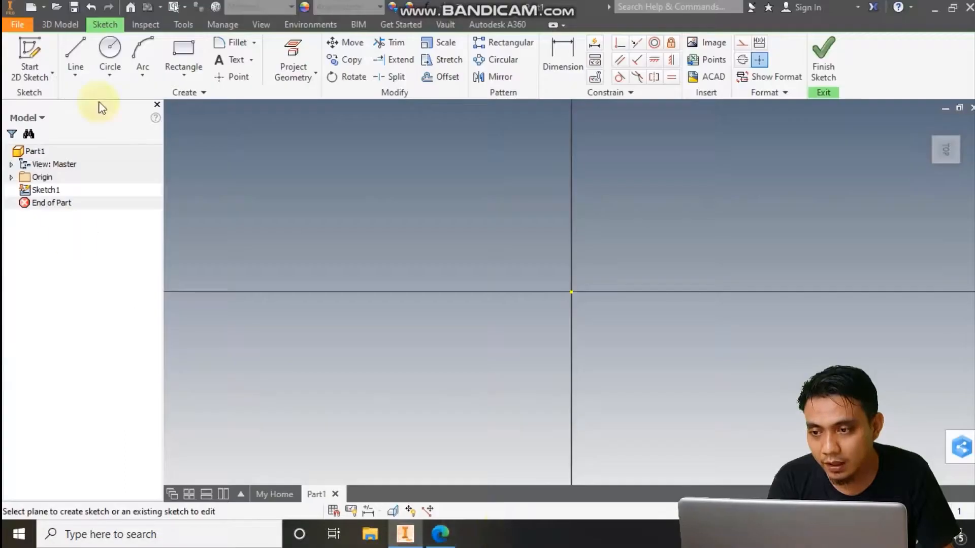
left_click(107, 49)
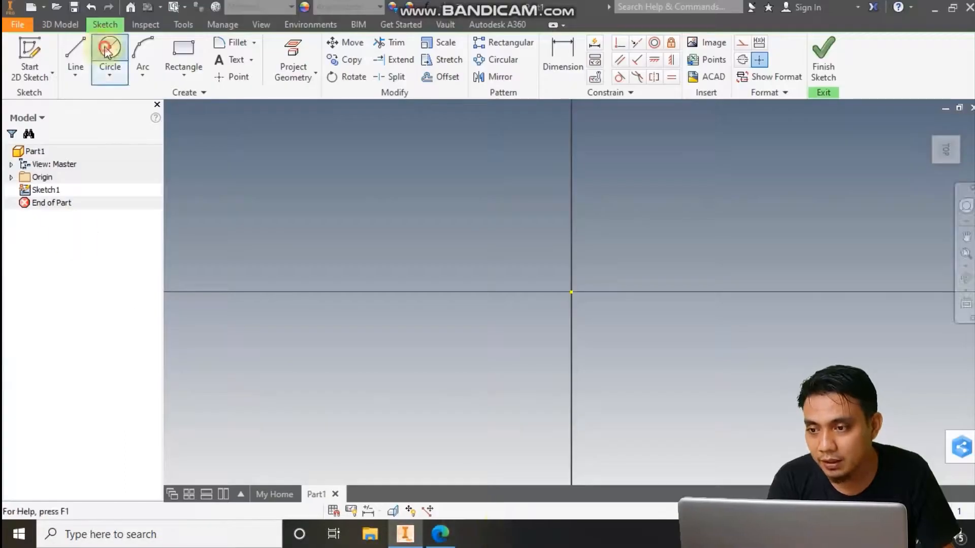
left_click(571, 292)
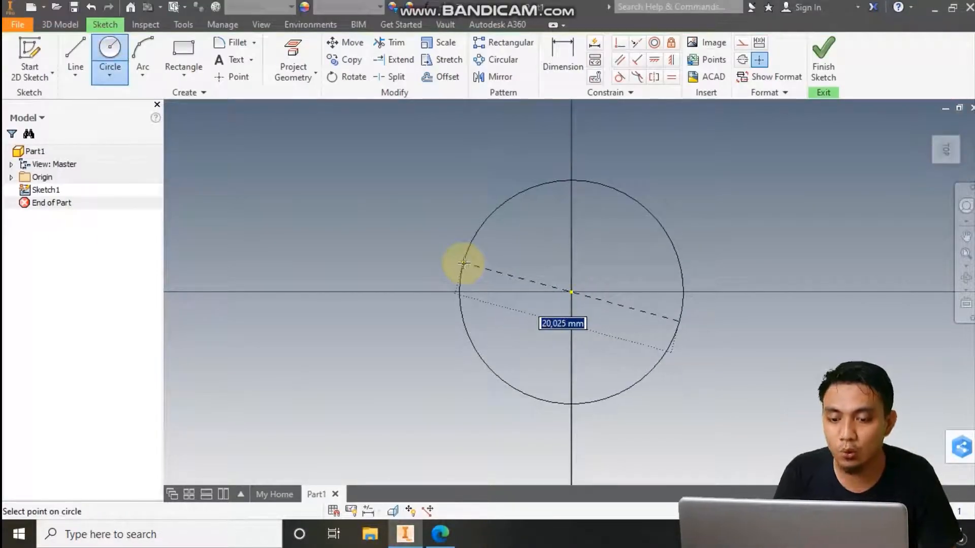
type("50")
key("Tab")
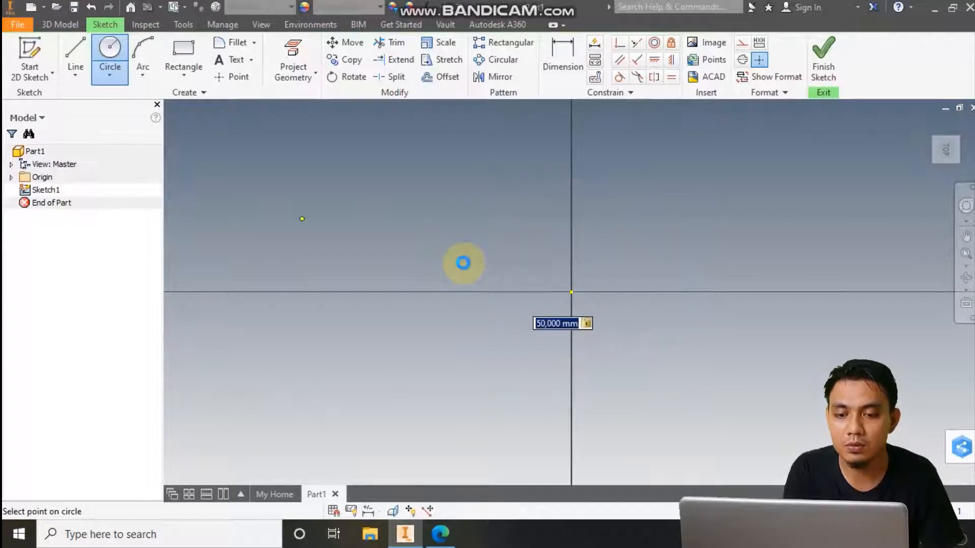
left_click(571, 292)
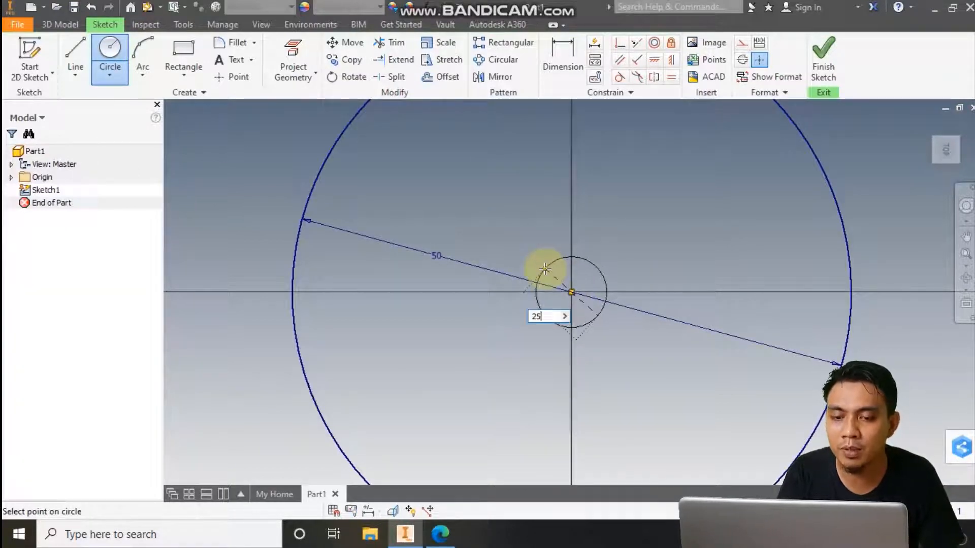
Draw the left arm from the 50 mm circle's top point: a line left, one down, and one about 20 mm back to the circle.
left_click(964, 253)
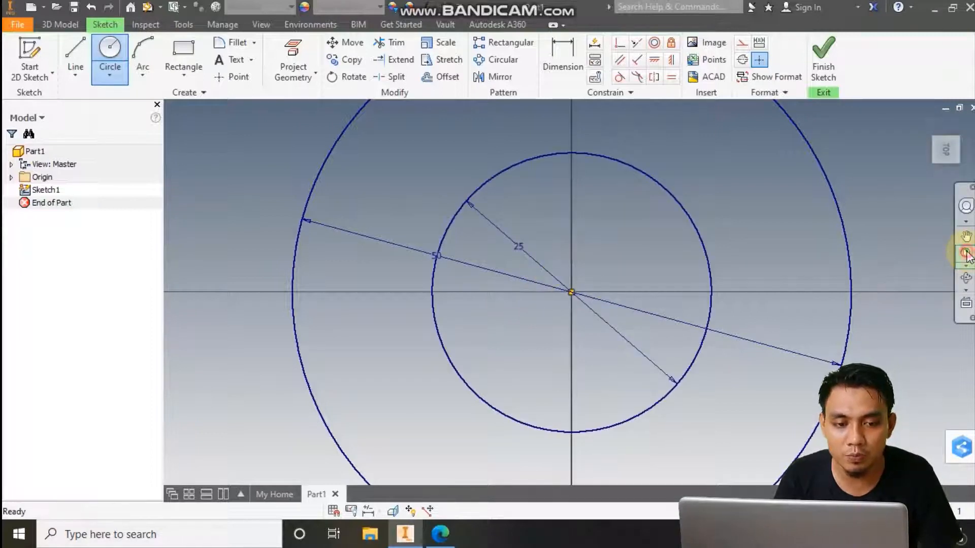
left_click(439, 534)
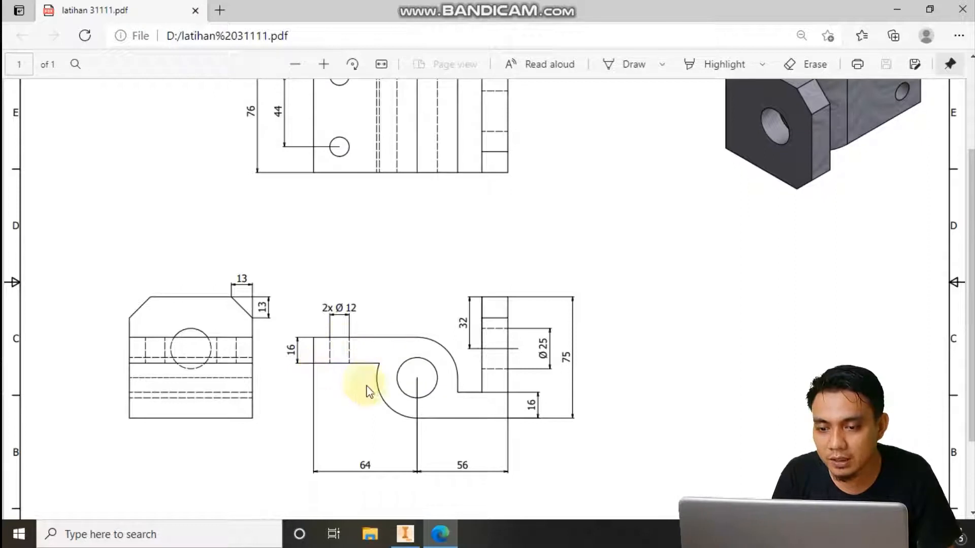
left_click(405, 534)
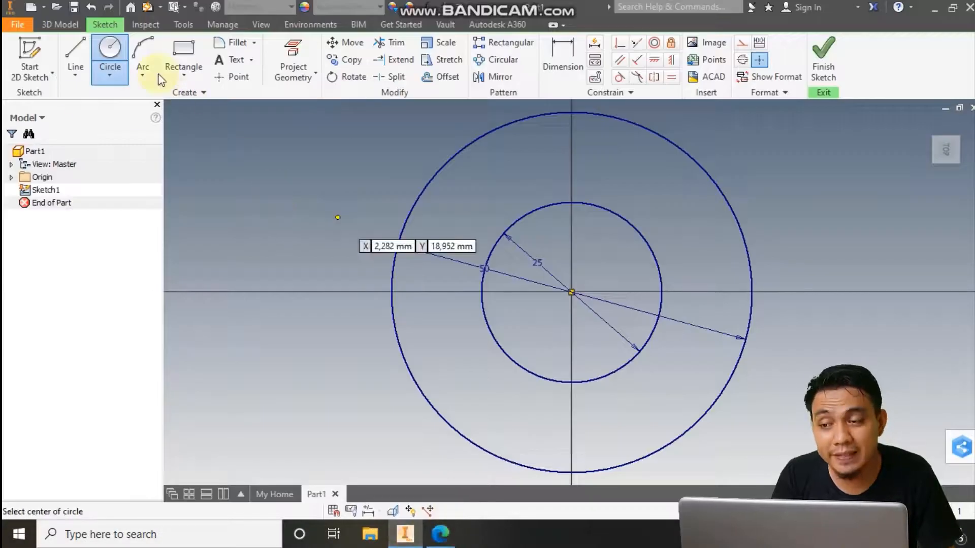
left_click(76, 46)
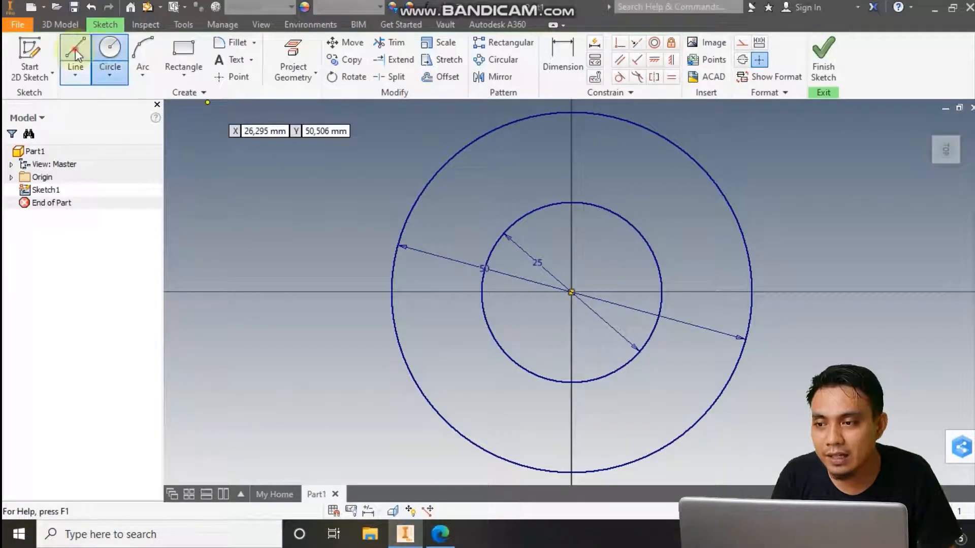
left_click(572, 113)
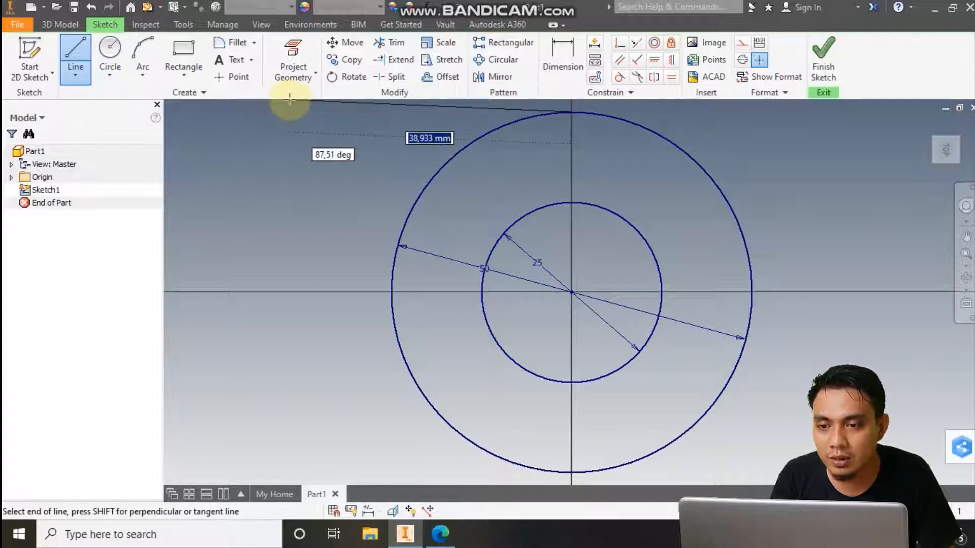
left_click(256, 112)
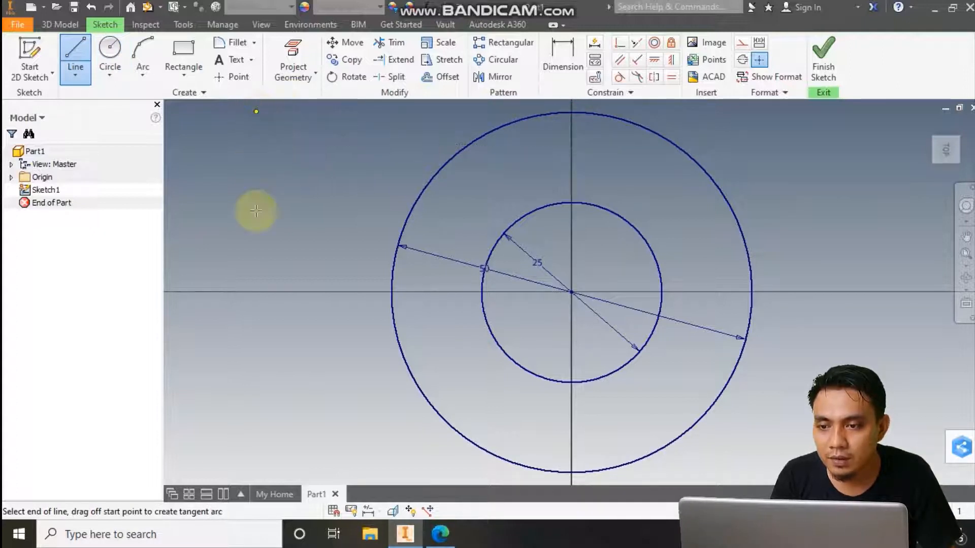
left_click(256, 241)
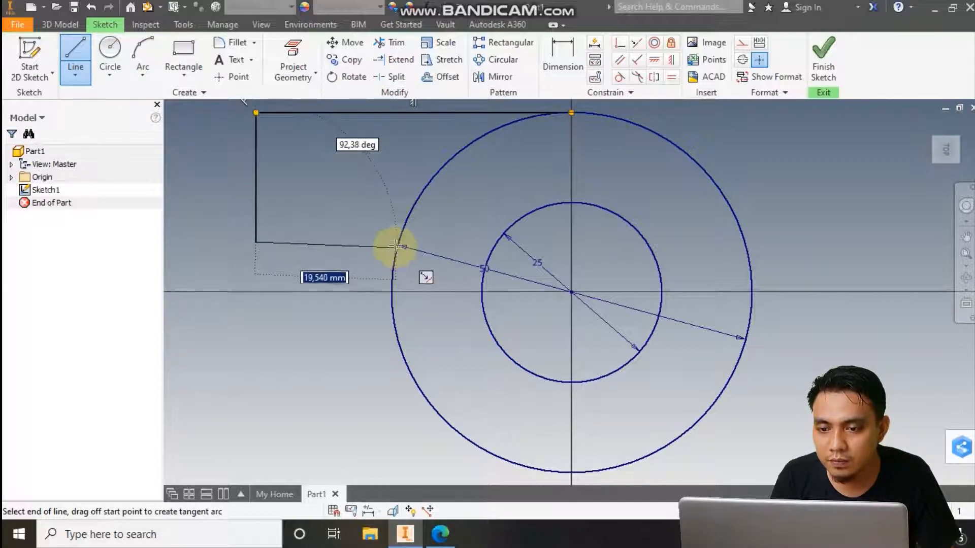
double_click(398, 243)
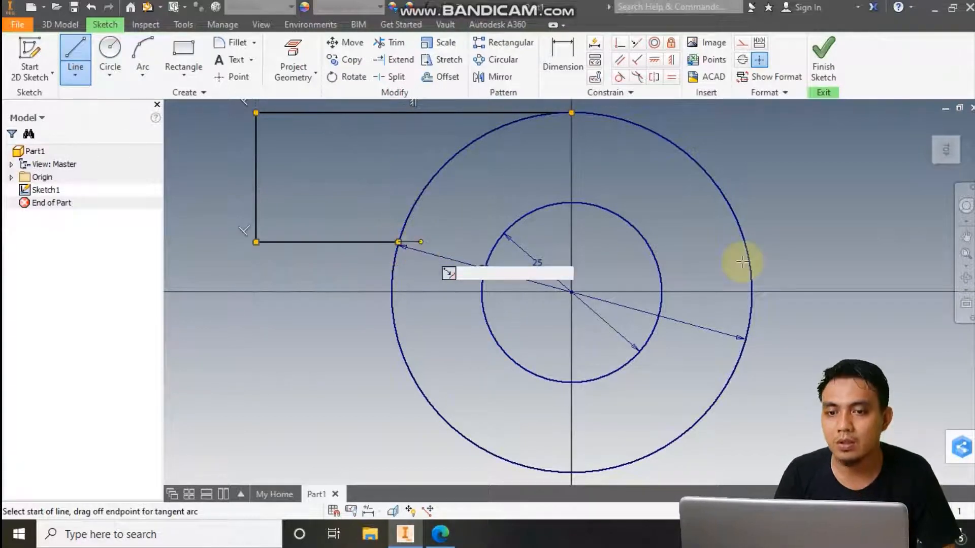
Draw the right arm from the 50 mm circle's bottom point with connected lines right, up, back left, and up to the circle's right quadrant.
left_click(571, 472)
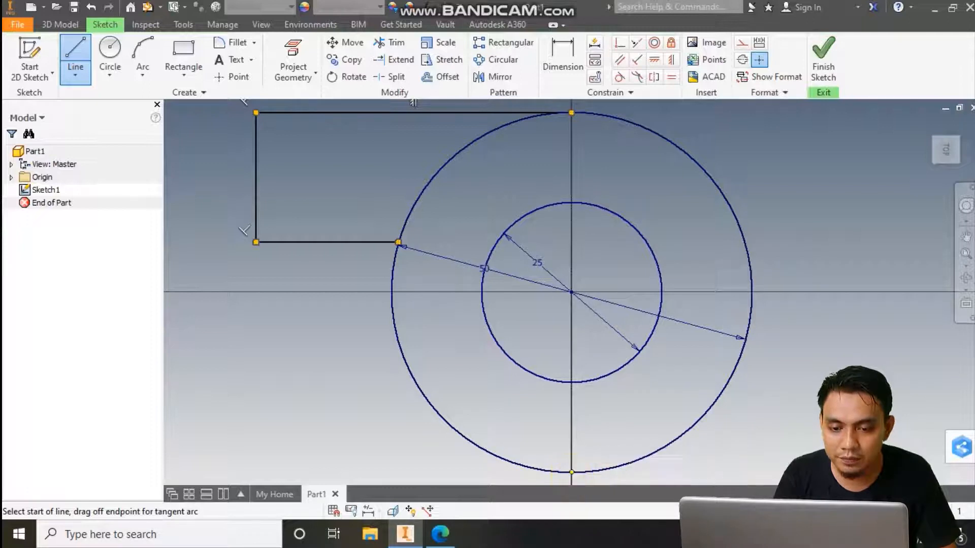
left_click(571, 472)
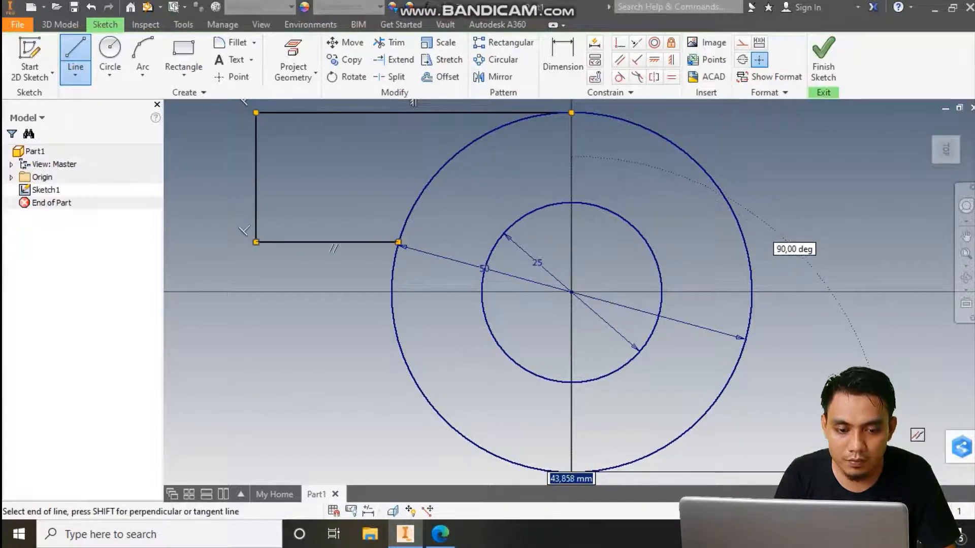
left_click(895, 469)
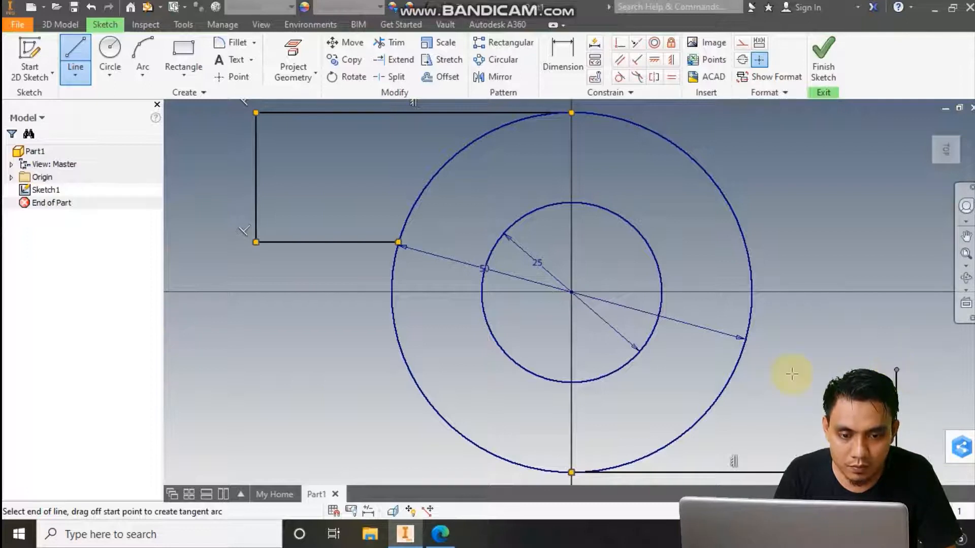
left_click(752, 369)
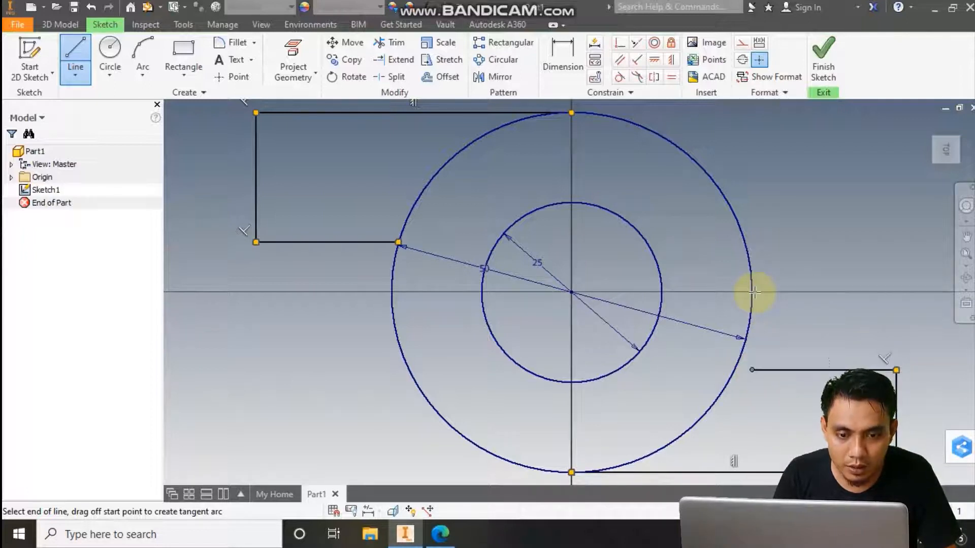
double_click(754, 289)
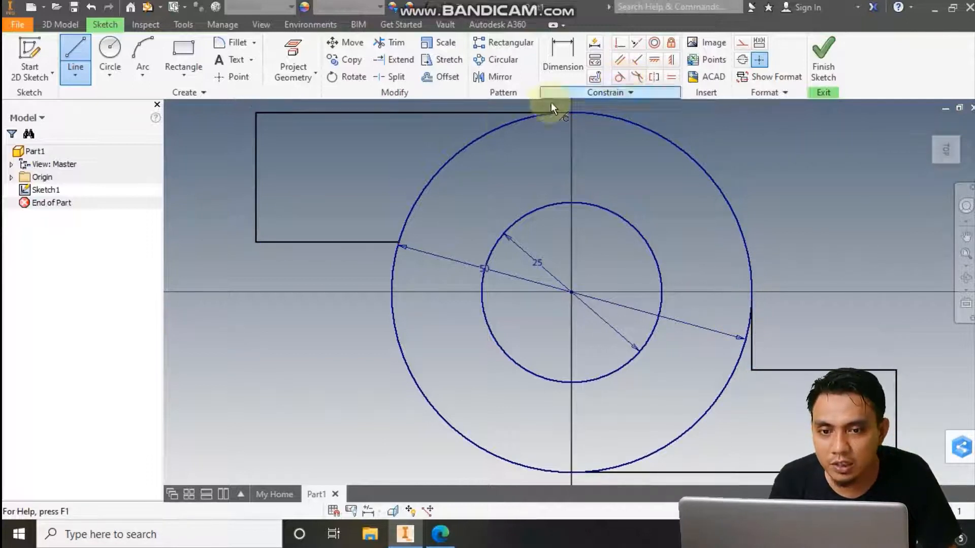
Make the uppermost and lowermost arm lines tangent to the 50 mm circle, and try the same constraint on the right arm's short vertical line.
left_click(495, 113)
left_click(504, 126)
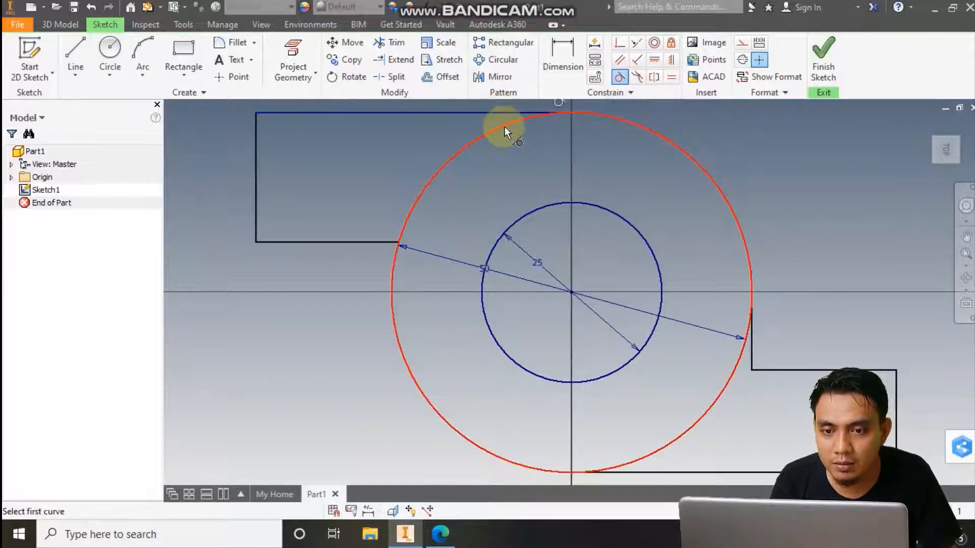
left_click(651, 473)
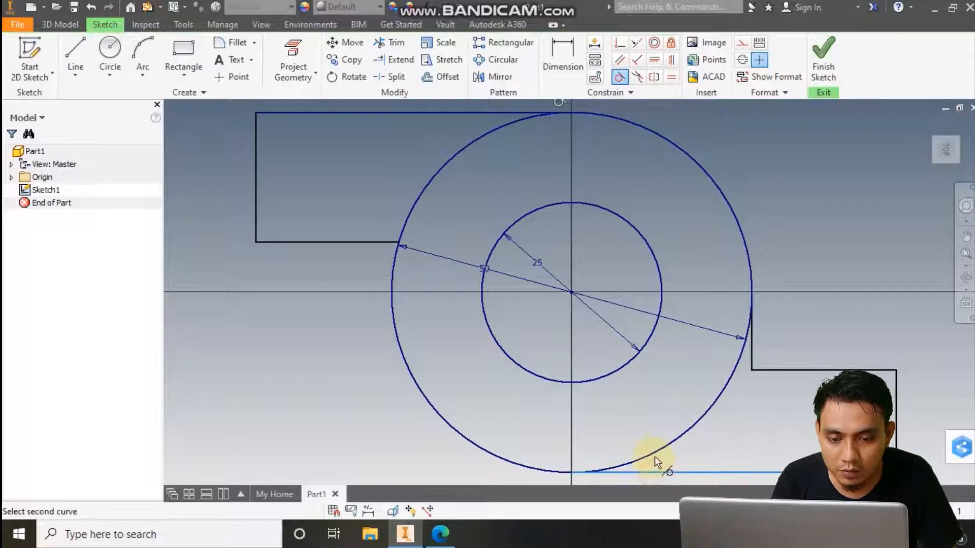
left_click(656, 450)
left_click(749, 324)
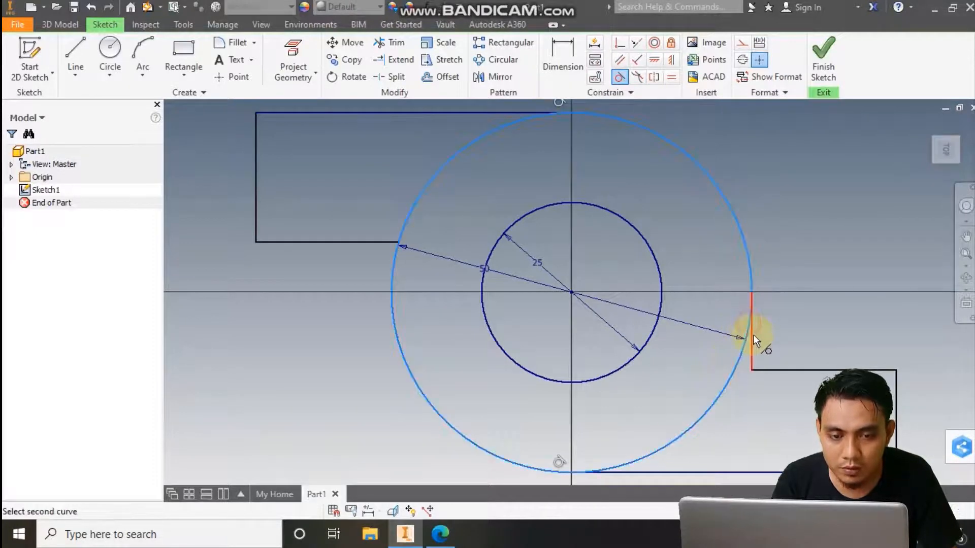
left_click(752, 336)
left_click(318, 133)
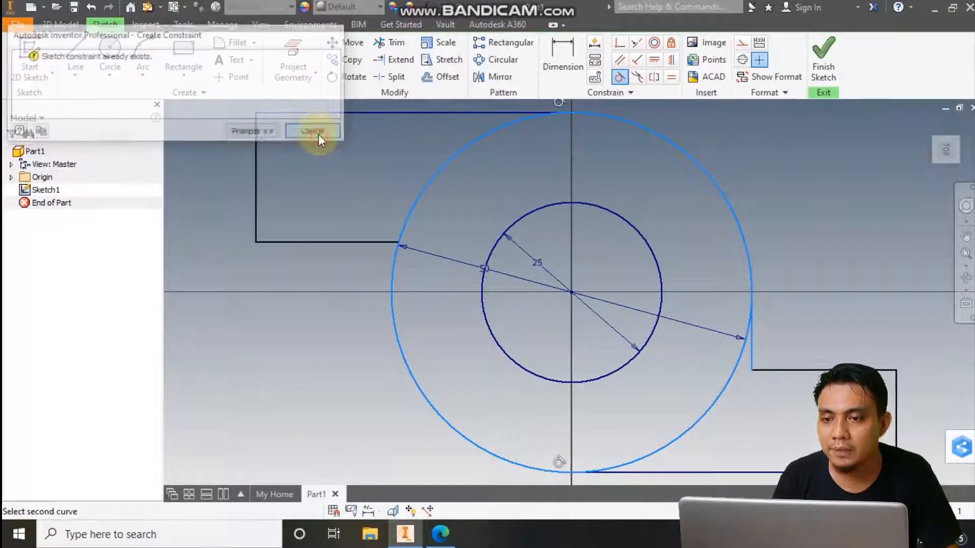
Check the arm lengths and thicknesses in the PDF drawing's front view, then return to the Inventor sketch.
left_click(439, 536)
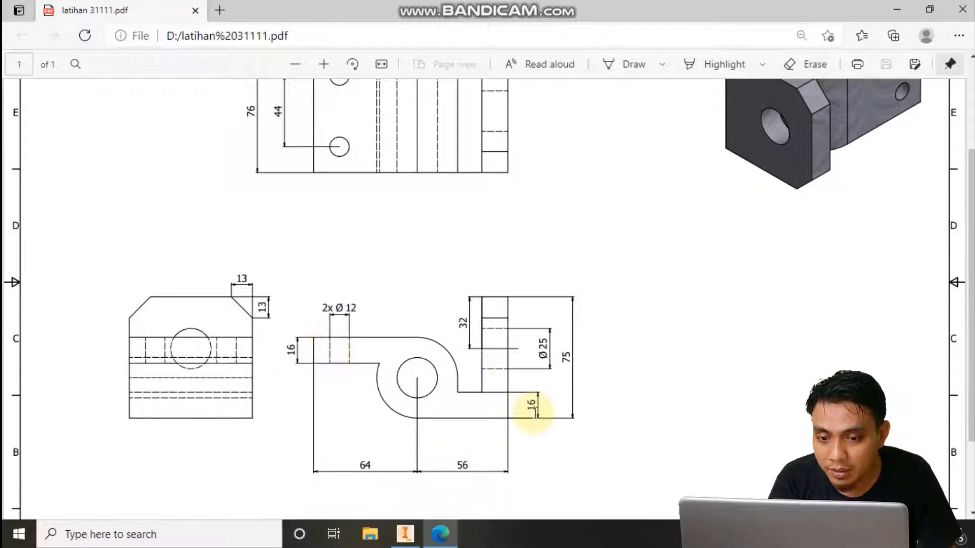
left_click(442, 536)
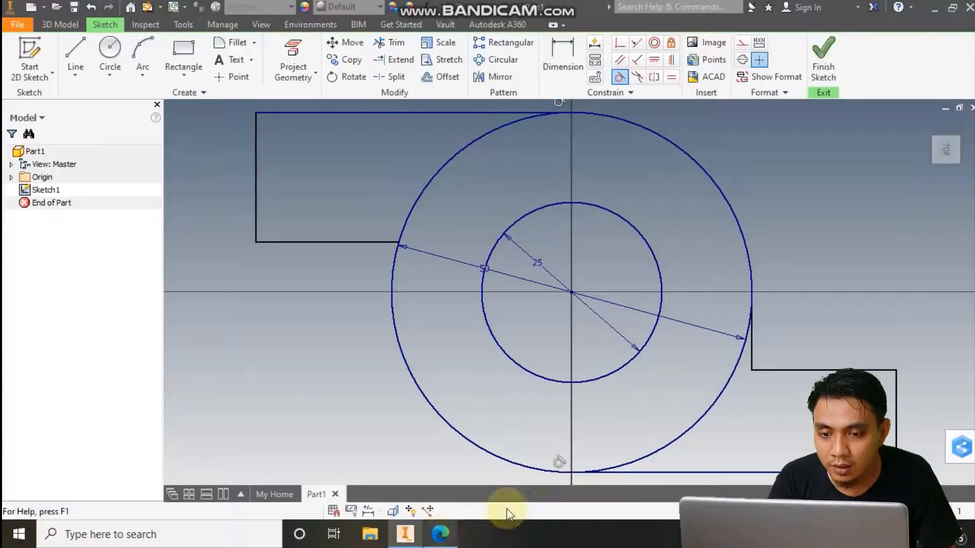
Dimension the left arm's uppermost line at 64 mm and the right arm's lowermost line at 56 mm.
left_click(563, 56)
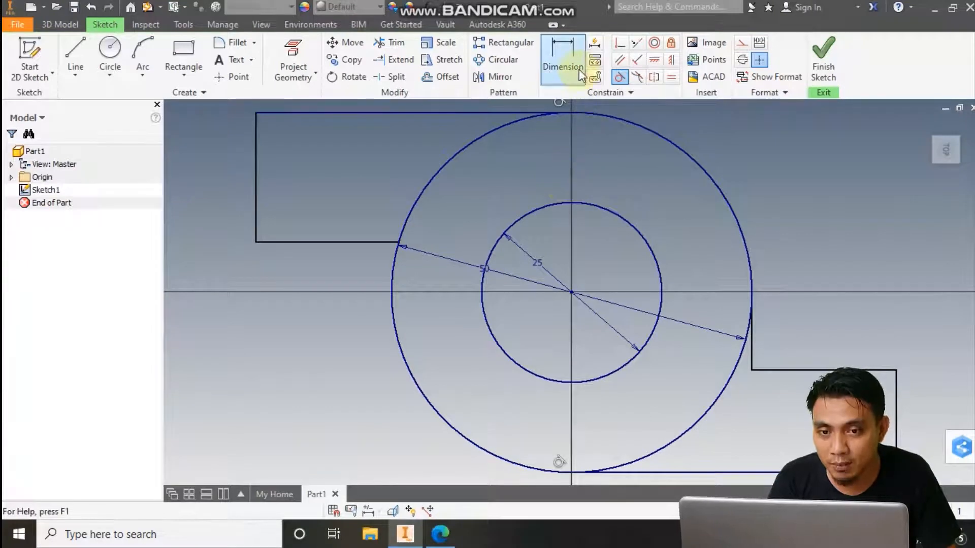
left_click(372, 113)
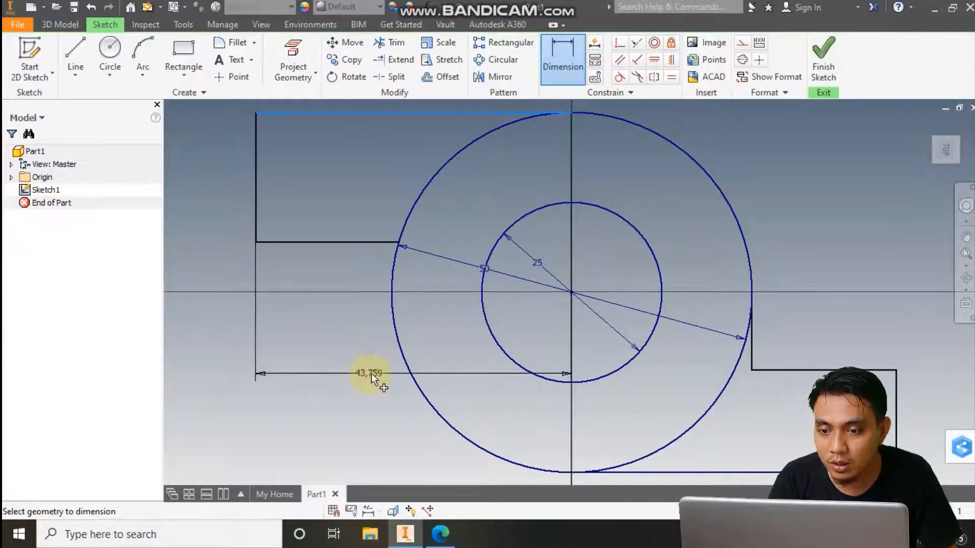
left_click(371, 373)
key("BackSpace")
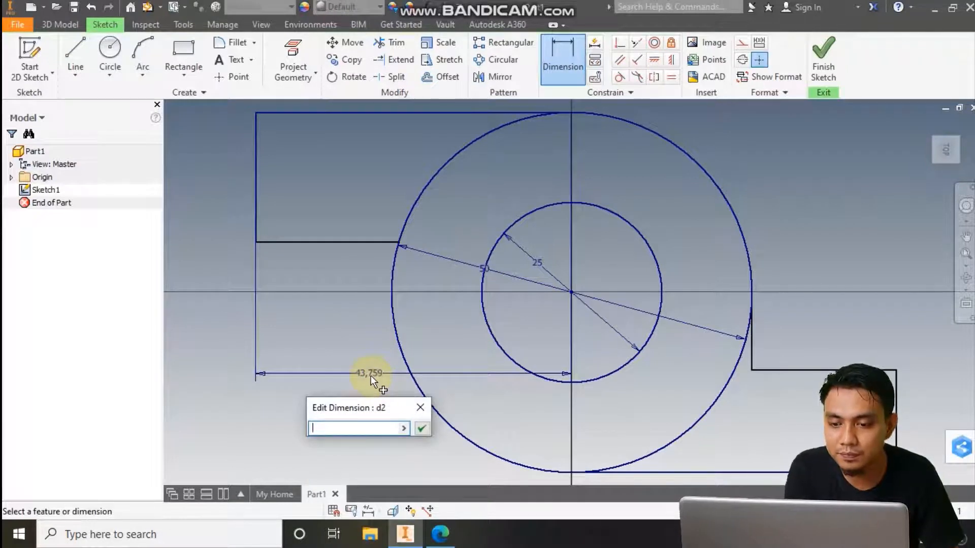
type("60")
key("Return")
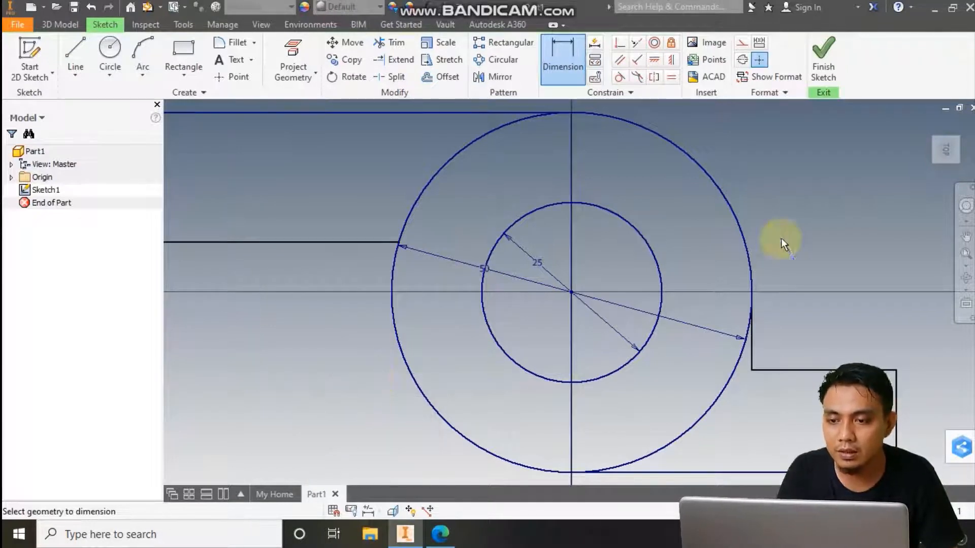
left_click(774, 473)
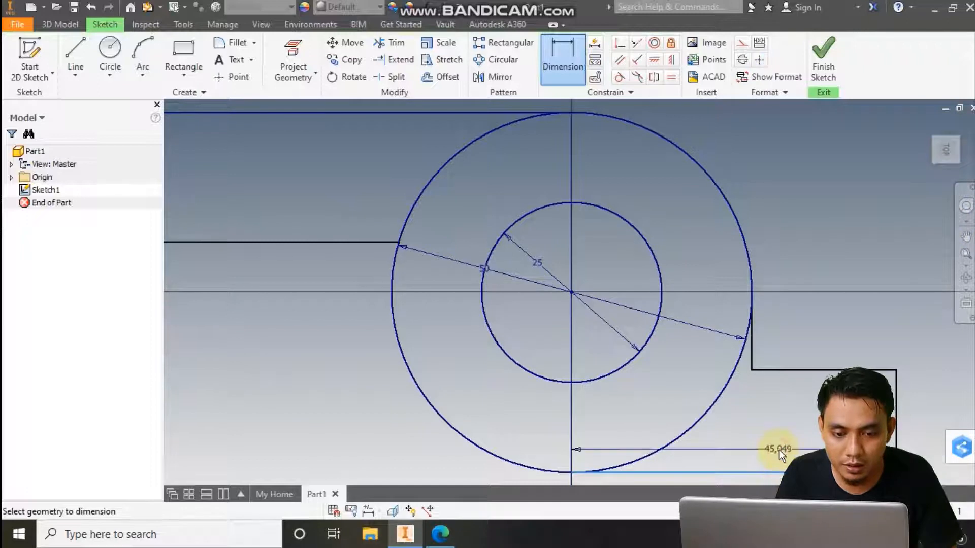
left_click(778, 450)
type("56")
key("Return")
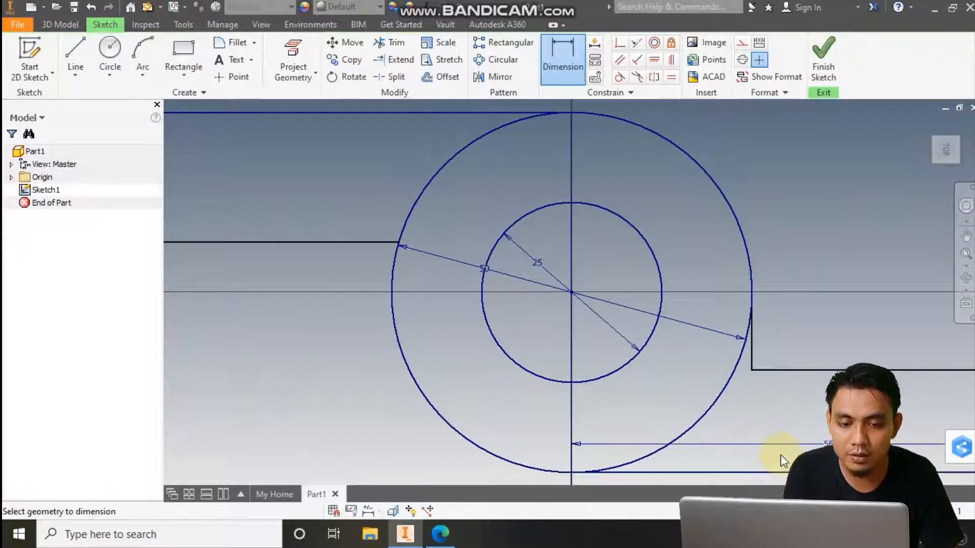
Dimension the vertical end lines of the left and right arms at 16 mm each.
left_click(965, 253)
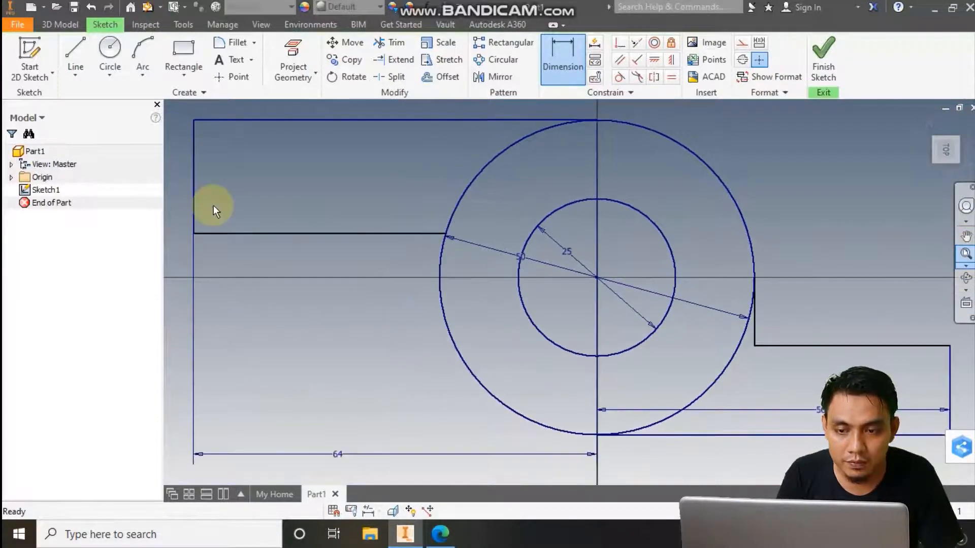
left_click(194, 187)
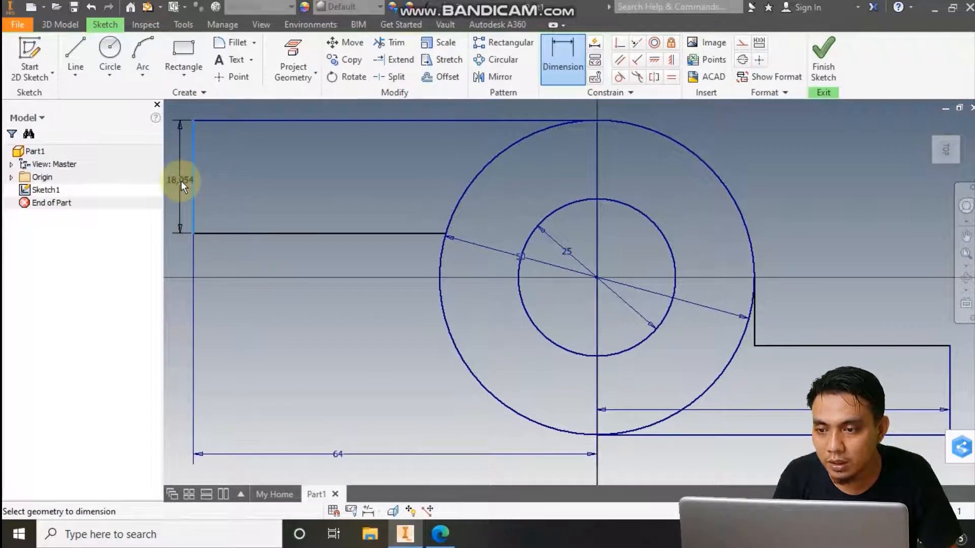
left_click(181, 181)
type("16")
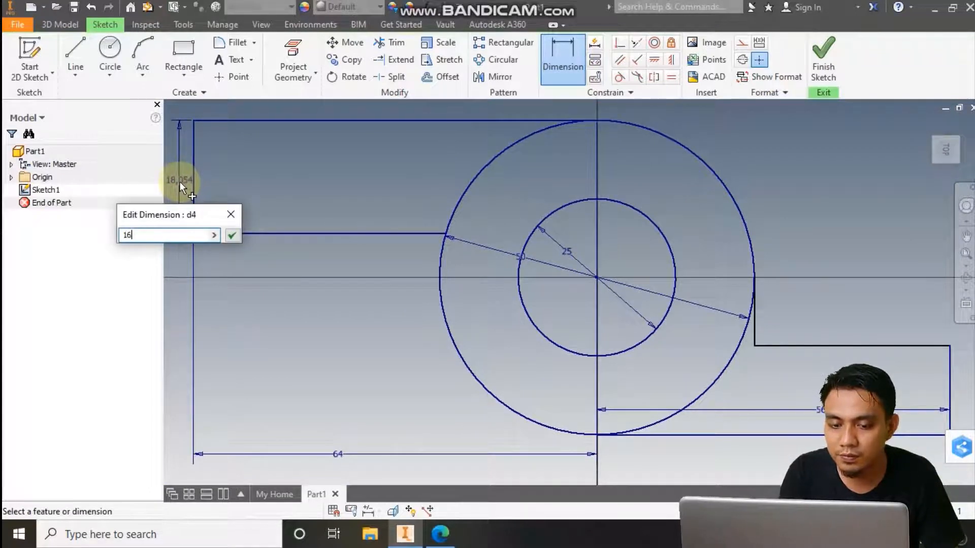
key("Return")
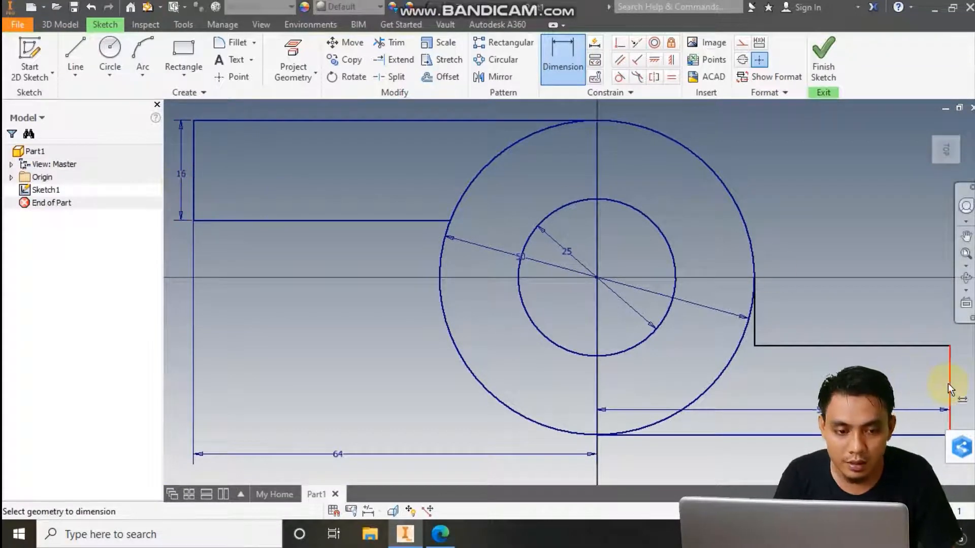
left_click(948, 383)
left_click(968, 393)
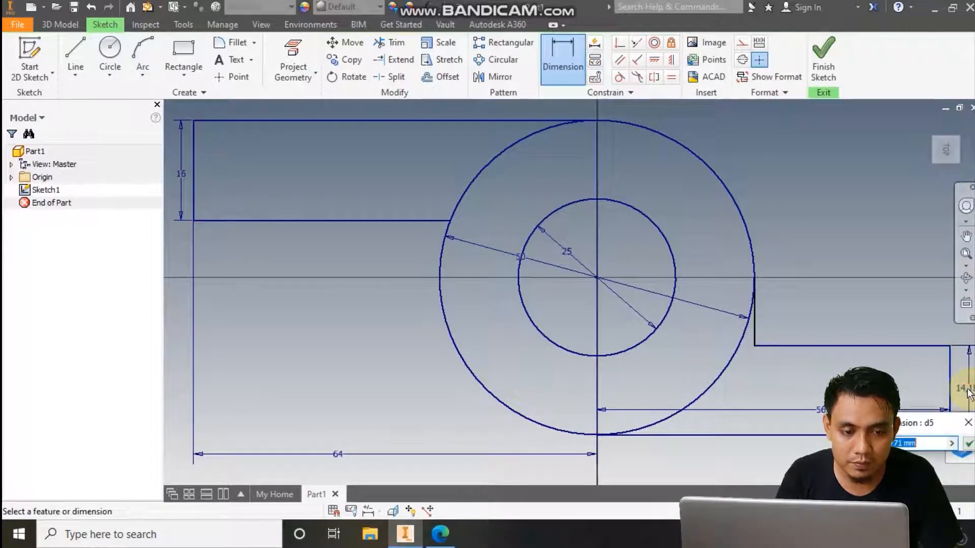
type("16")
key("Return")
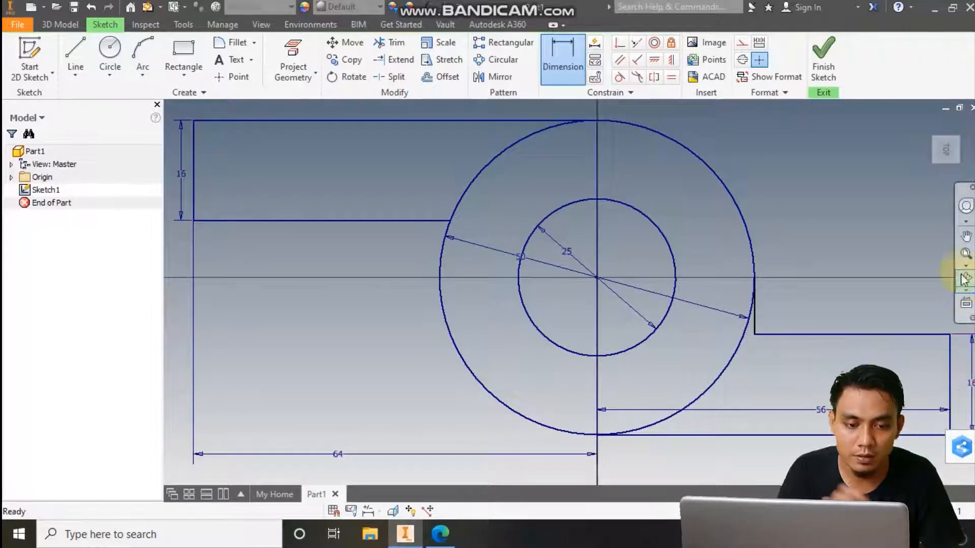
Trim the 50 mm circle's lower-right arc inside the right arm and finish the profile sketch.
left_click(965, 254)
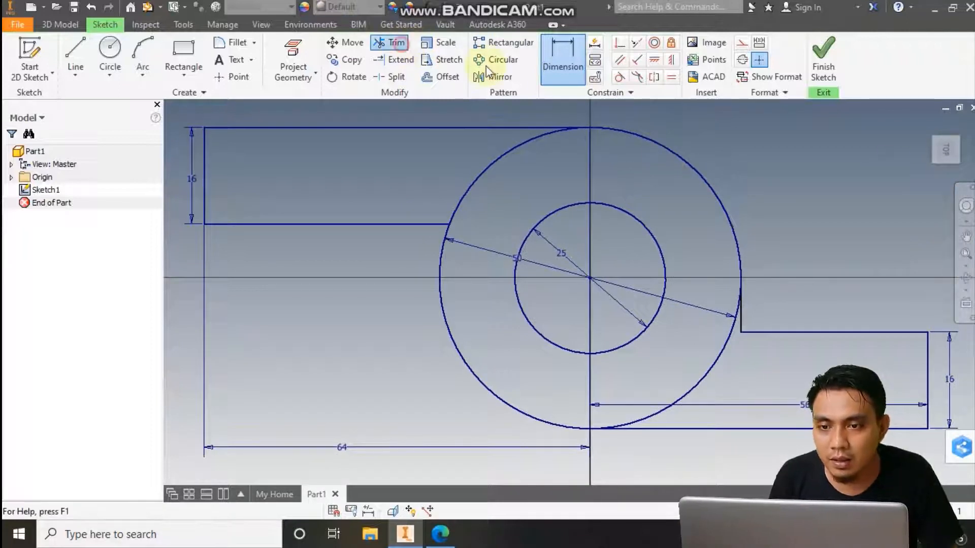
left_click(715, 369)
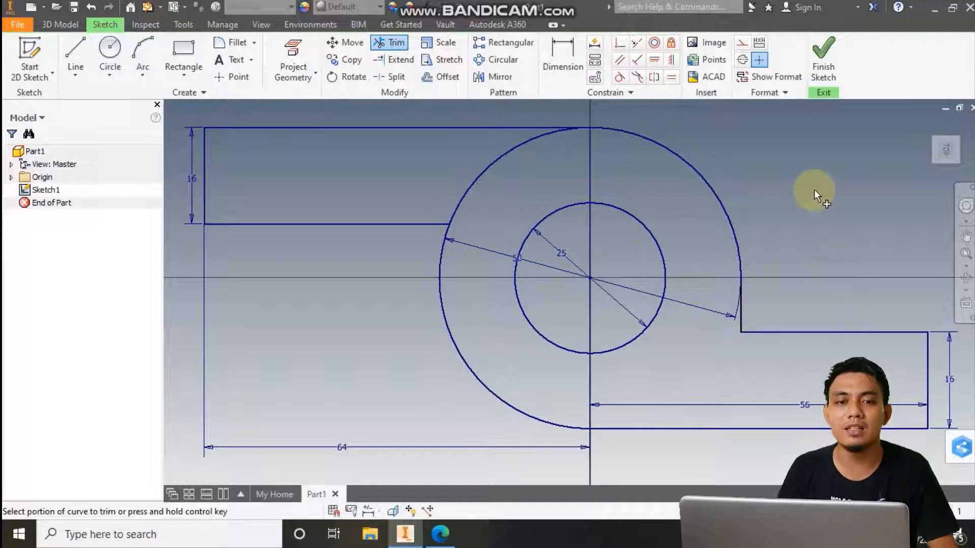
left_click(819, 65)
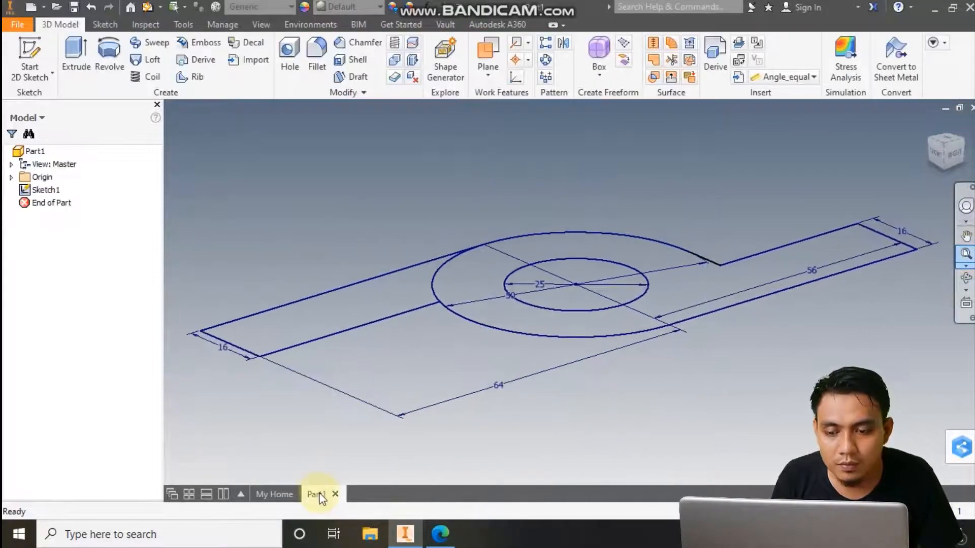
Check the bracket's depth in the PDF's top view, then extrude the arms and ring by 76 mm, leaving out the 25 mm circle.
left_click(441, 533)
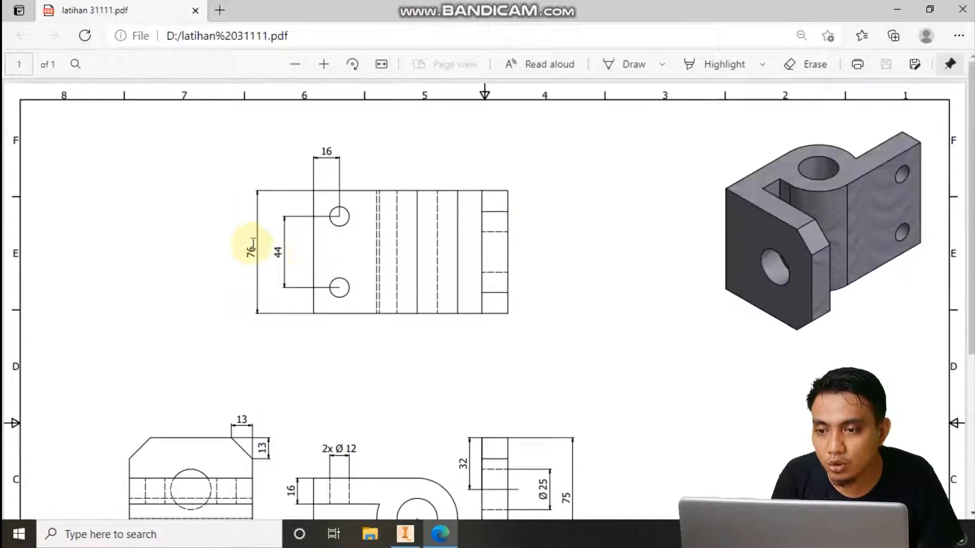
left_click(405, 534)
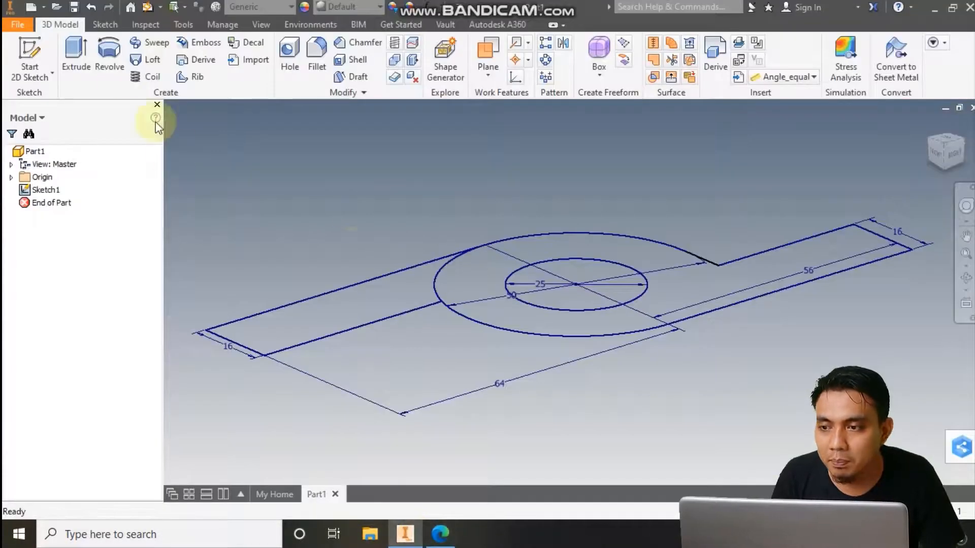
left_click(76, 71)
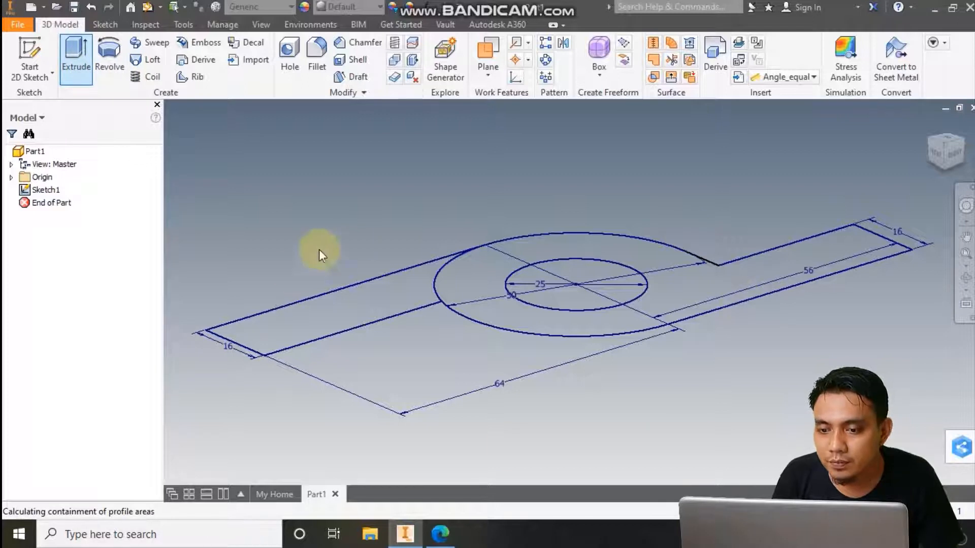
left_click(318, 321)
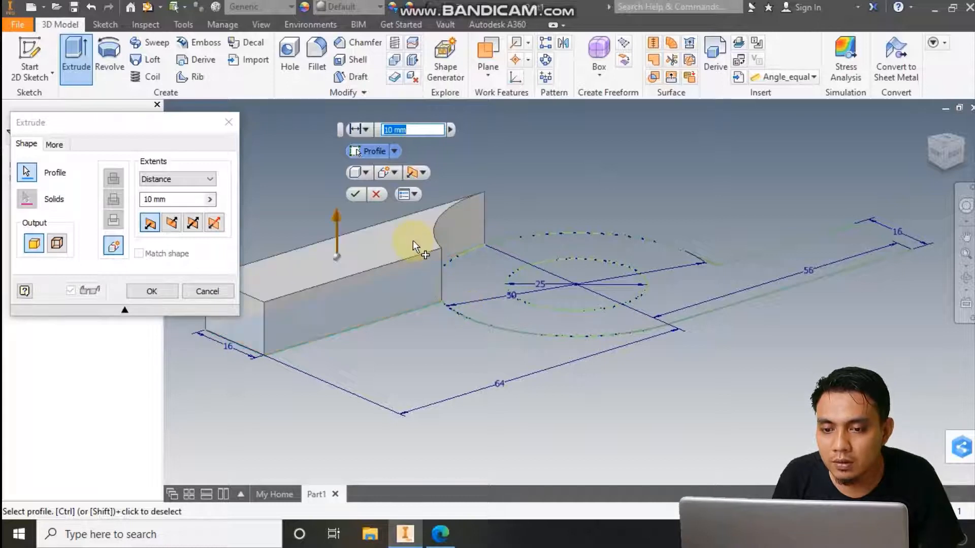
left_click(471, 283)
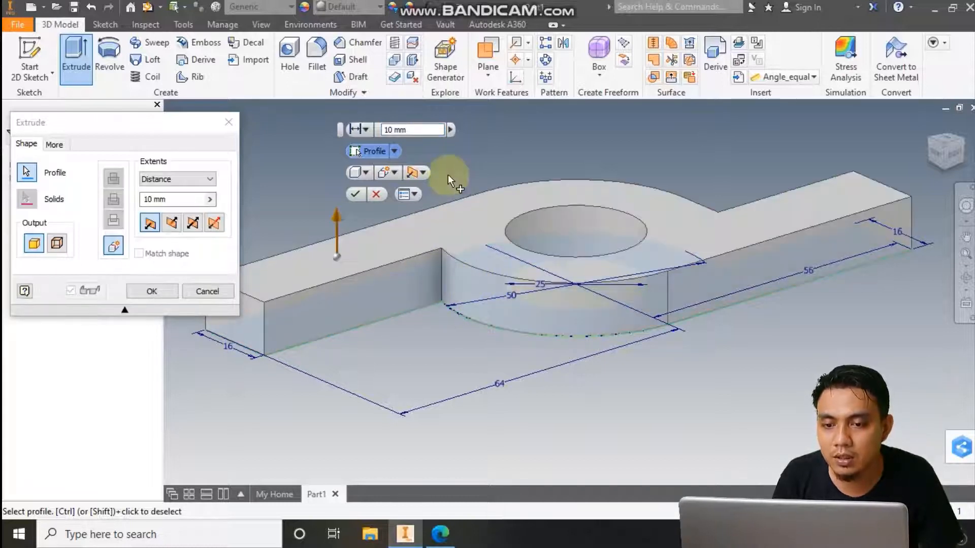
left_click(428, 131)
type("76")
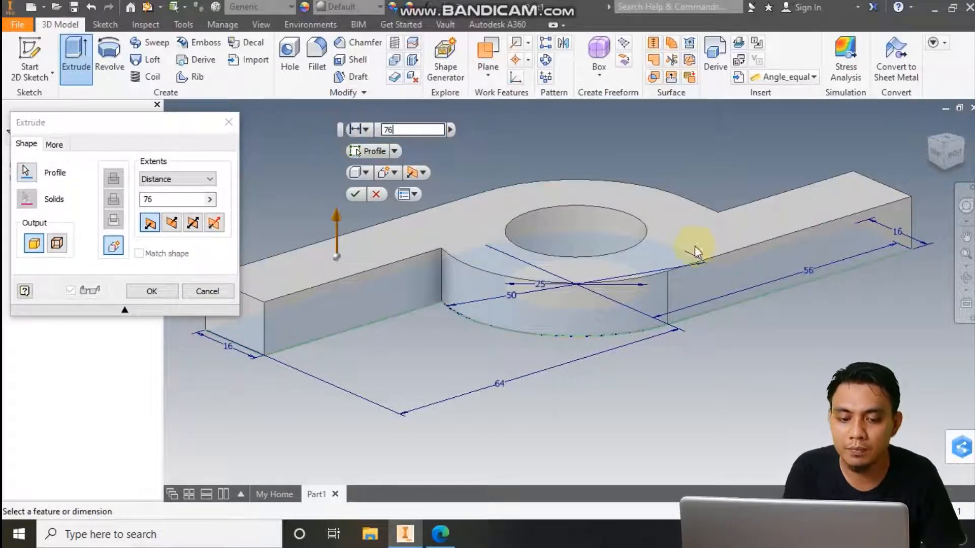
key("Return")
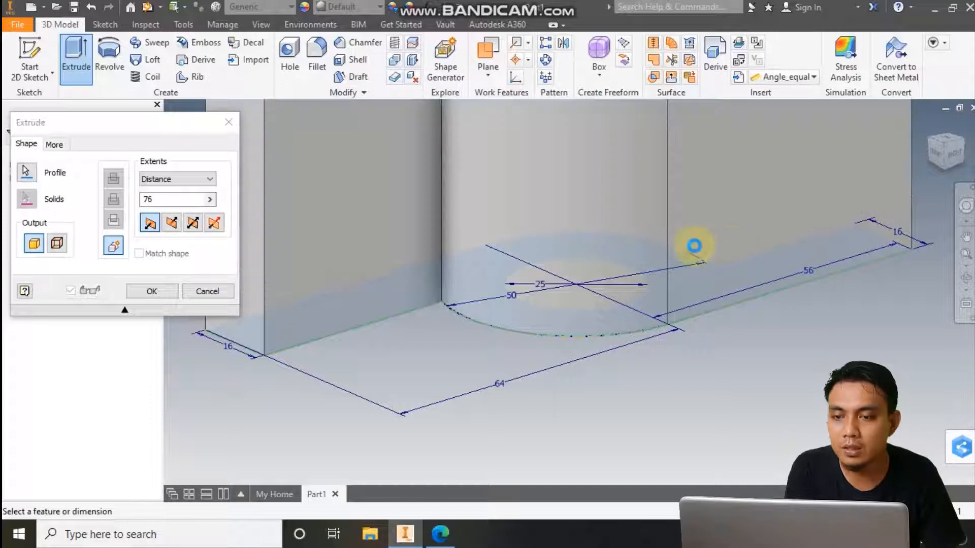
left_click(967, 253)
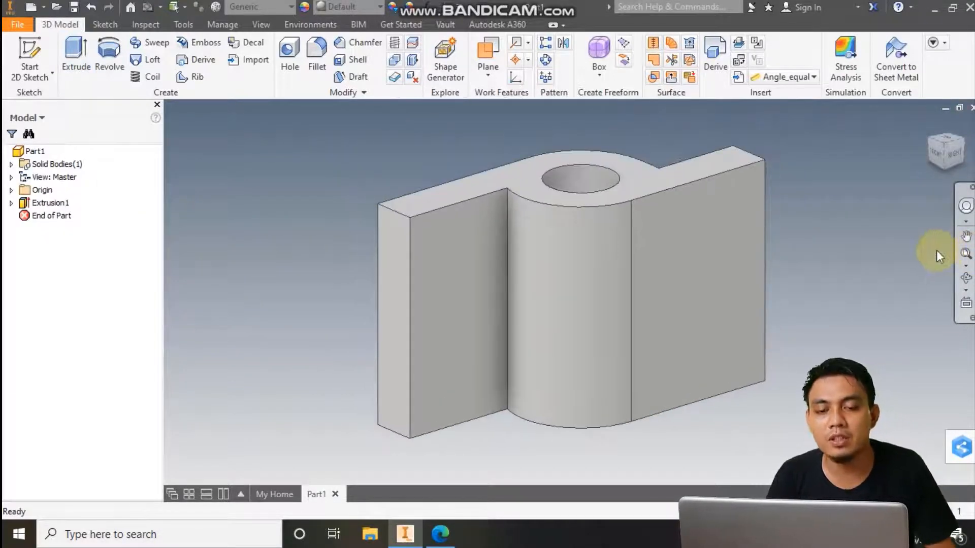
Examine the upright plate's height, thickness and hole dimensions in the PDF drawing, then return to the Inventor part.
left_click(439, 533)
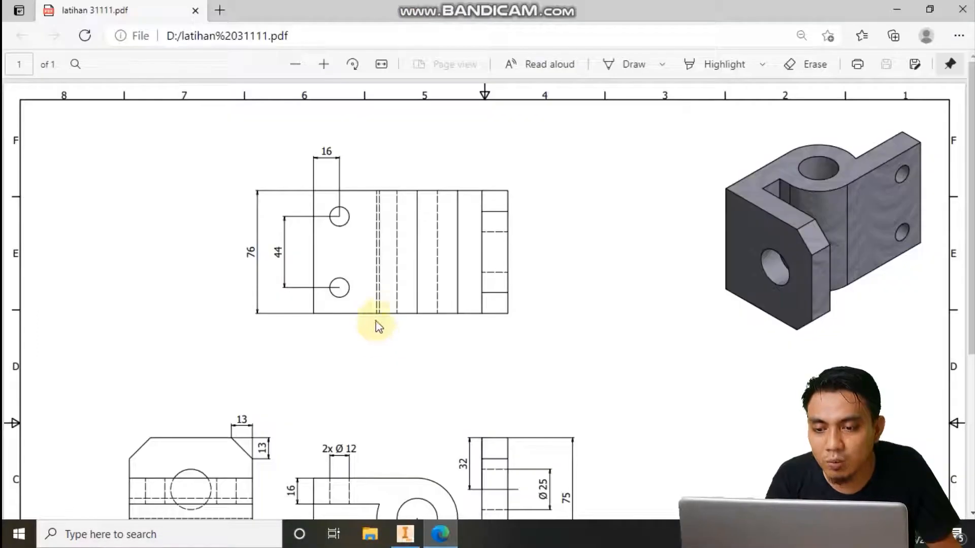
scroll(374, 327, "down", 2)
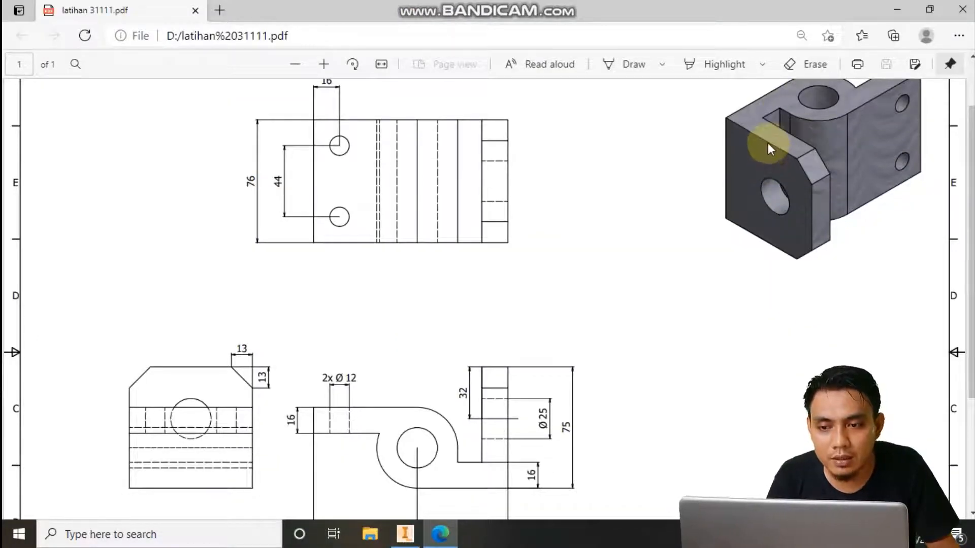
scroll(767, 142, "down", 3)
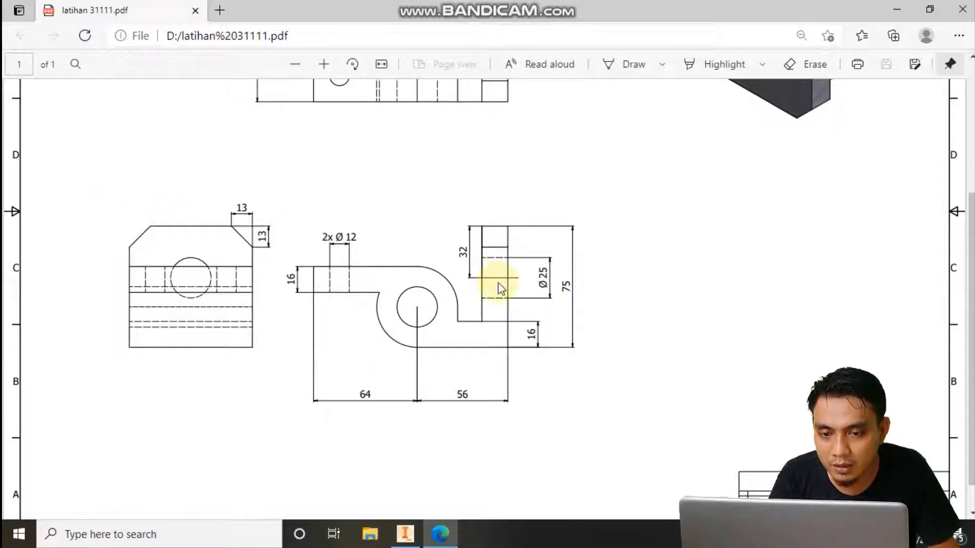
key("alt+Tab")
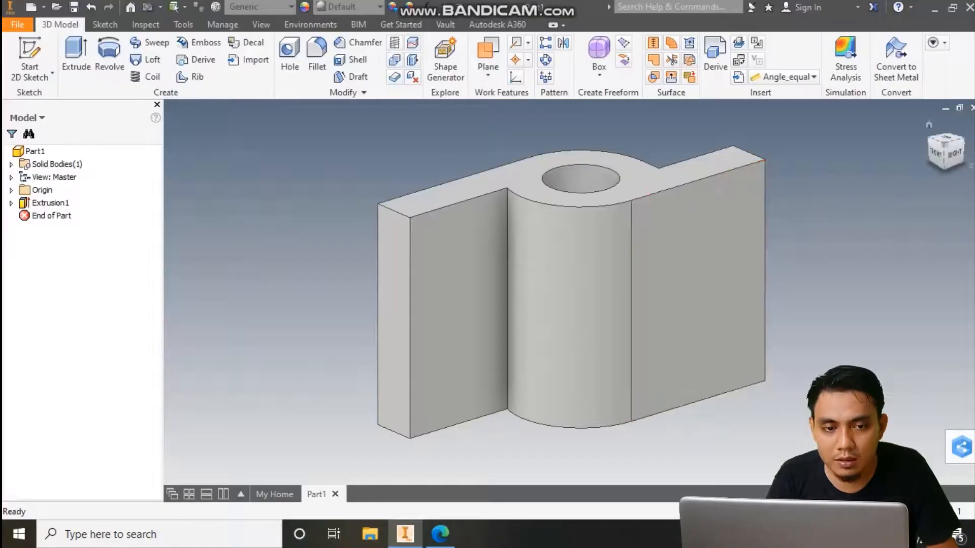
Start a new 2D sketch on the narrow end face of the 56 mm arm.
left_click(964, 151)
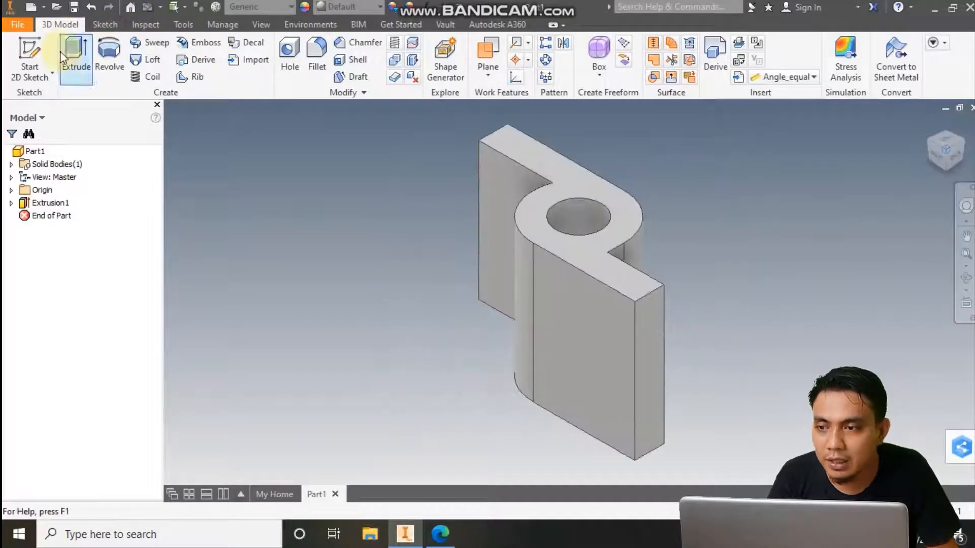
left_click(27, 49)
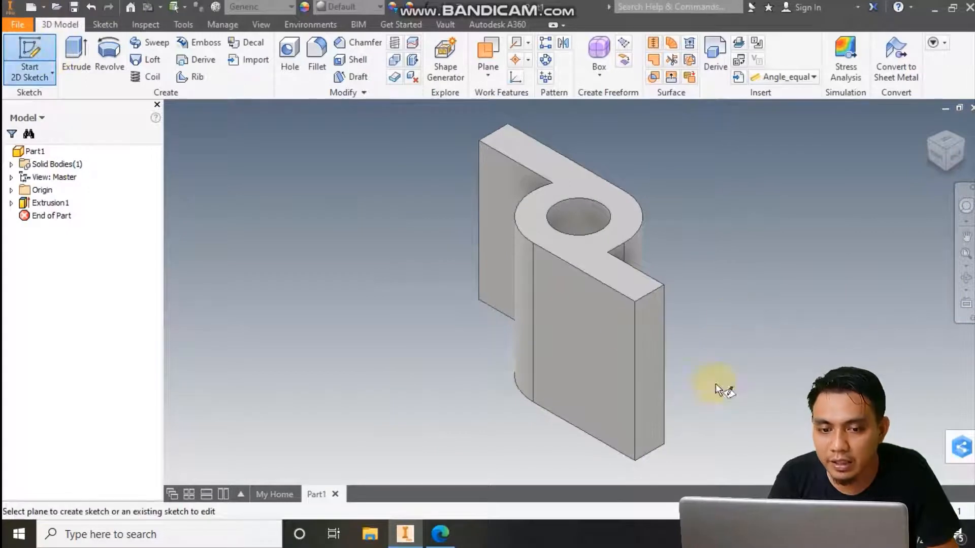
left_click(649, 333)
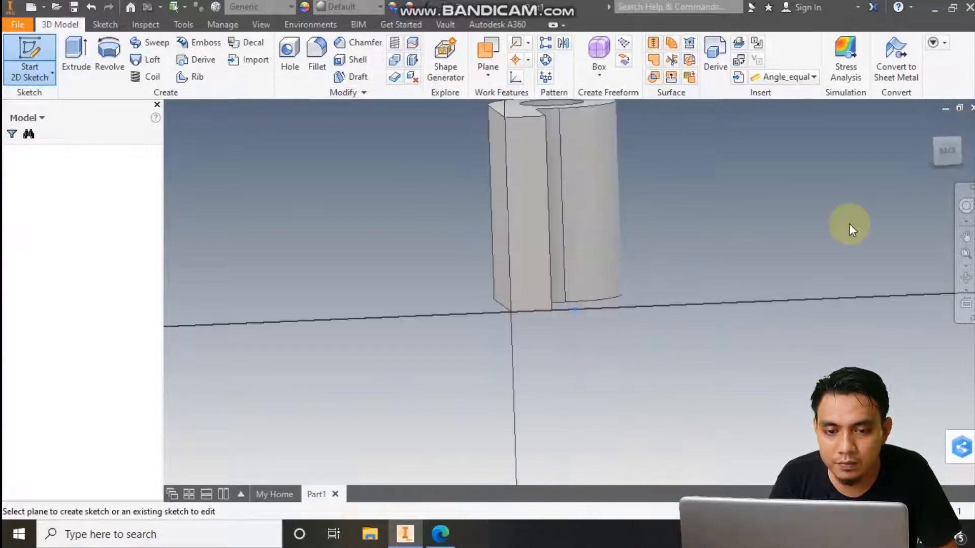
left_click(966, 255)
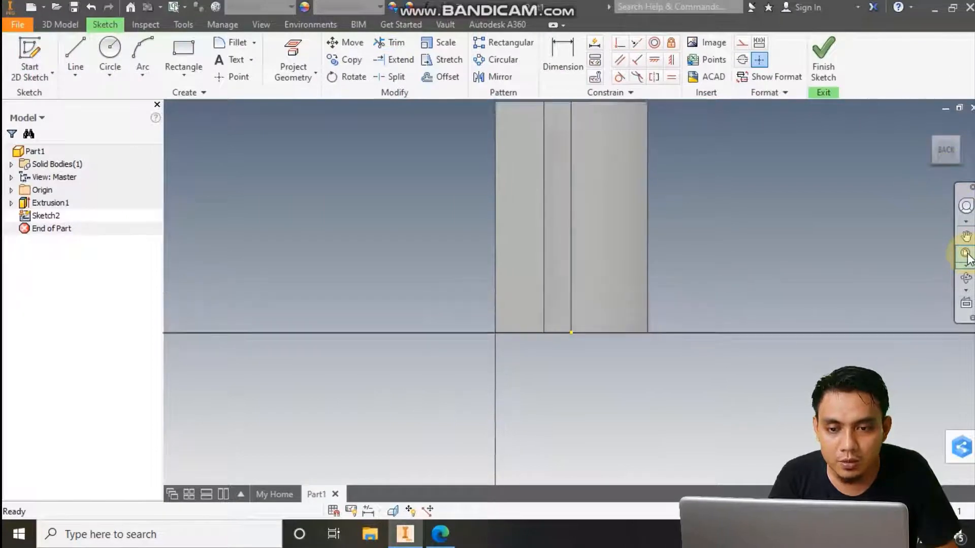
Check the upright plate's chamfered corners in the PDF drawing, then sketch its upper edge from the 56 mm arm's inner corner outward past the ring.
left_click(64, 44)
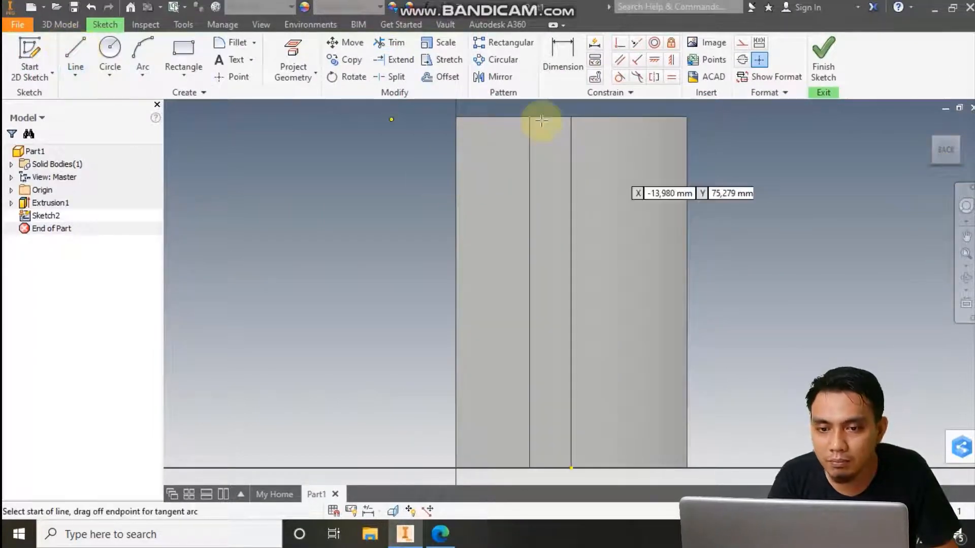
left_click(440, 534)
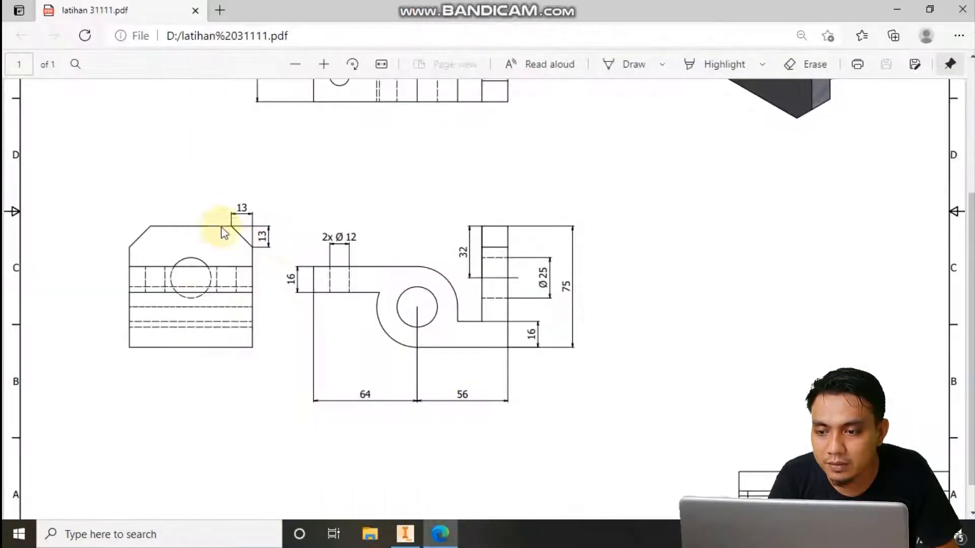
left_click(404, 534)
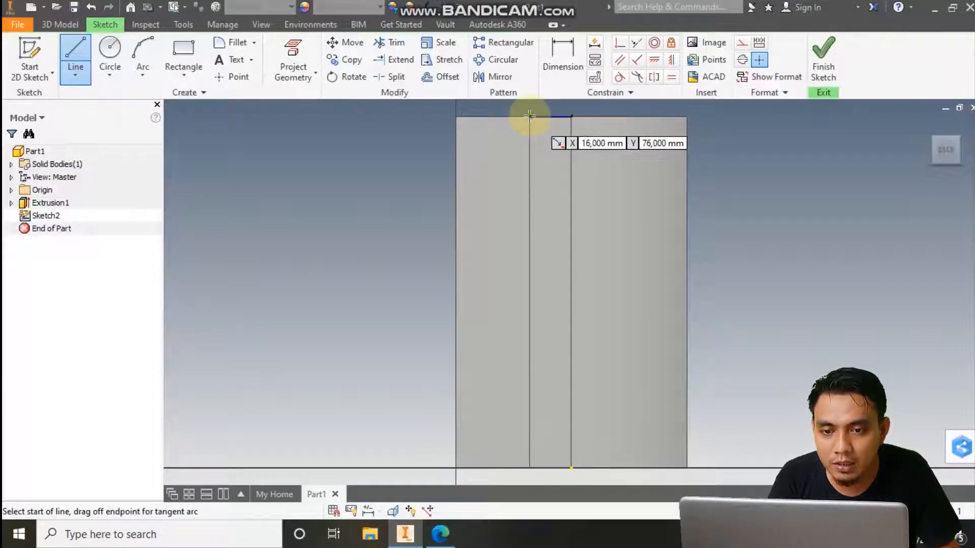
left_click(530, 116)
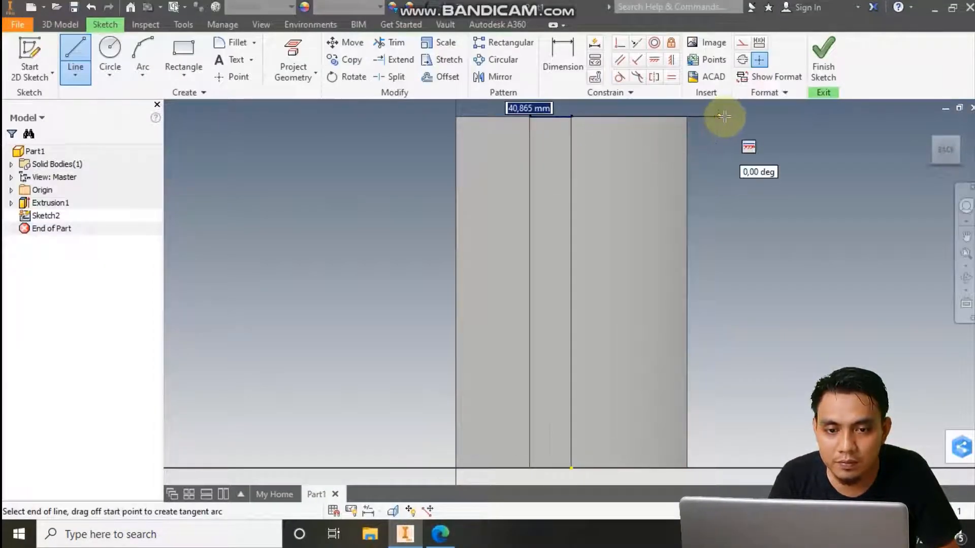
key("Escape")
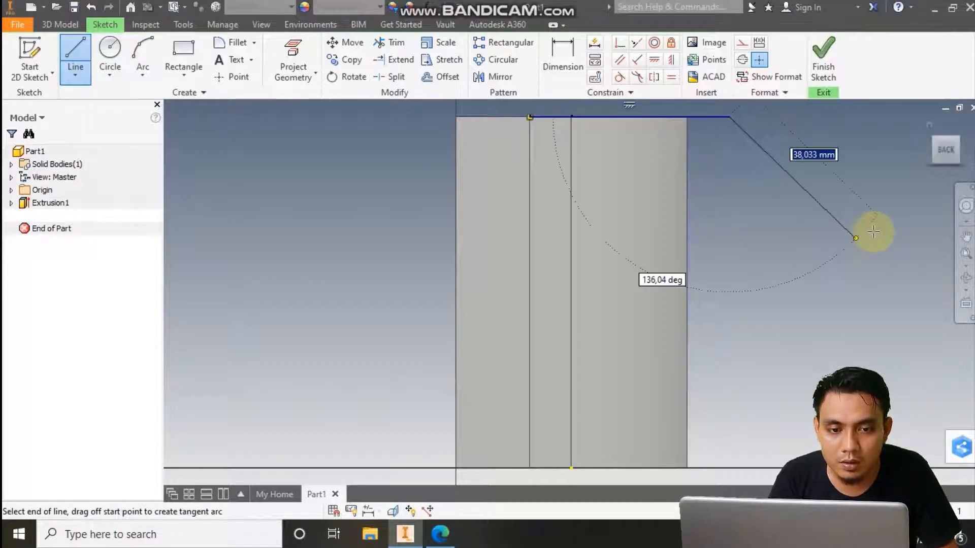
key("Escape")
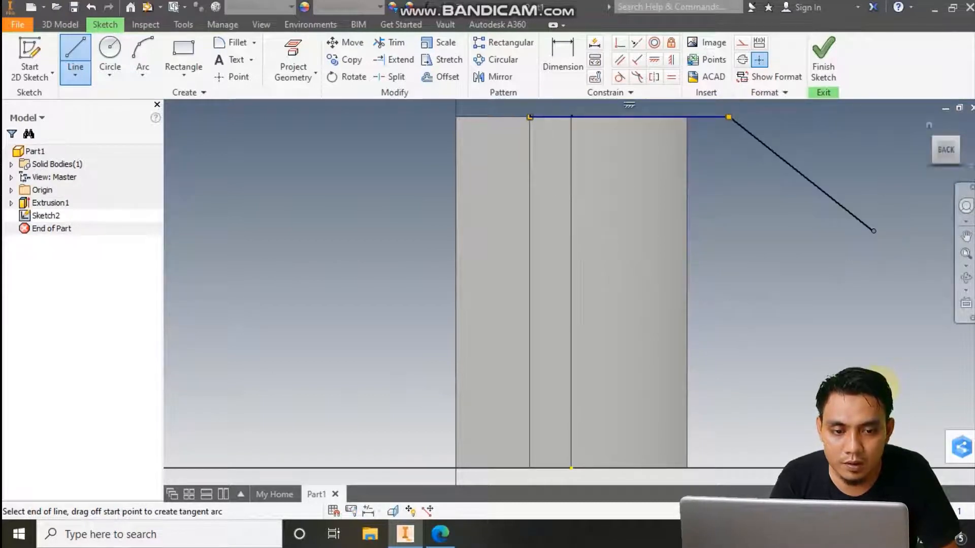
Continue the plate outline to about 74 mm wide with two sloped corners, a vertical outer edge and a lower edge back to the arm.
left_click(873, 231)
left_click(782, 461)
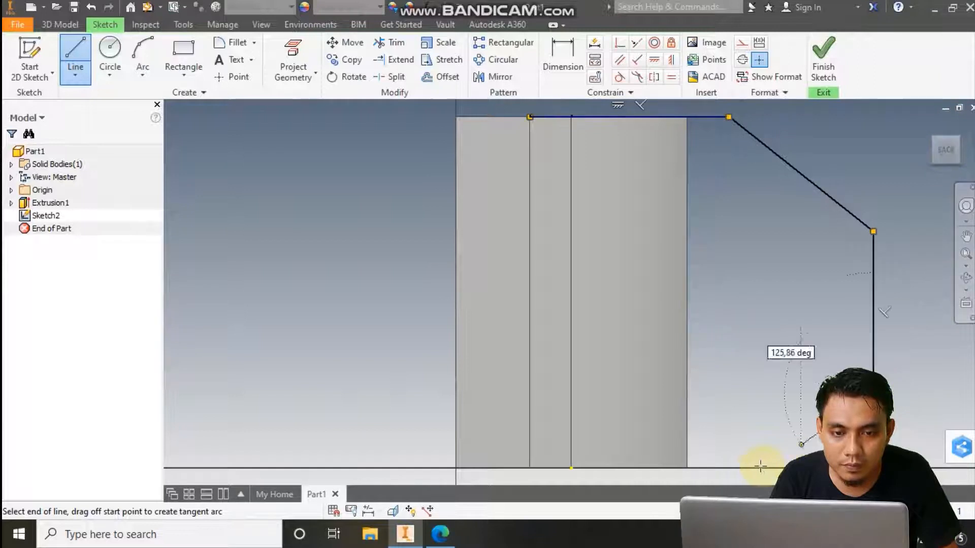
left_click(729, 465)
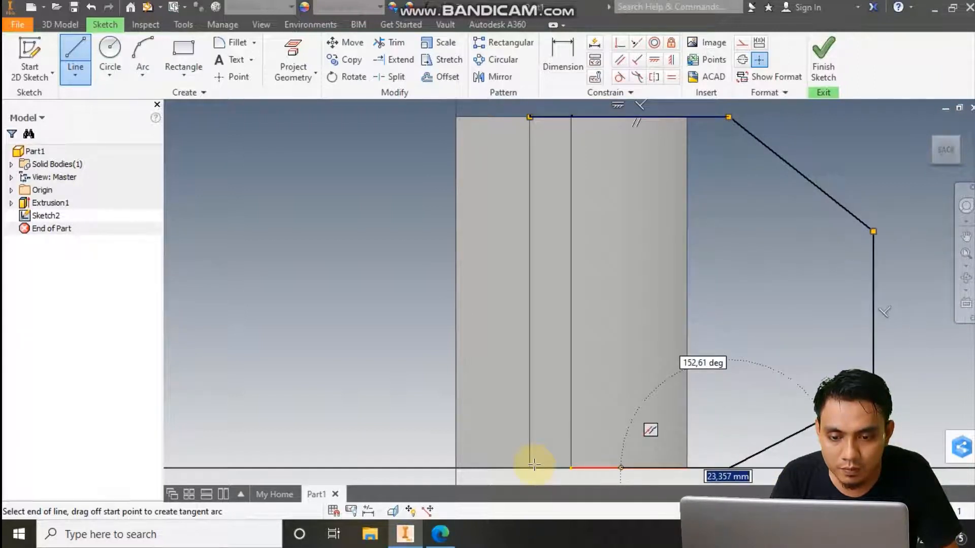
left_click(530, 467)
key("Escape")
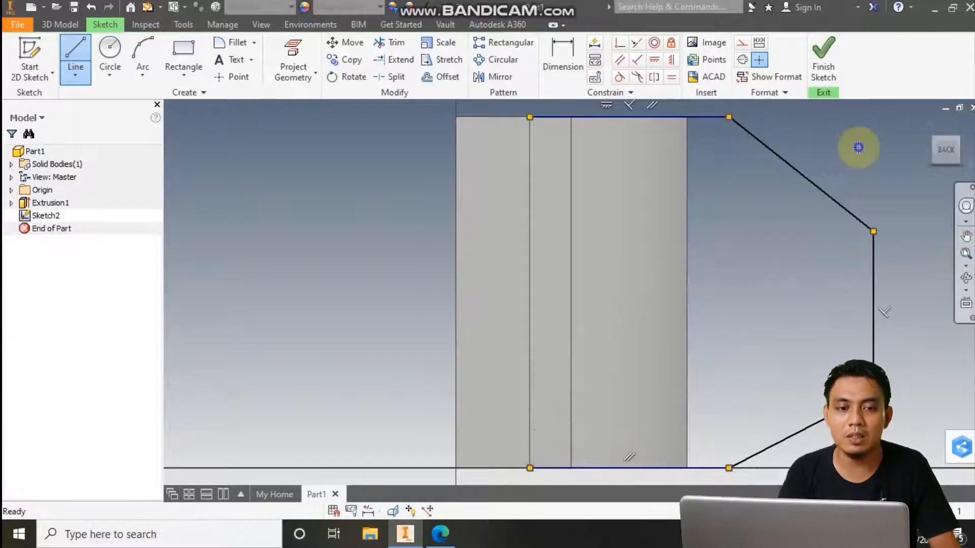
left_click(857, 148)
right_click(877, 203)
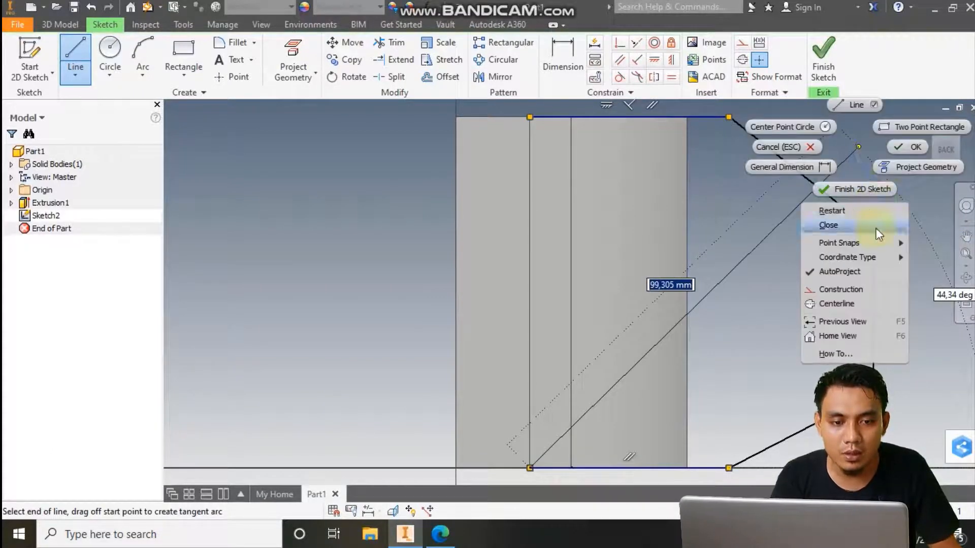
left_click(910, 145)
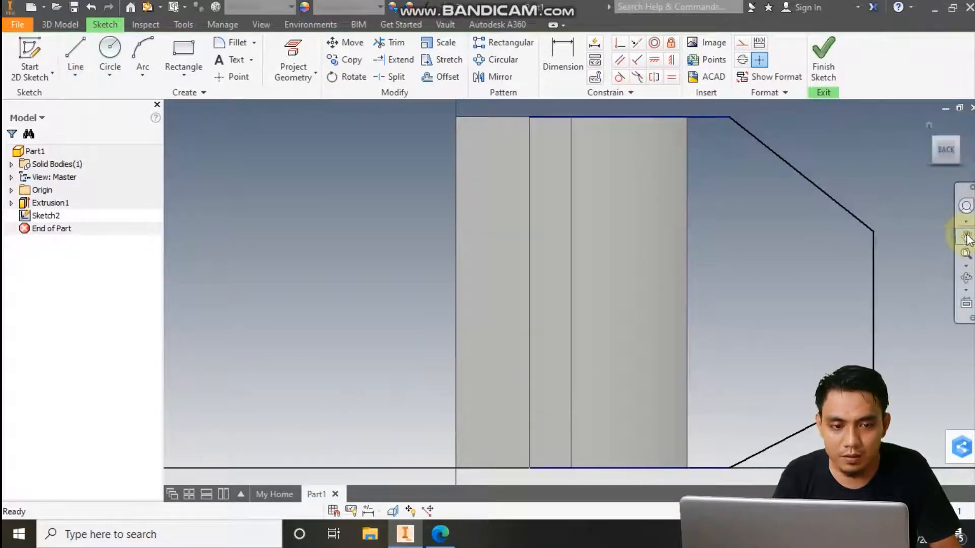
Check the plate's height in the PDF drawing, then dimension from the arm's inner edge to the outline's outer edge as 75-16 mm.
left_click(964, 253)
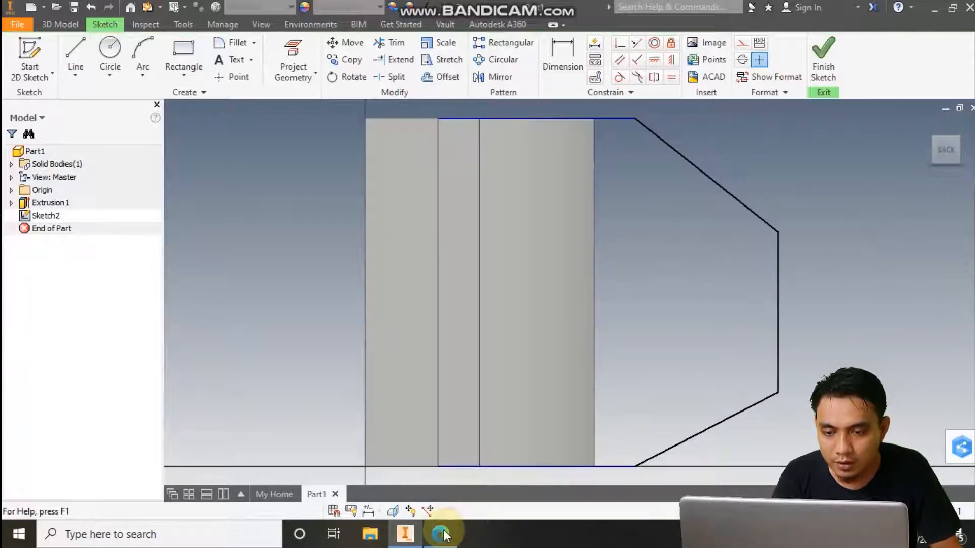
left_click(442, 533)
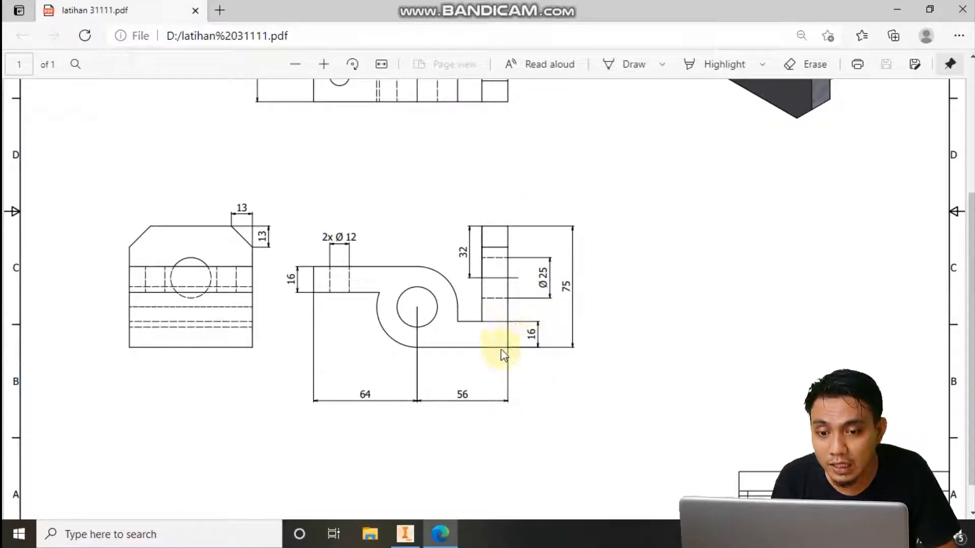
left_click(440, 533)
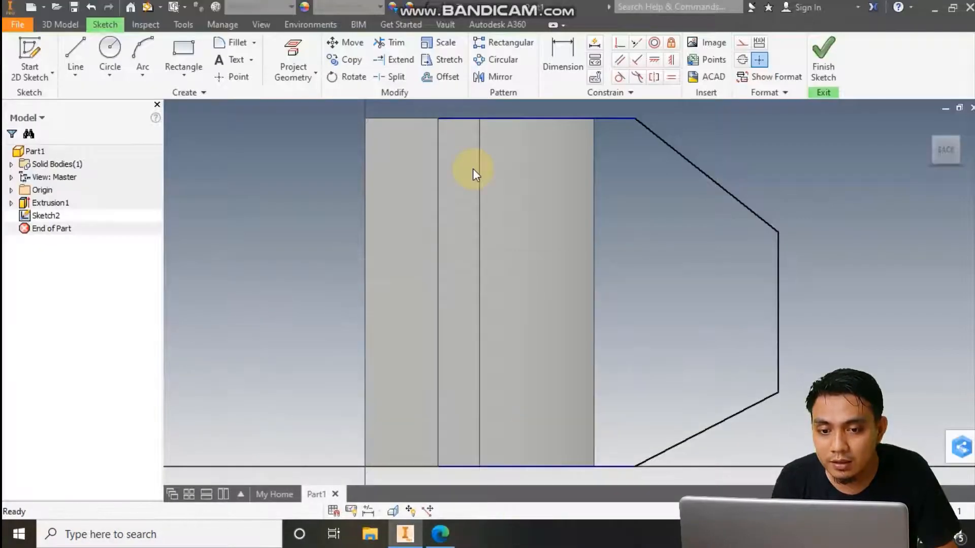
left_click(556, 56)
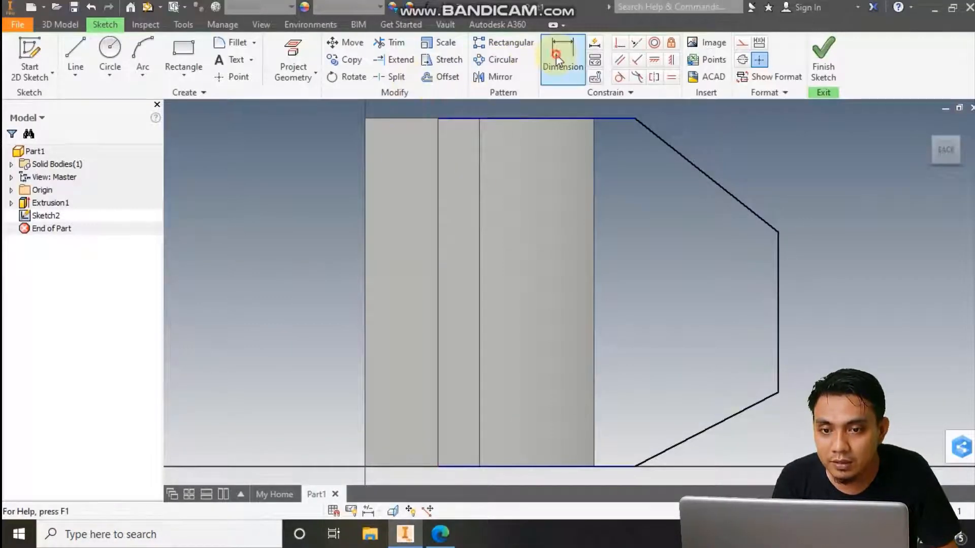
left_click(439, 288)
left_click(777, 315)
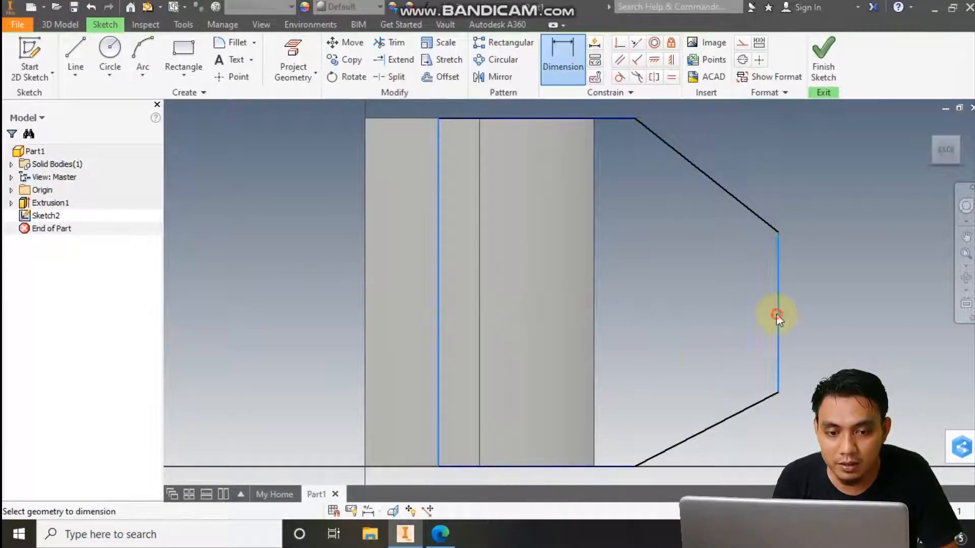
left_click(622, 404)
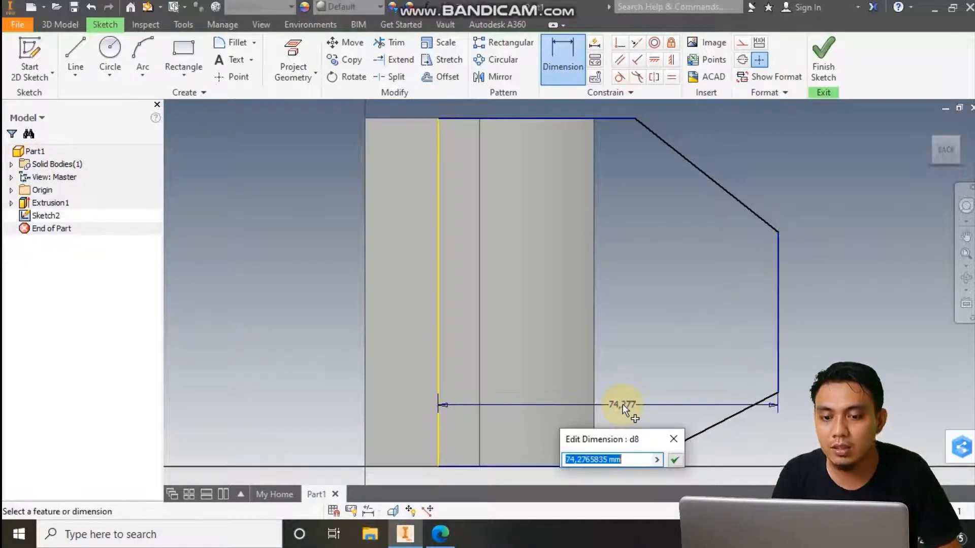
type("75-16")
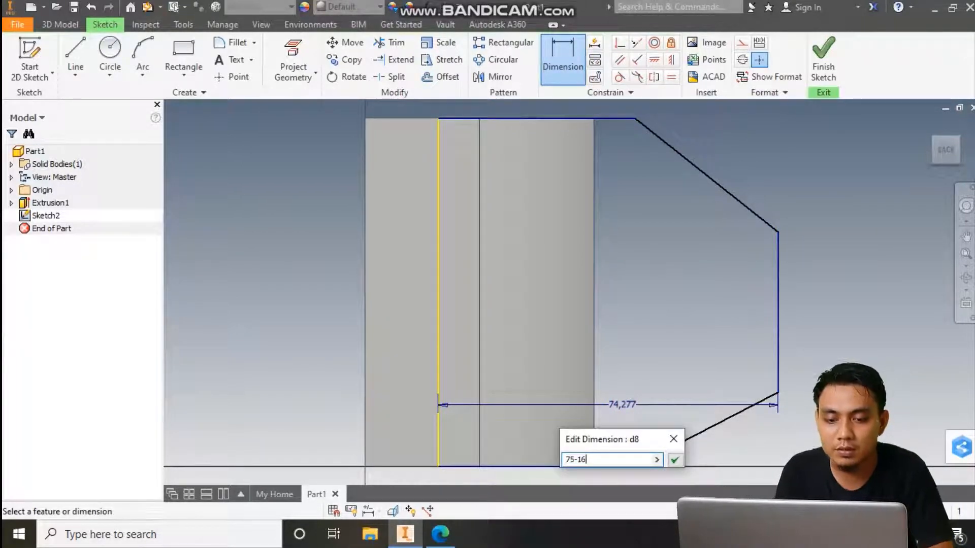
key("Return")
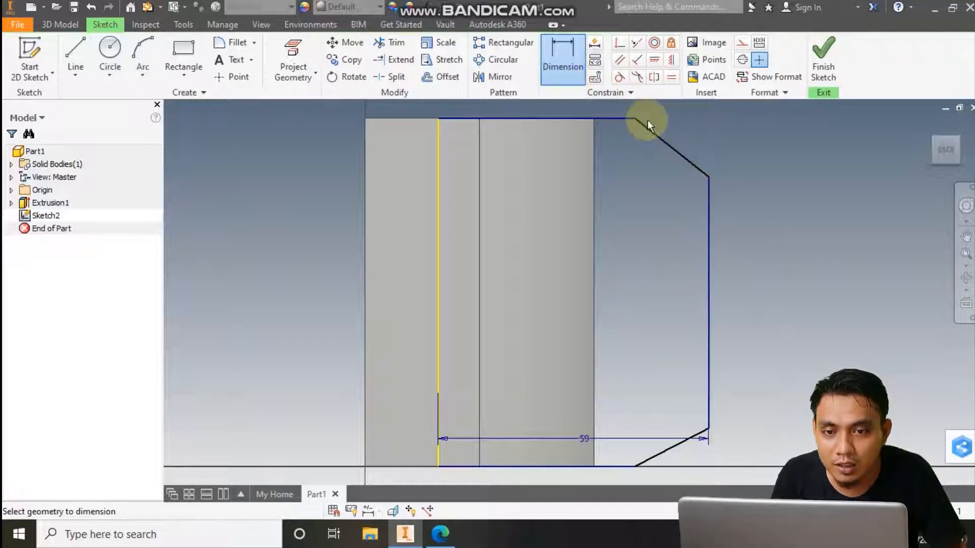
Dimension the plate outline's upper chamfer as 13 mm horizontally and 13 mm vertically.
left_click(706, 176)
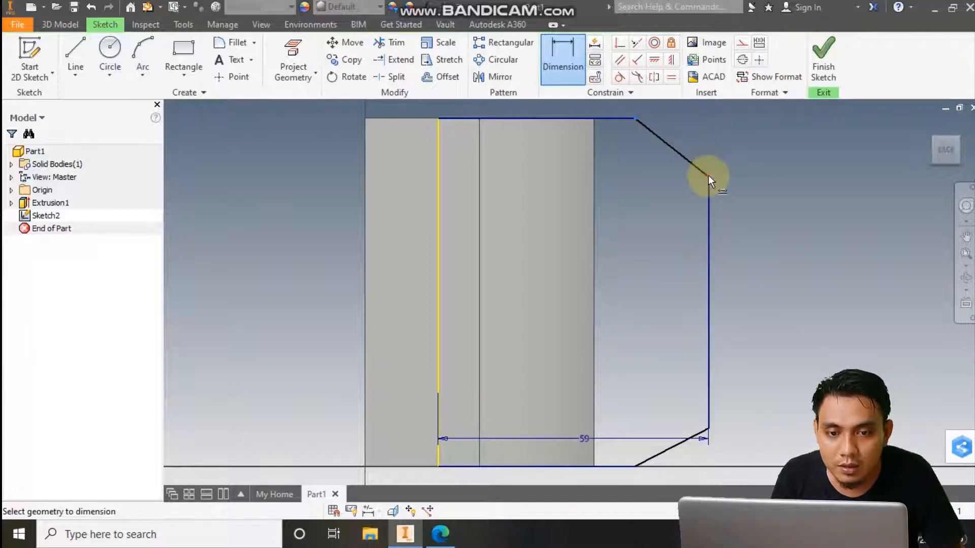
left_click(675, 222)
type("13")
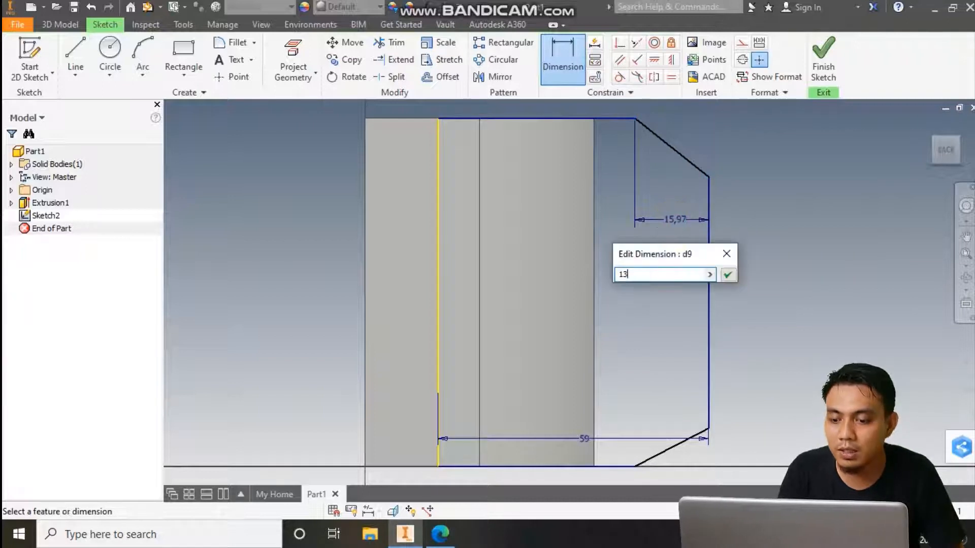
key("Return")
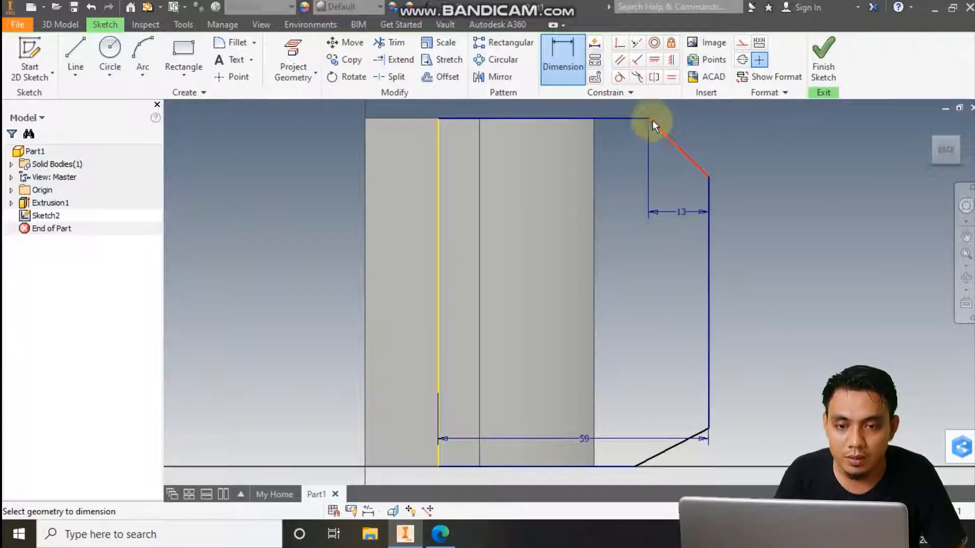
left_click(648, 120)
left_click(709, 176)
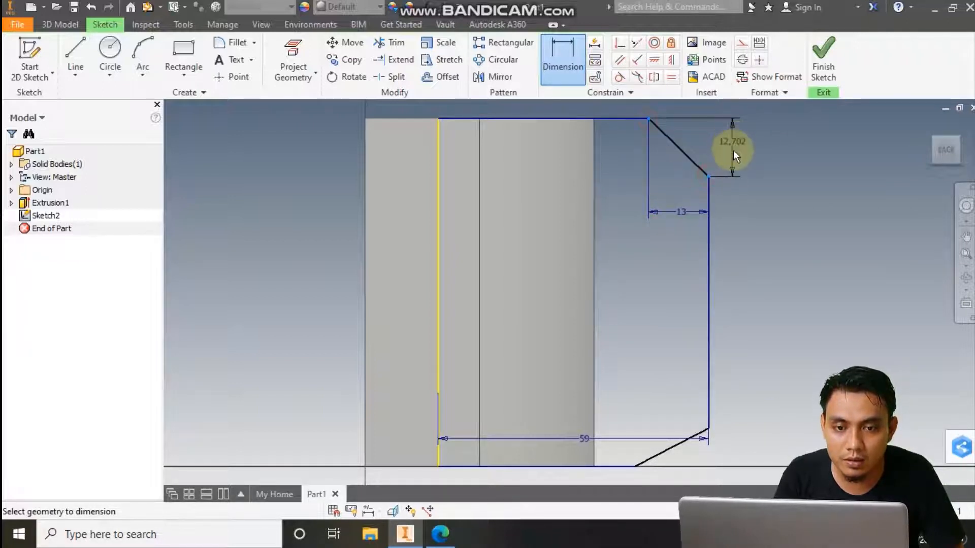
left_click(732, 151)
type("13")
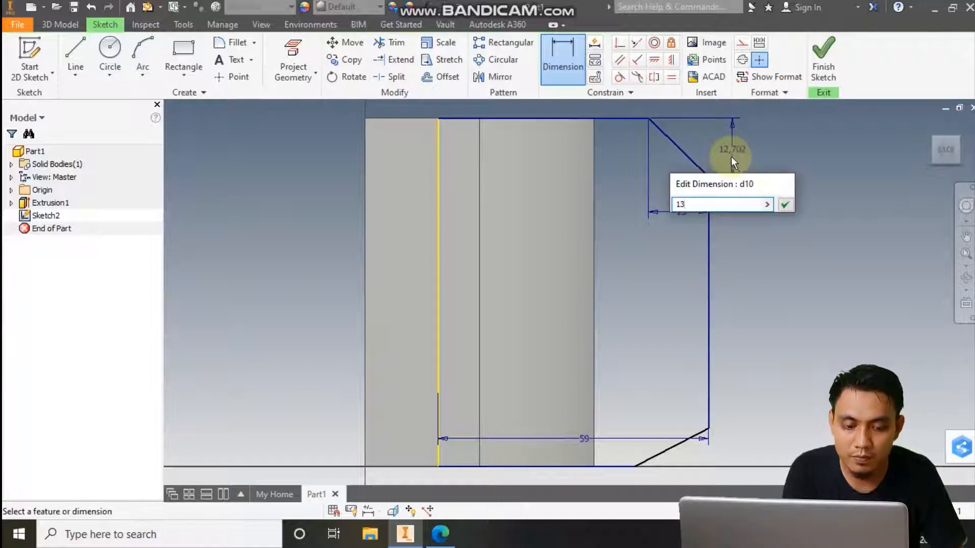
key("Return")
Dimension the plate outline's lower chamfer as 13 mm by 13 mm and finish the sketch.
left_click(635, 466)
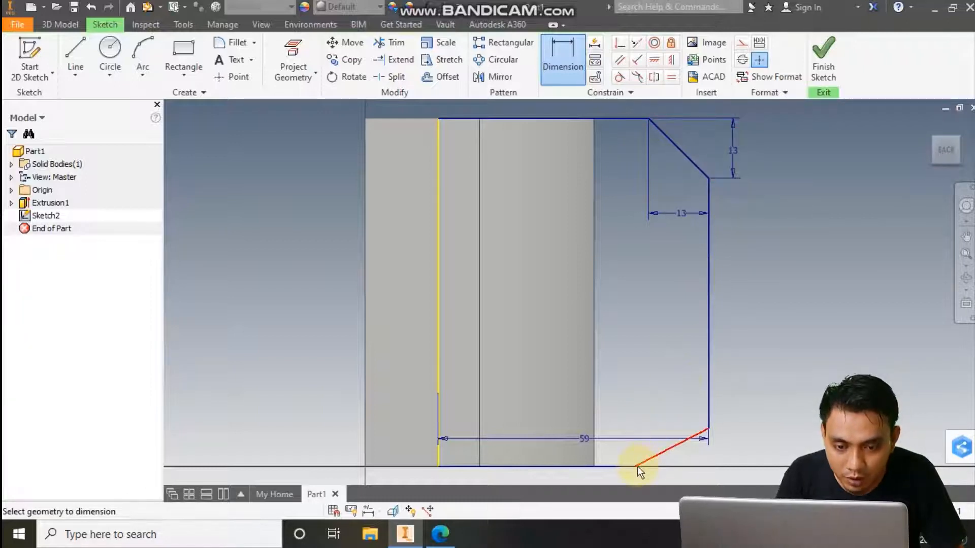
left_click(709, 429)
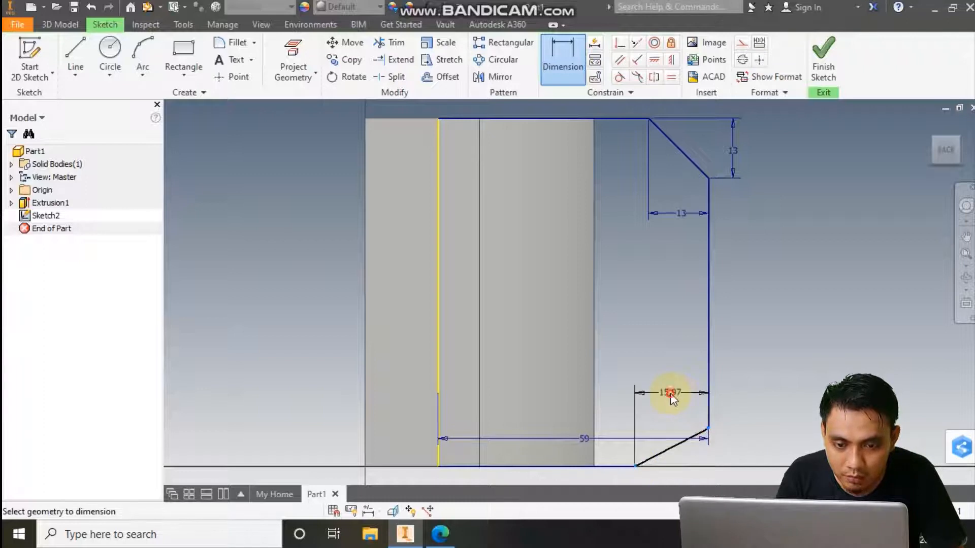
left_click(670, 393)
type("16")
key("Return")
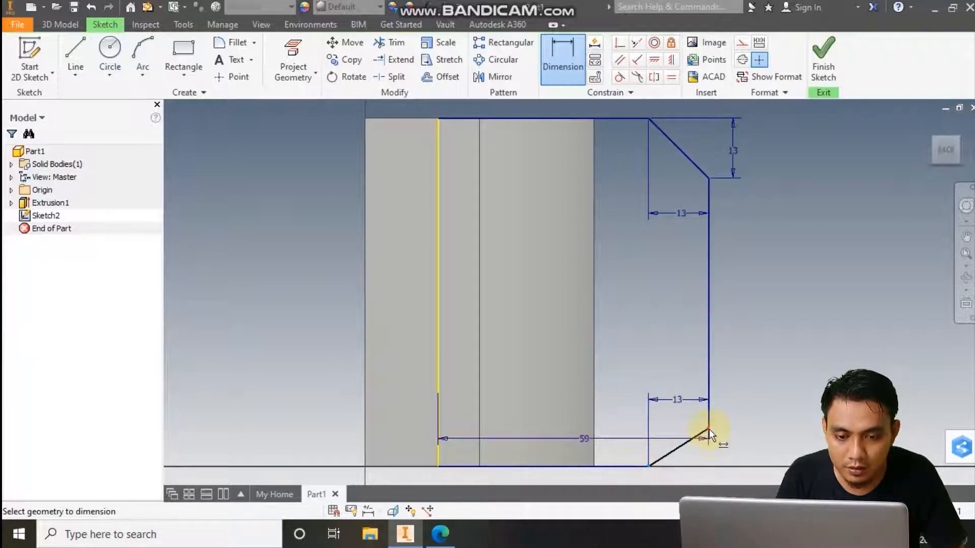
left_click(744, 455)
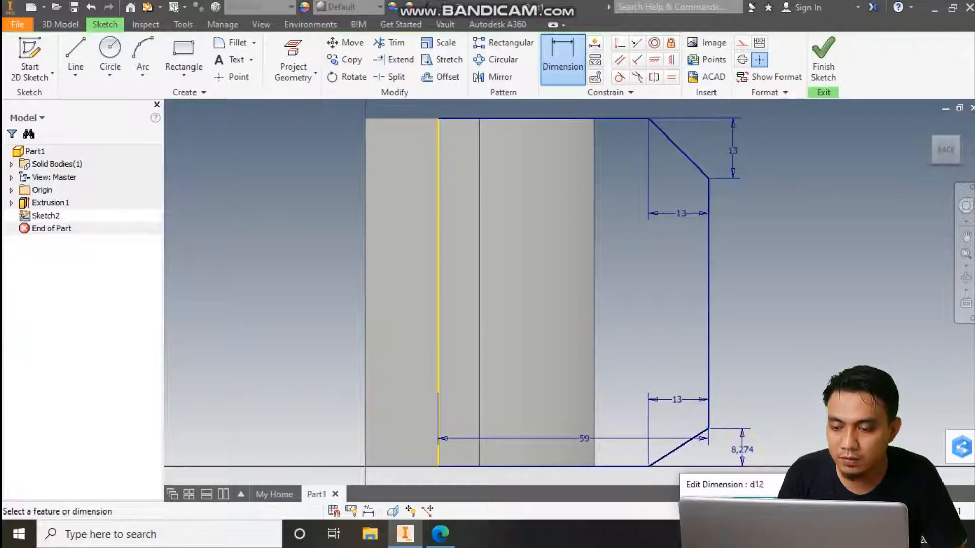
type("13")
key("Return")
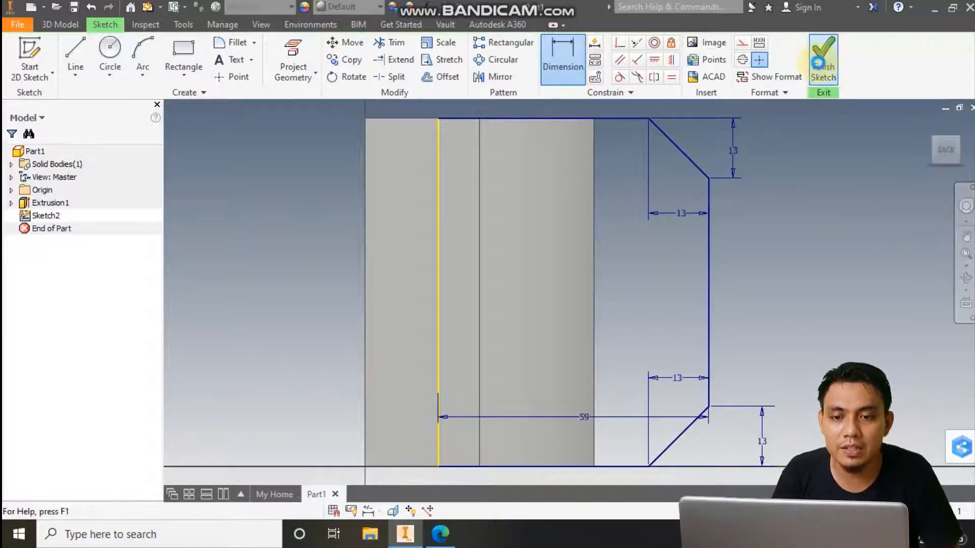
left_click(817, 62)
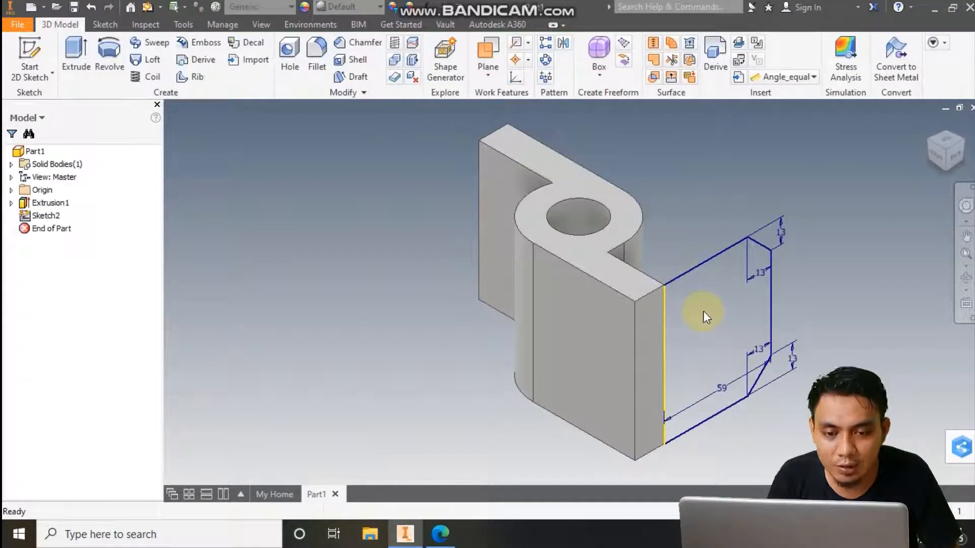
Check the upright plate's thickness in the PDF drawing, then extrude the chamfered outline 16 mm in the reversed direction, towards the cylindrical boss.
left_click(439, 533)
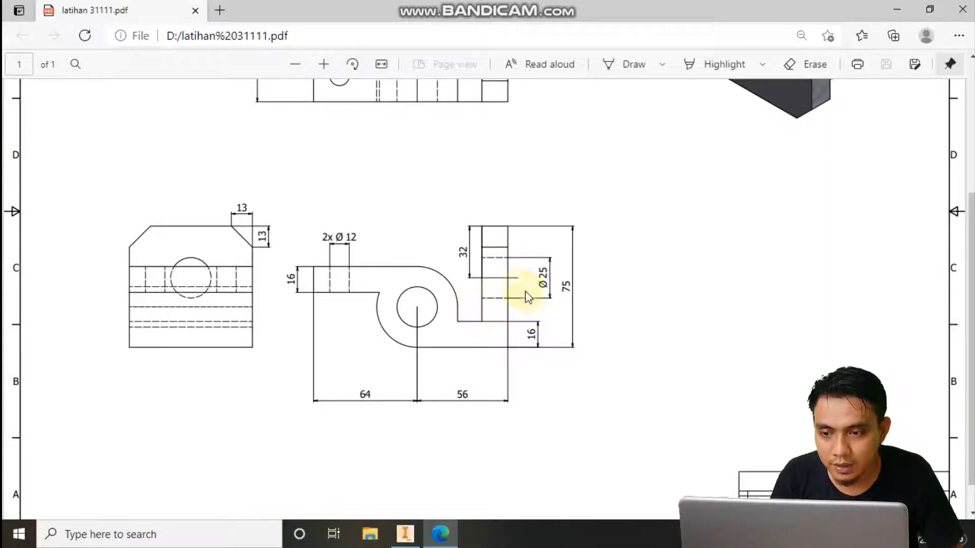
scroll(523, 284, "up", 3)
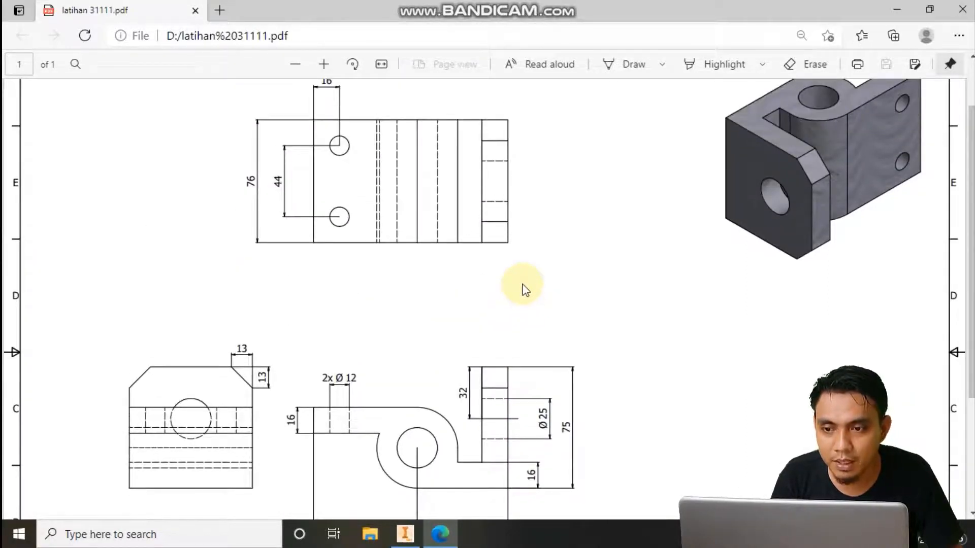
scroll(523, 286, "up", 1)
scroll(523, 287, "down", 3)
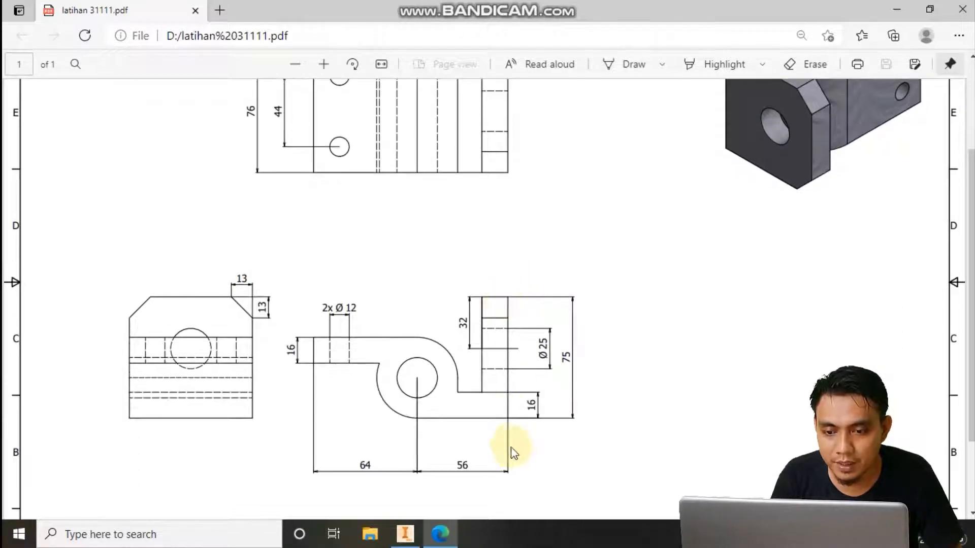
scroll(505, 414, "down", 1)
left_click(410, 541)
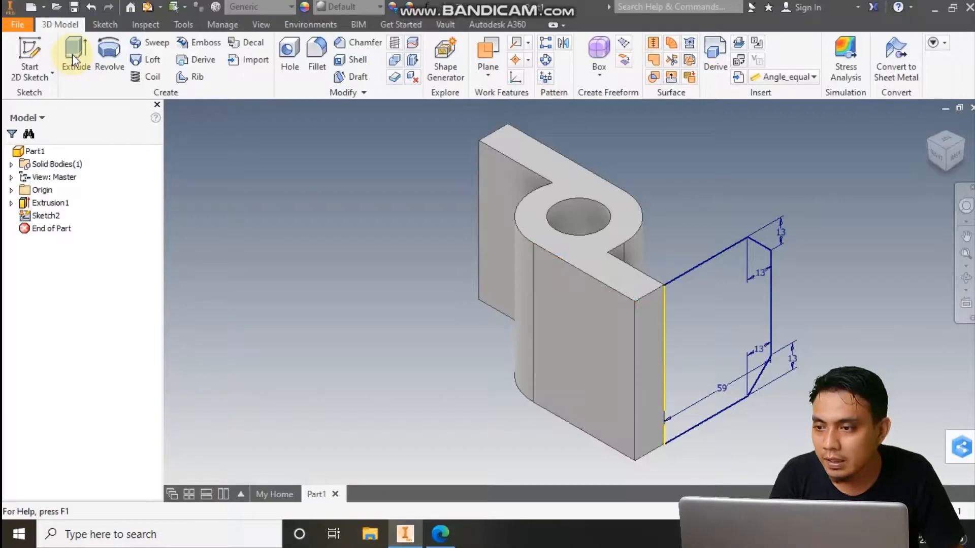
left_click(72, 54)
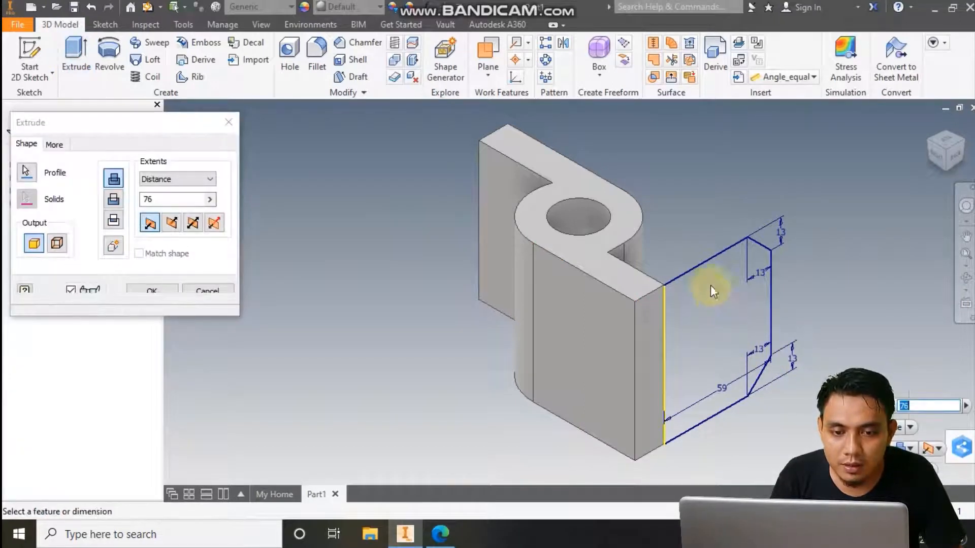
left_click(172, 222)
double_click(170, 200)
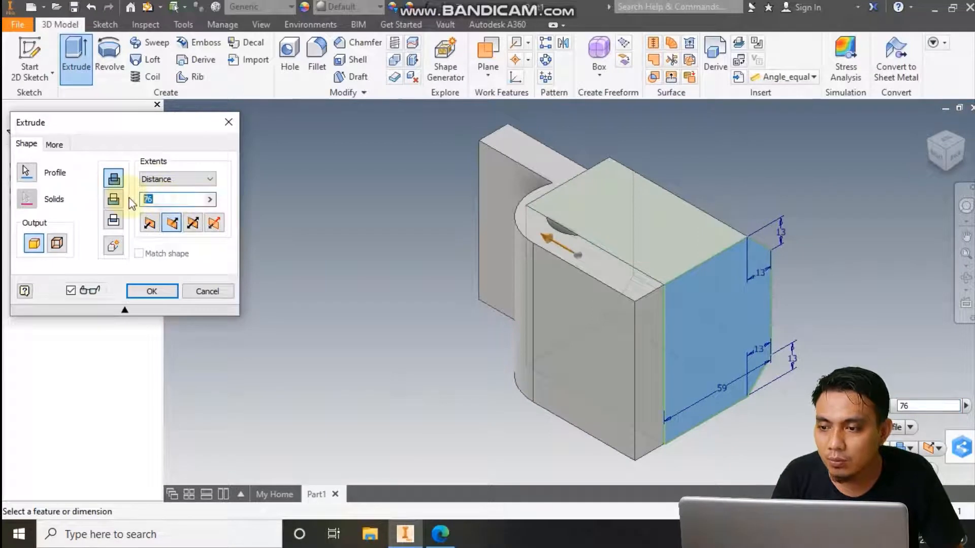
type("16")
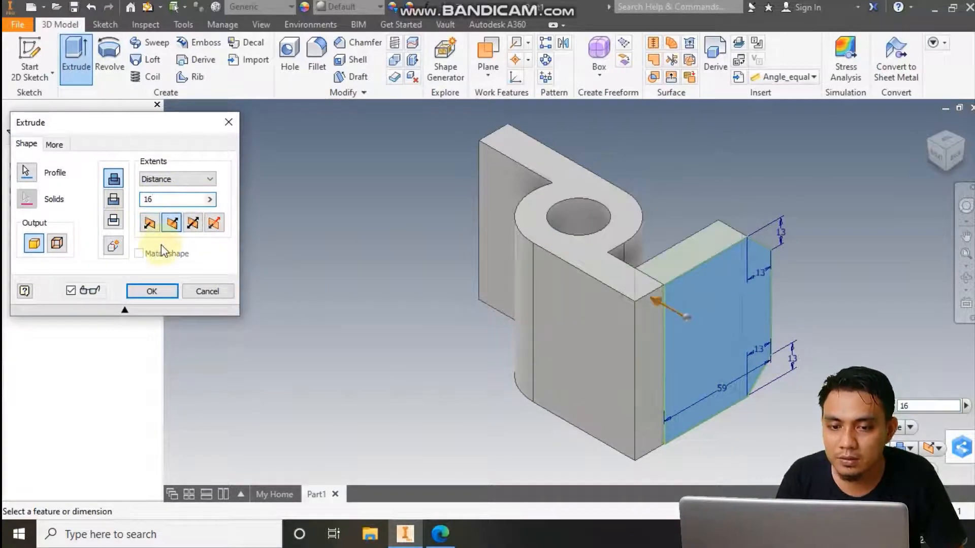
left_click(152, 291)
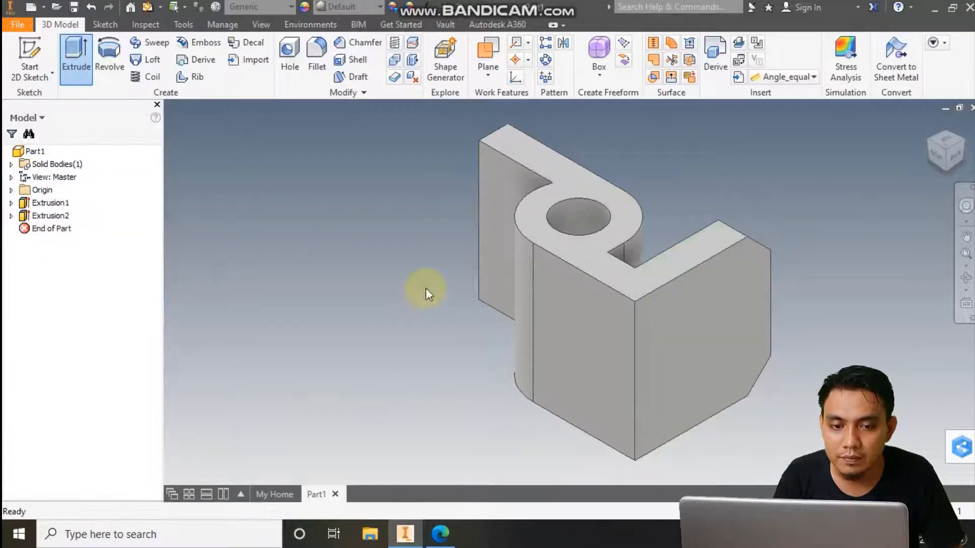
Compare the model with the PDF drawing's isometric view, then start a sketch on the 64 mm arm's flat face beside the boss.
left_click(962, 144)
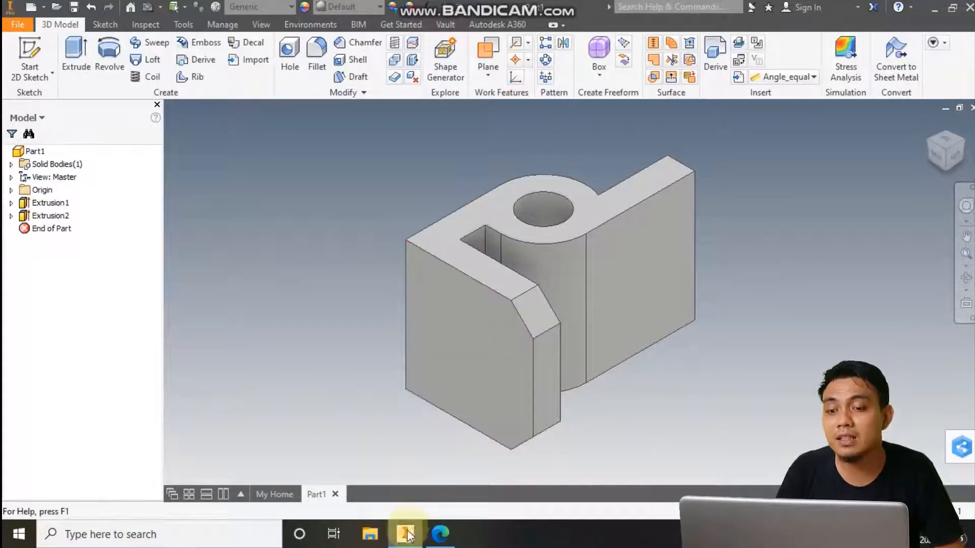
left_click(440, 534)
scroll(452, 288, "up", 5)
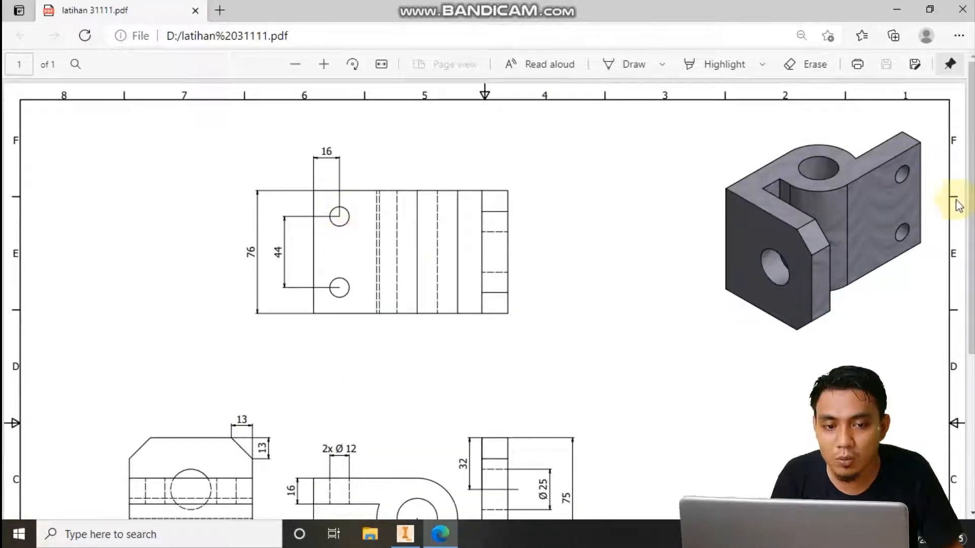
scroll(378, 235, "down", 2)
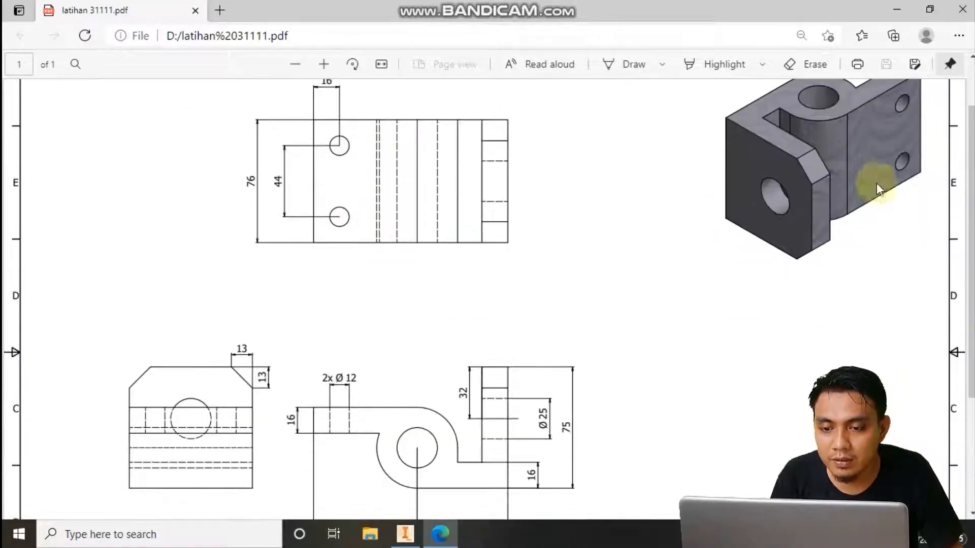
left_click(404, 533)
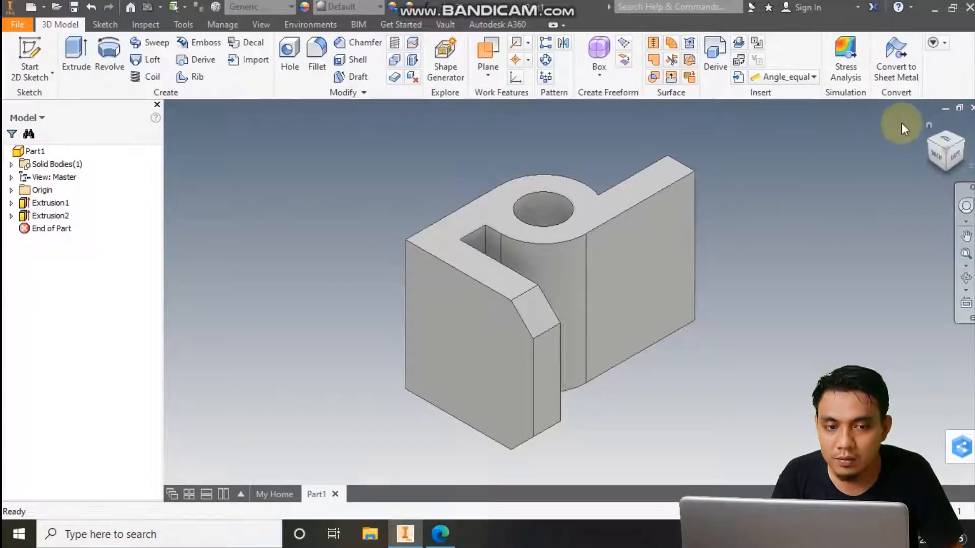
left_click(925, 142)
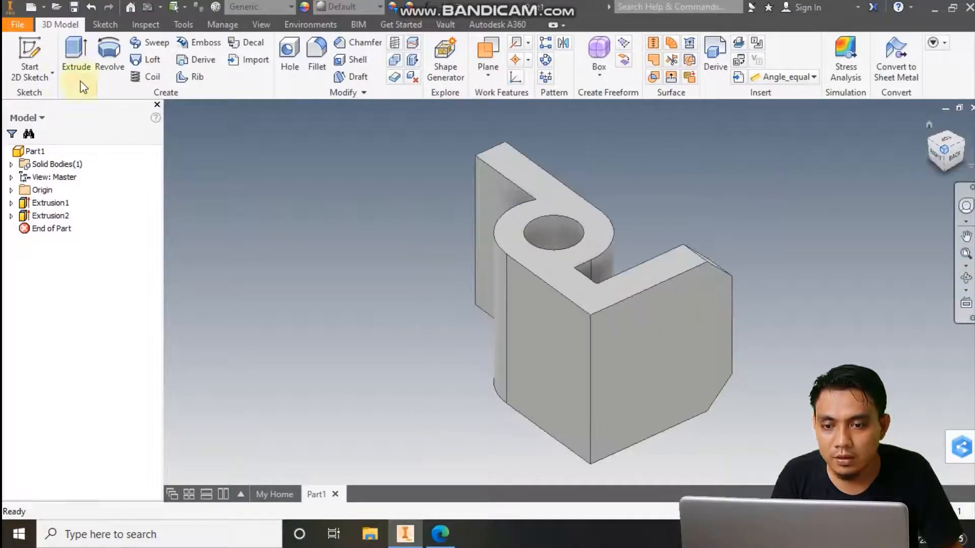
left_click(30, 55)
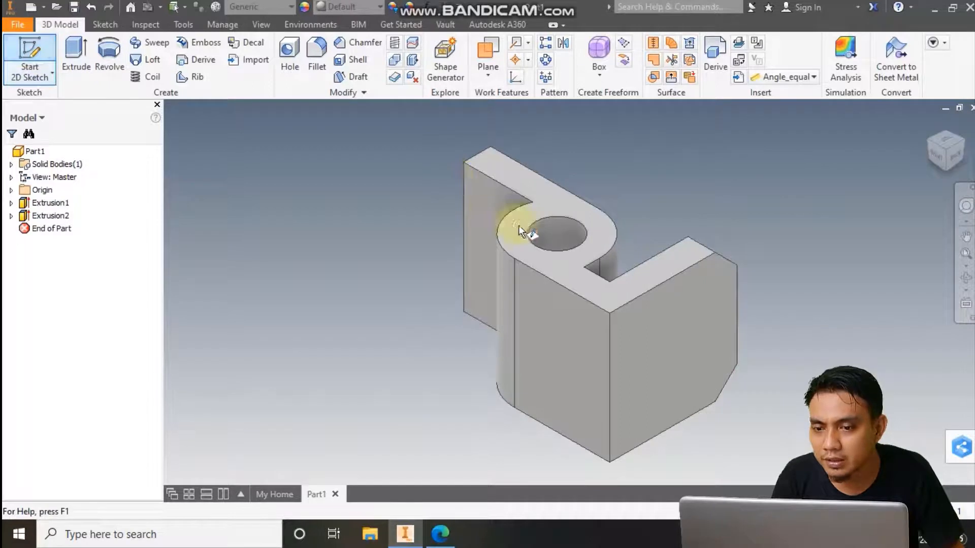
left_click(486, 212)
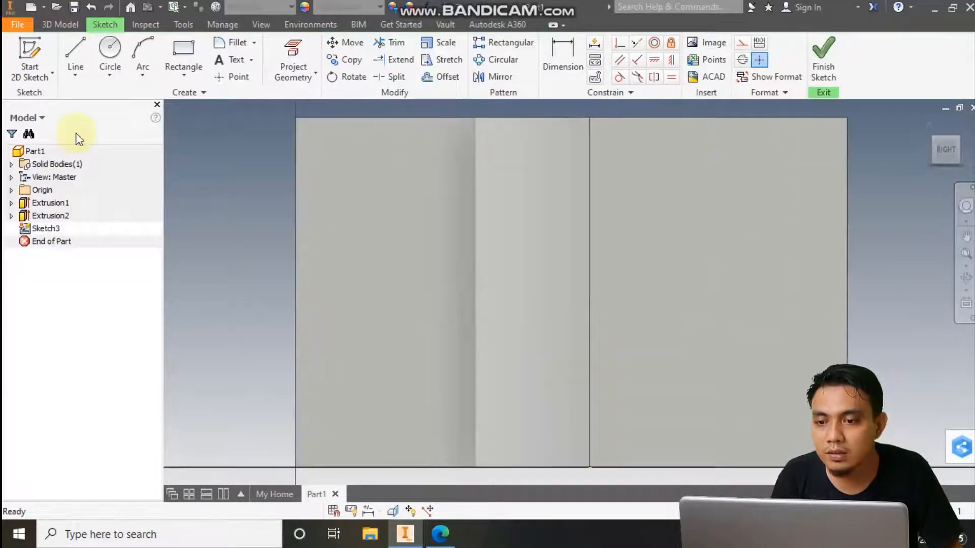
Draw a horizontal line about 32 mm long from the midpoint of the arm's end edge towards the boss.
left_click(75, 55)
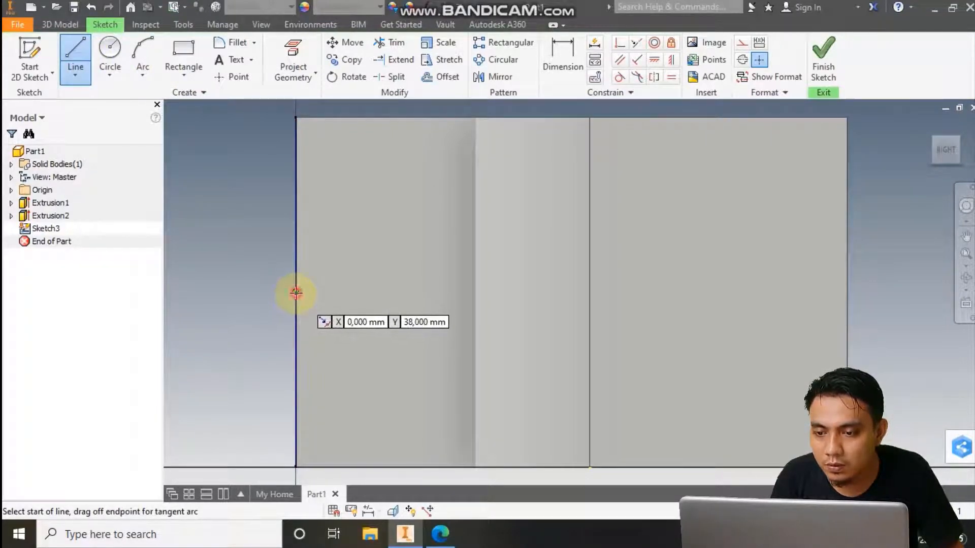
left_click(295, 293)
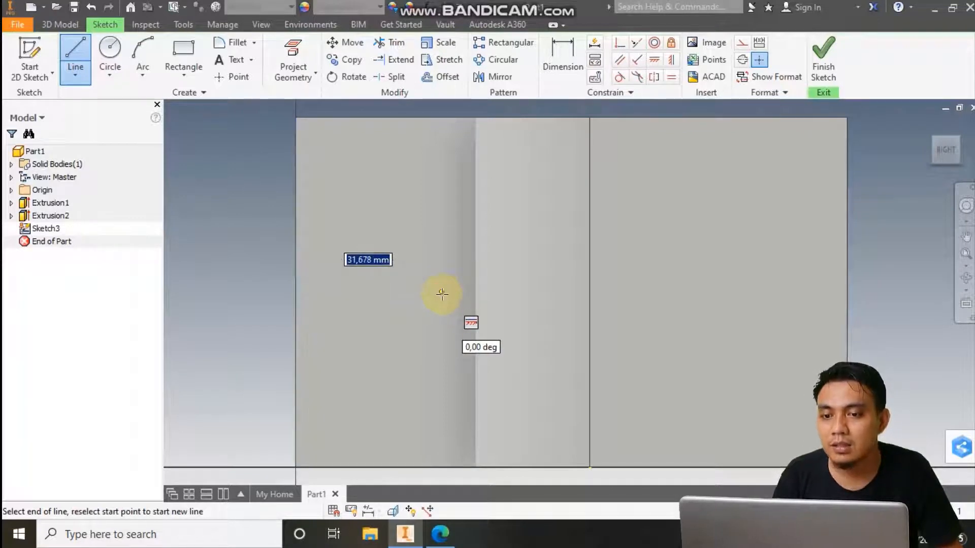
left_click(441, 292)
key("Escape")
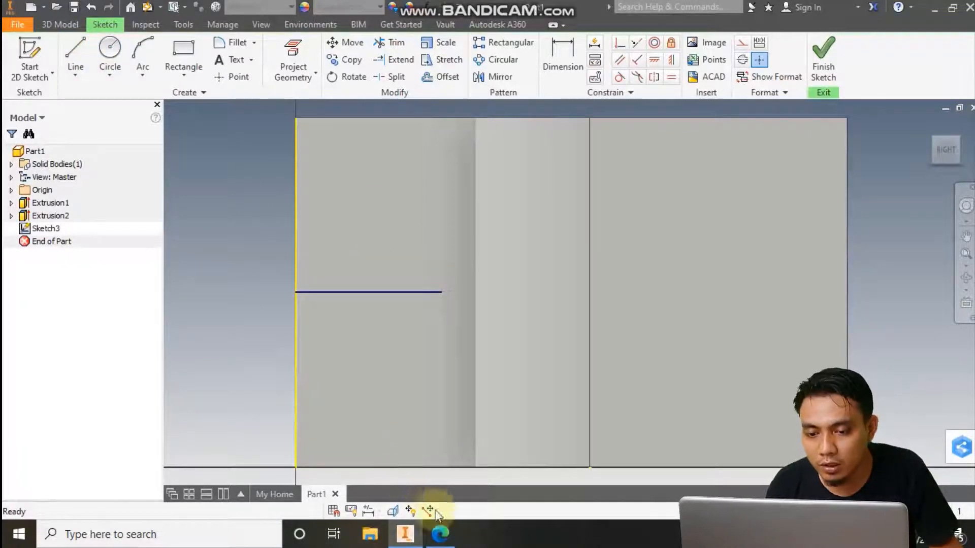
Check the small holes' diameter in the PDF drawing, then sketch a 12 mm circle on the arm above the horizontal line.
left_click(440, 533)
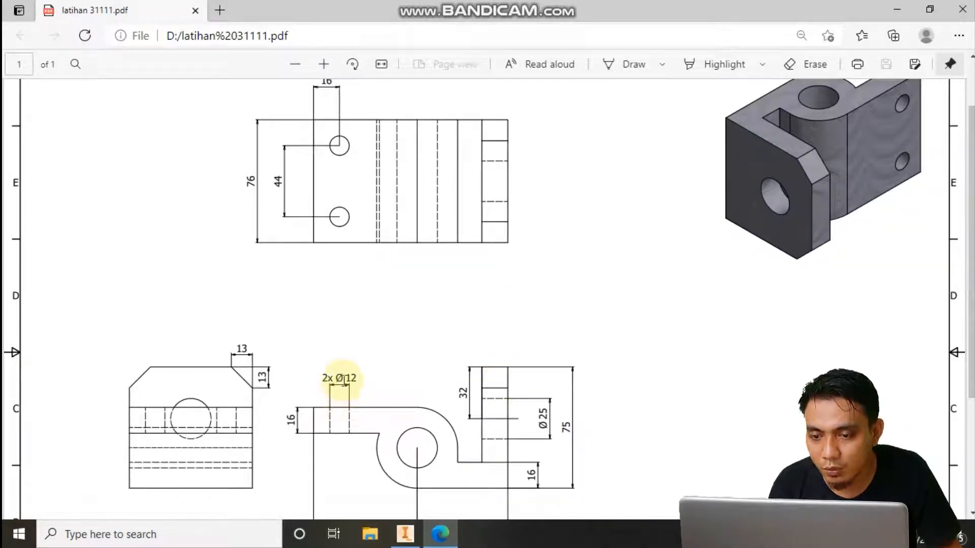
left_click(405, 532)
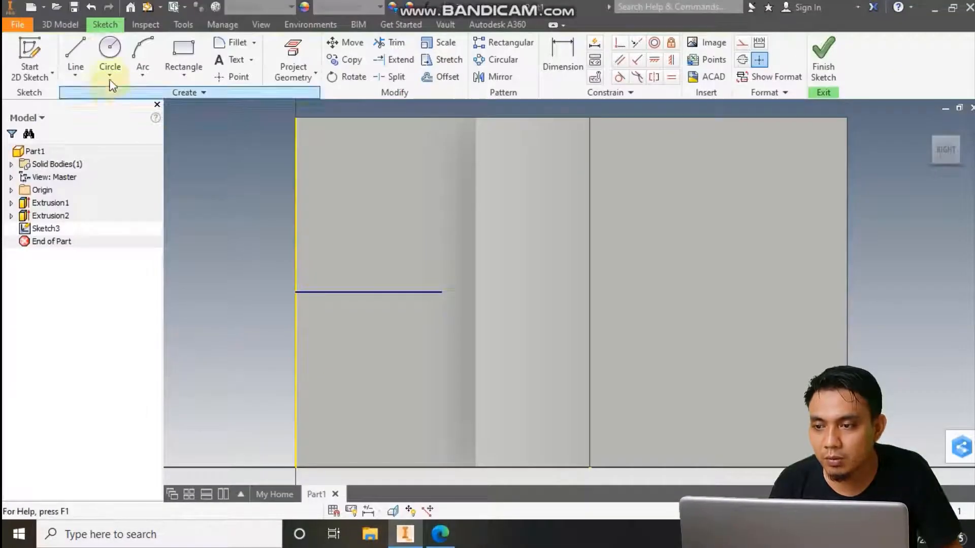
left_click(110, 49)
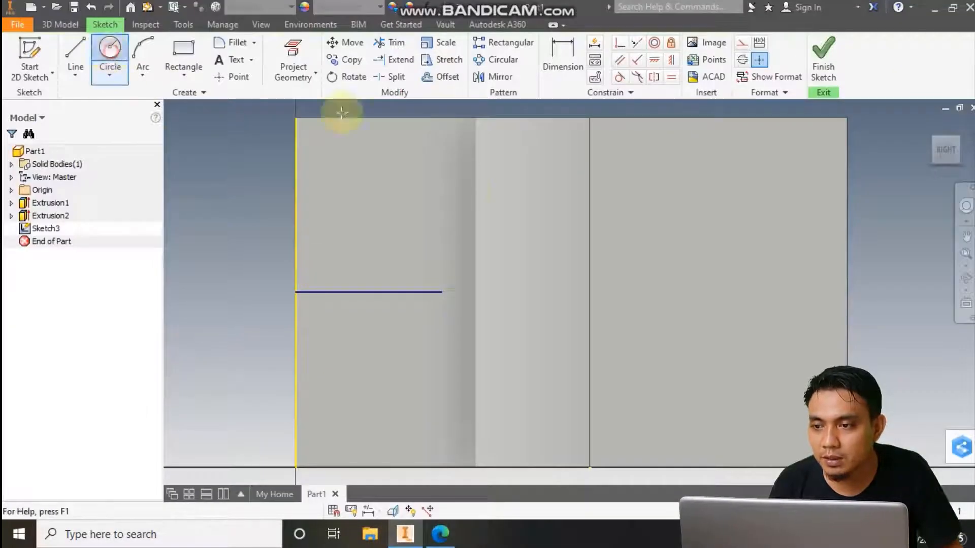
left_click(368, 173)
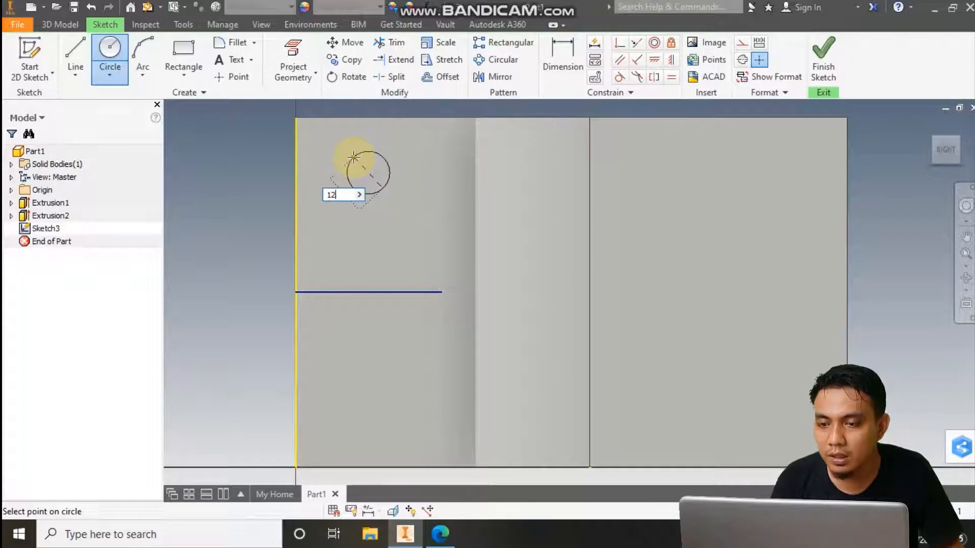
type("12")
key("Return")
Check the hole position in the PDF drawing, then dimension the circle's center 16 mm from the arm's end edge.
left_click(438, 542)
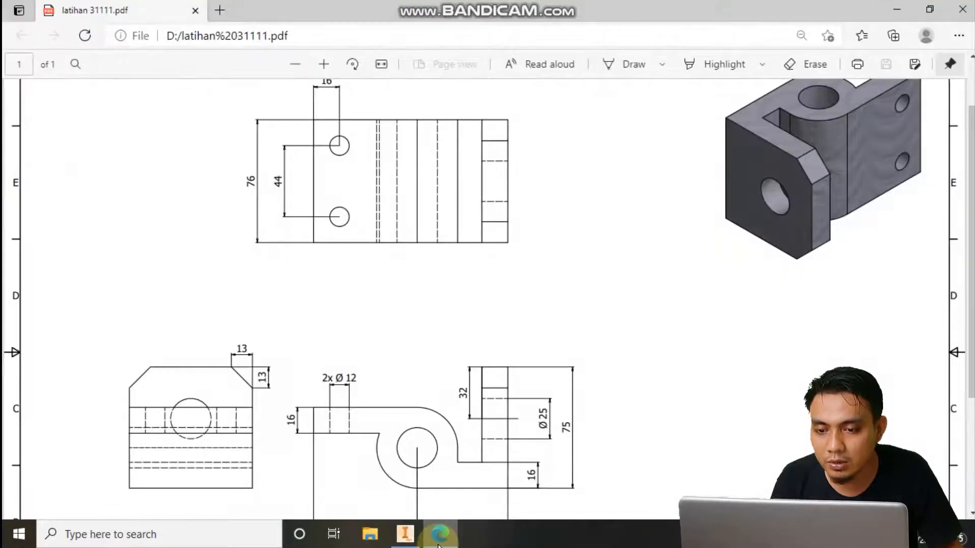
scroll(398, 344, "up", 1)
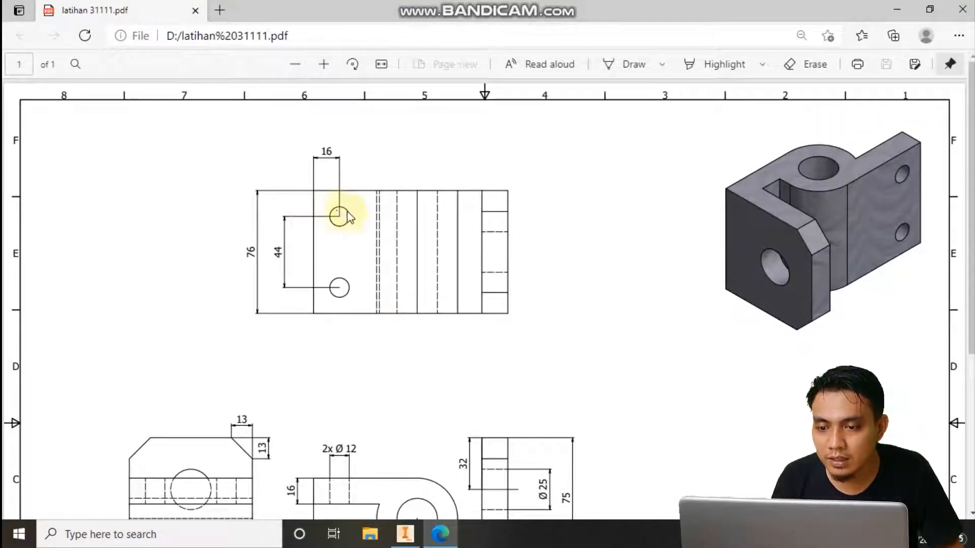
scroll(354, 214, "down", 1)
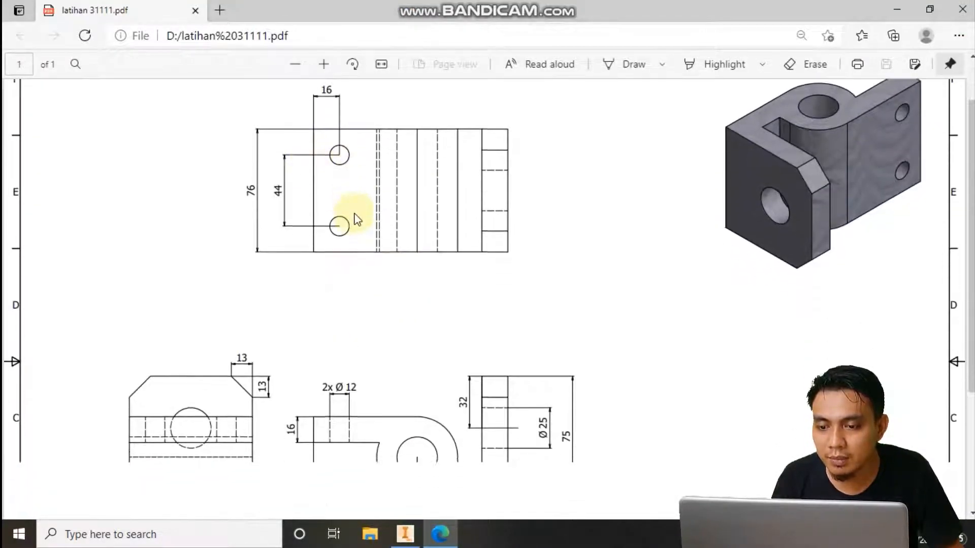
left_click(440, 533)
key("d")
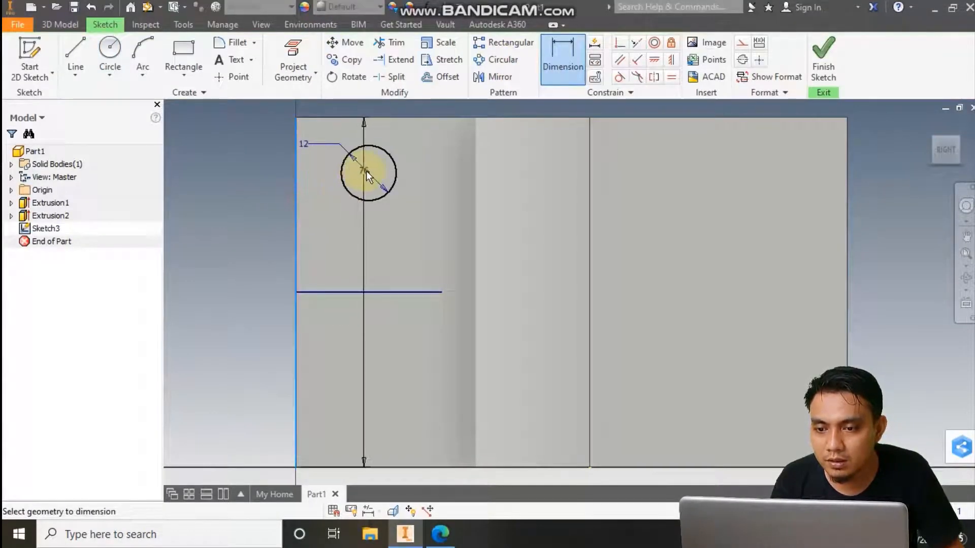
left_click(367, 172)
left_click(334, 248)
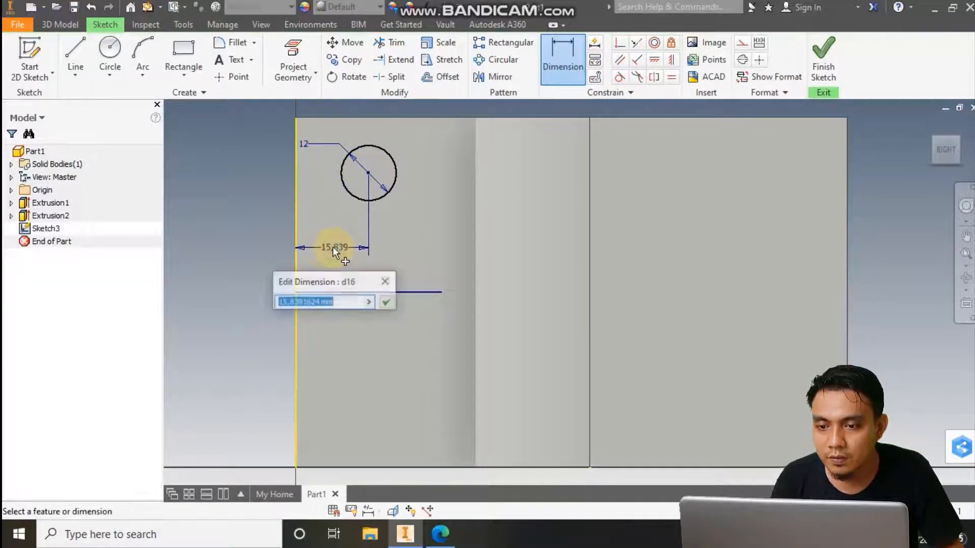
type("16")
key("Return")
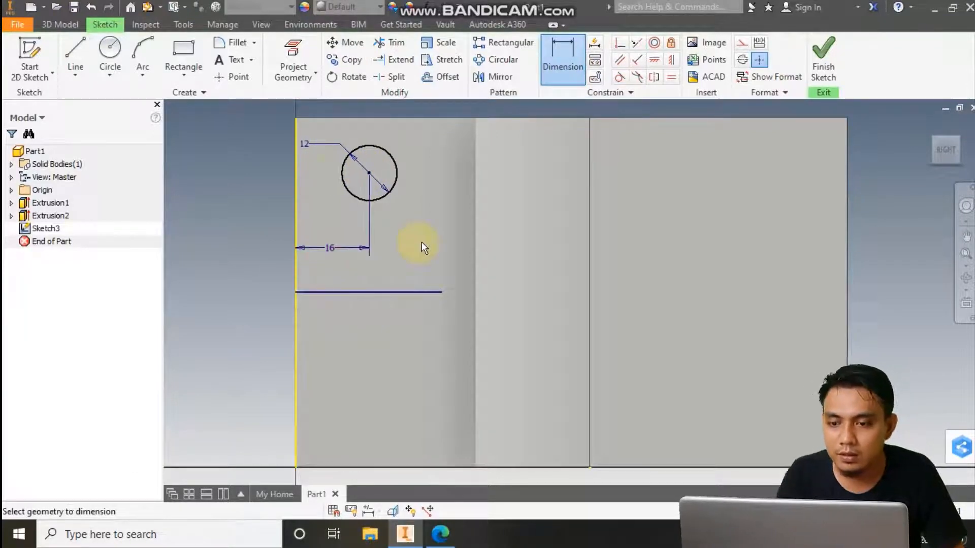
left_click(482, 82)
left_click(386, 152)
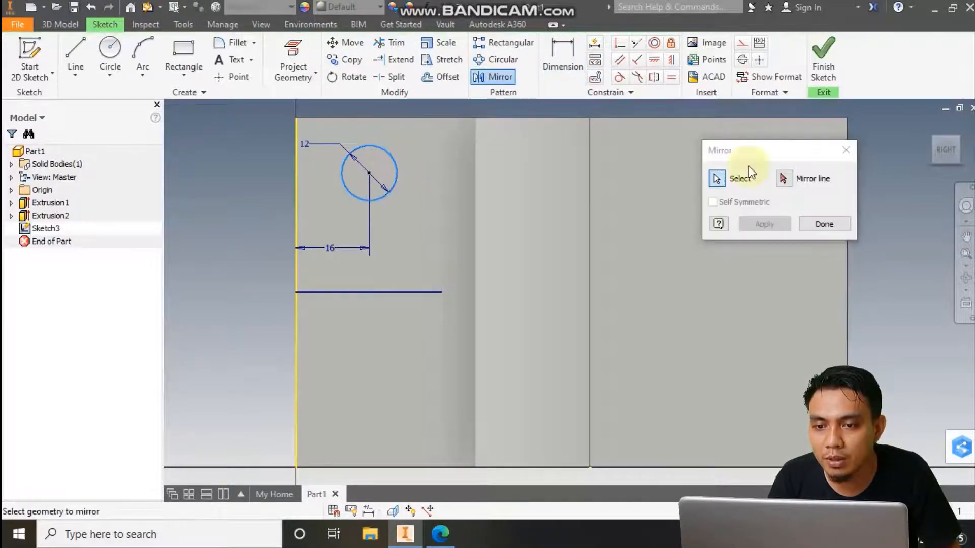
left_click(784, 179)
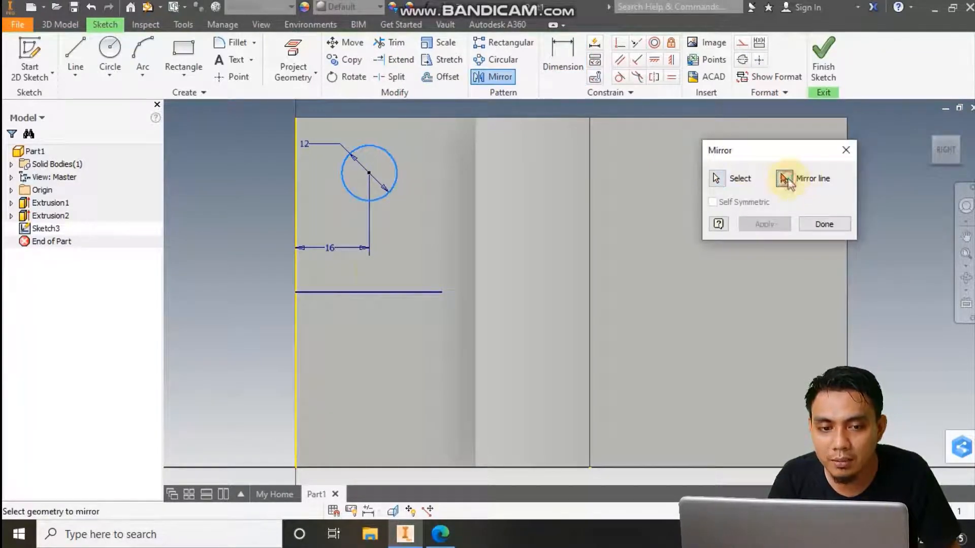
left_click(376, 292)
left_click(825, 226)
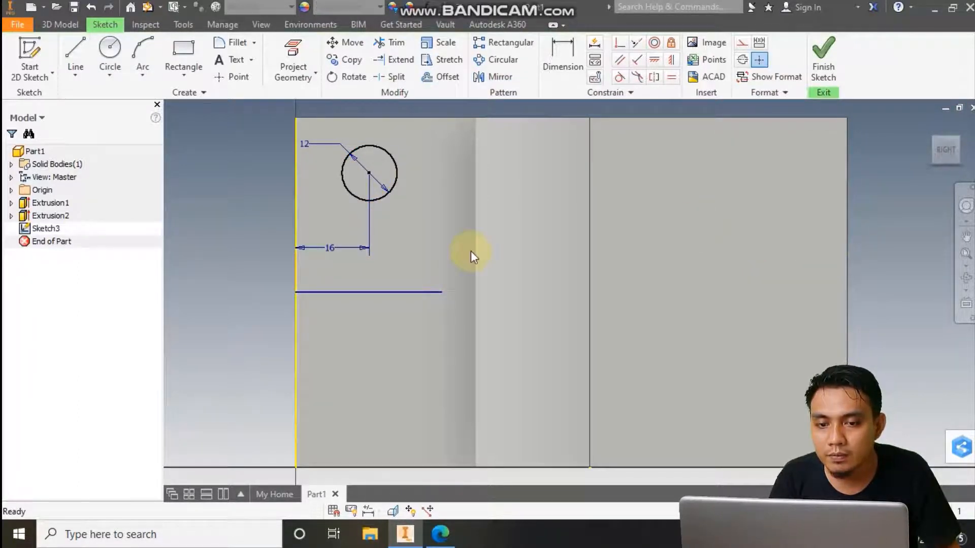
Mirror the 12 mm circle about the horizontal midline and close the Mirror tool.
left_click(494, 77)
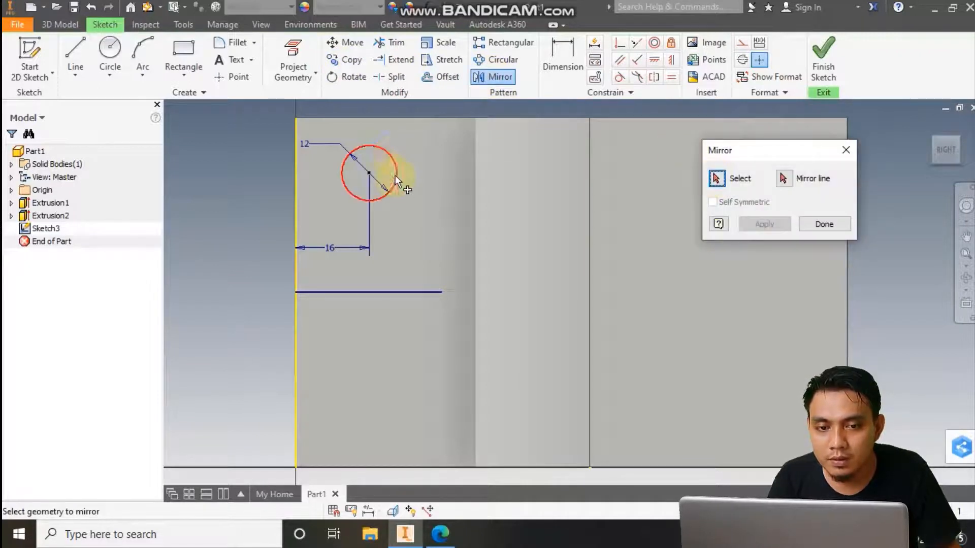
left_click(387, 156)
left_click(782, 178)
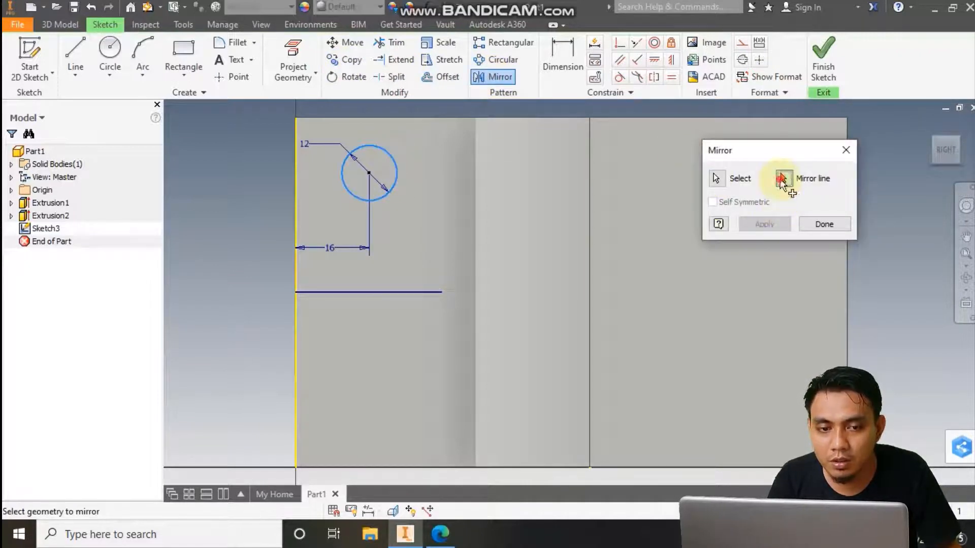
left_click(372, 291)
left_click(787, 226)
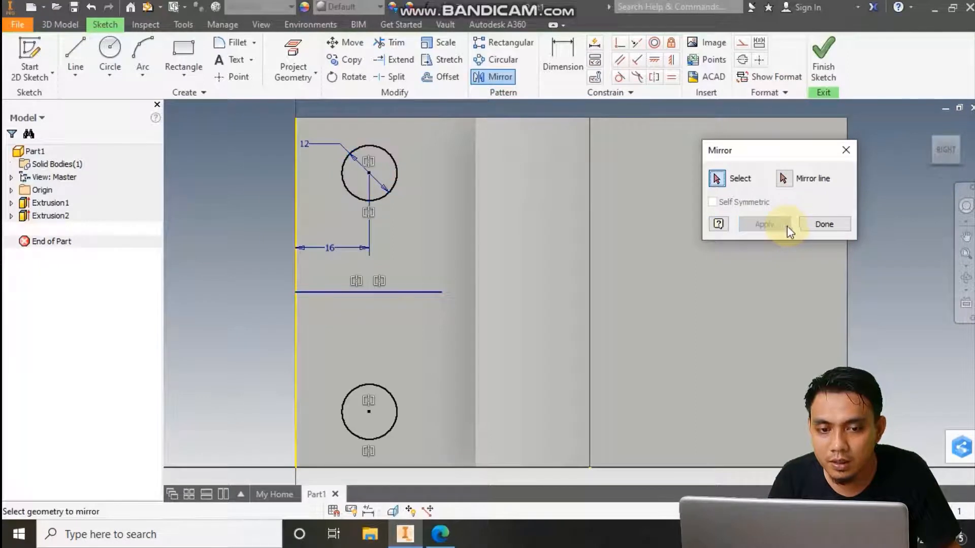
left_click(810, 225)
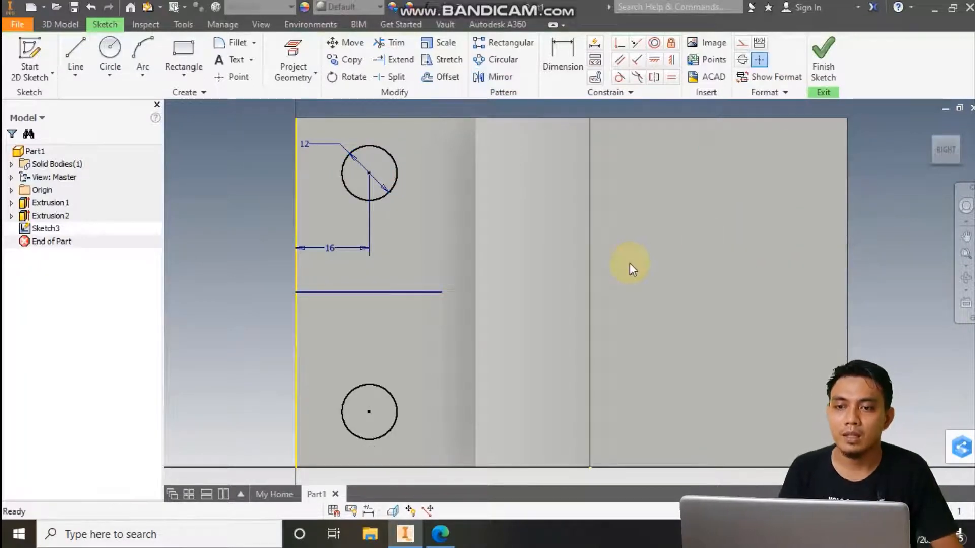
Check the small holes' spacing in the PDF drawing, then dimension the two circle centers 44 mm apart vertically.
left_click(432, 534)
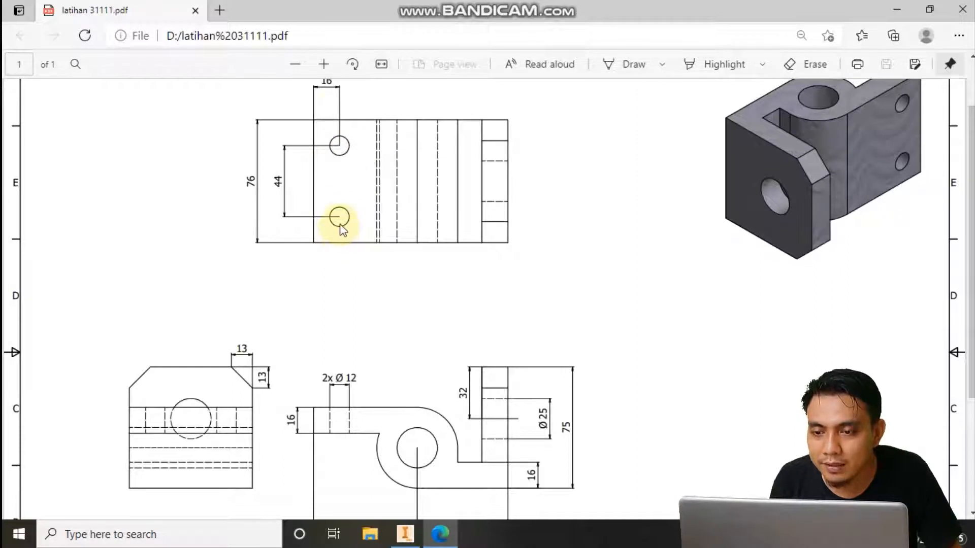
left_click(405, 534)
left_click(561, 64)
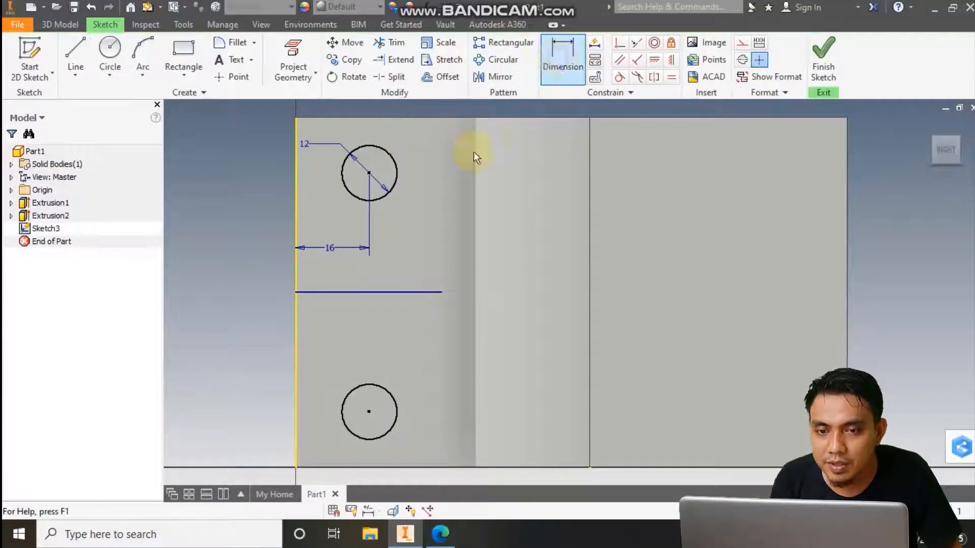
left_click(370, 410)
left_click(239, 290)
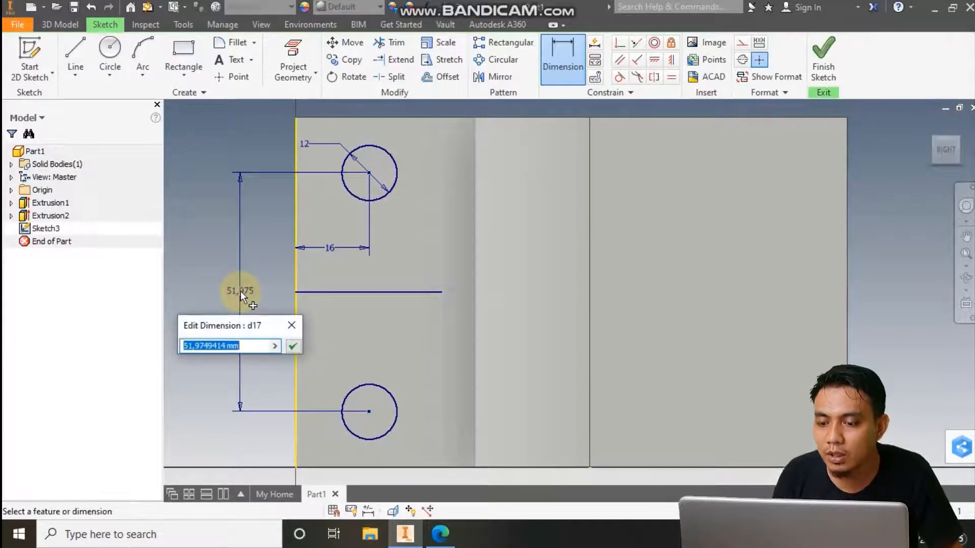
type("44")
left_click(293, 346)
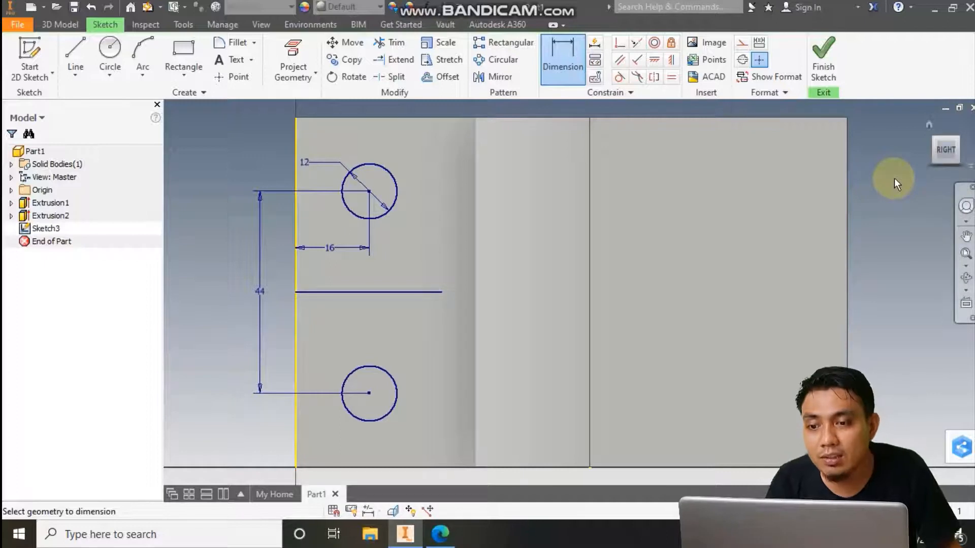
Finish the sketch and cut both 12 mm circles 16 mm deep through the arm with Extrude.
left_click(828, 61)
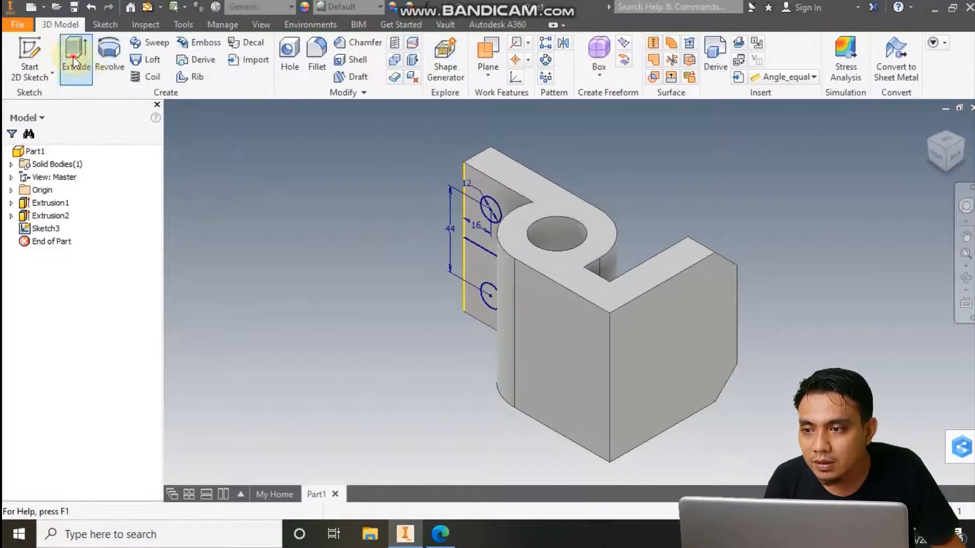
left_click(76, 59)
left_click(485, 209)
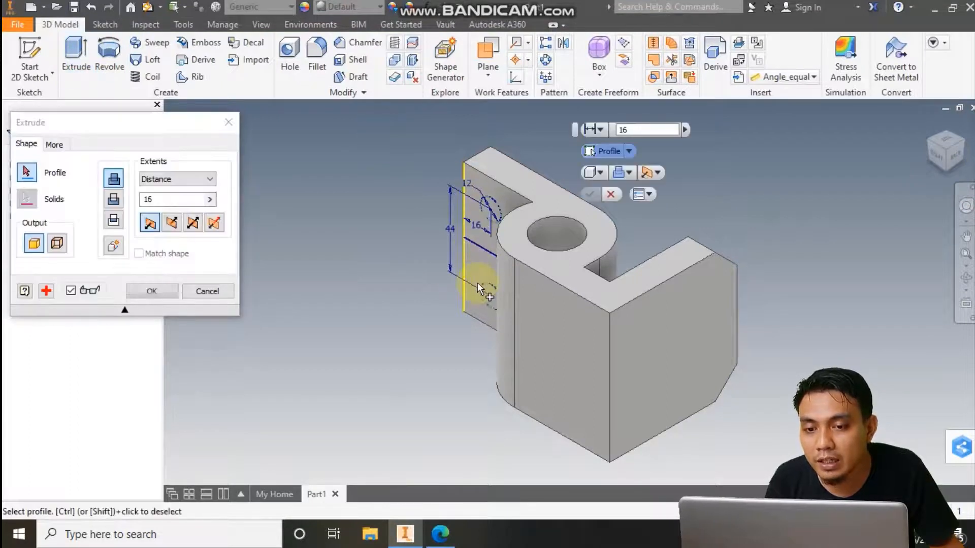
left_click(483, 294)
left_click(486, 209)
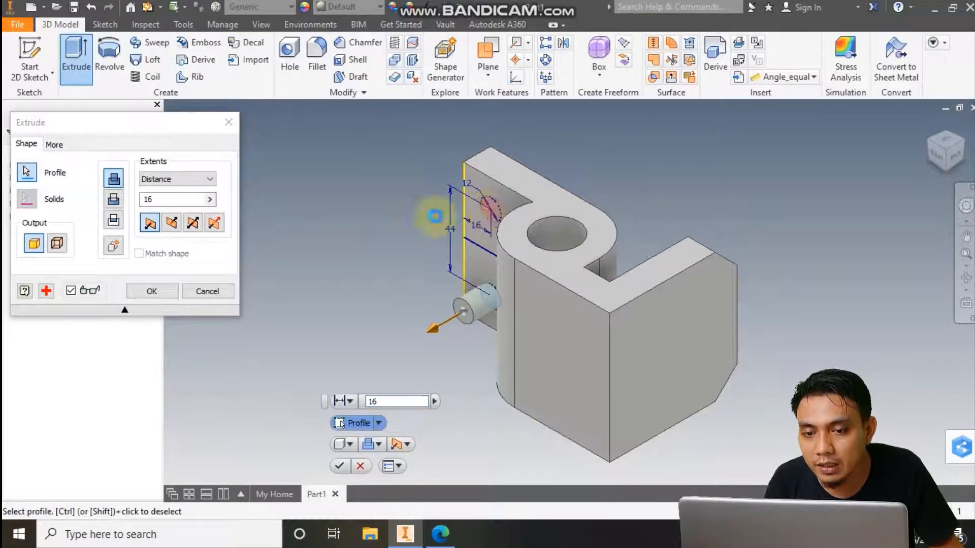
left_click(172, 222)
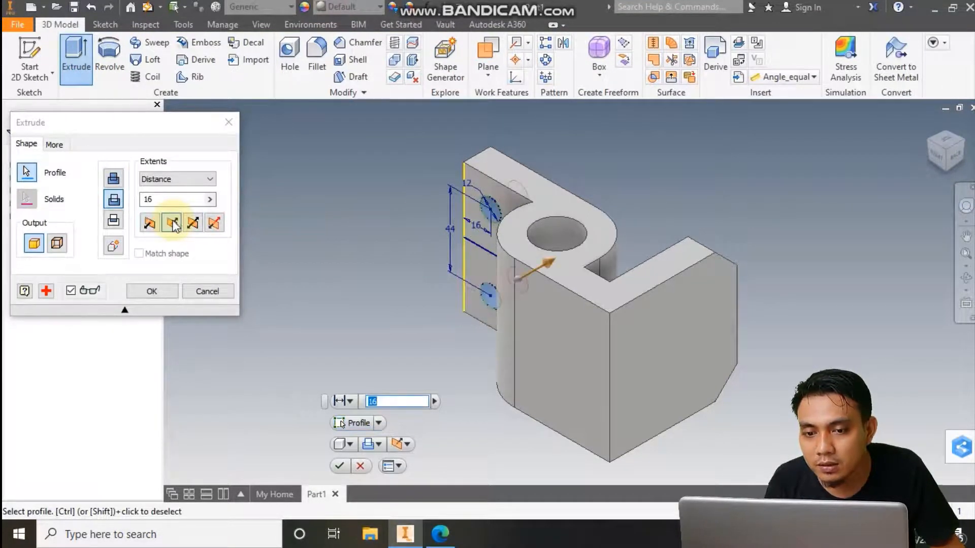
left_click(158, 297)
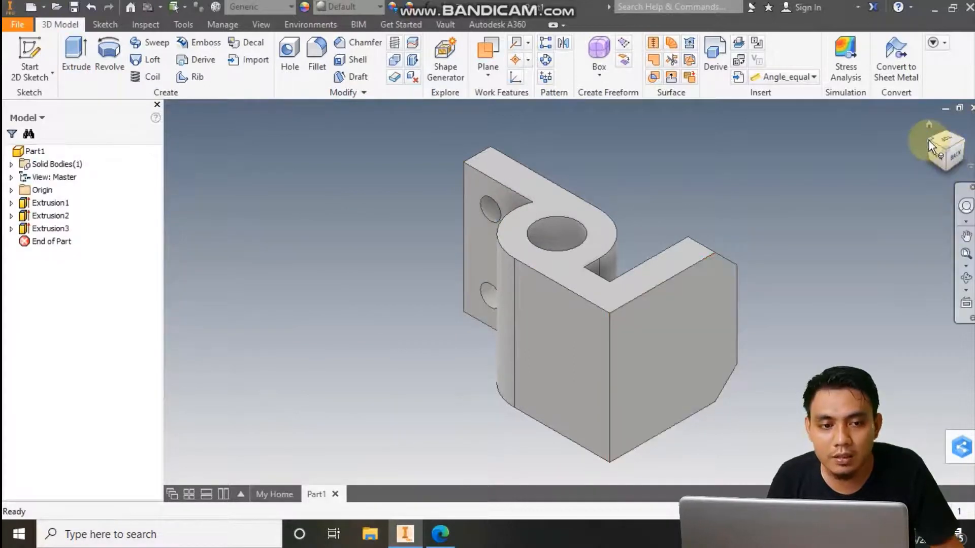
left_click(928, 141)
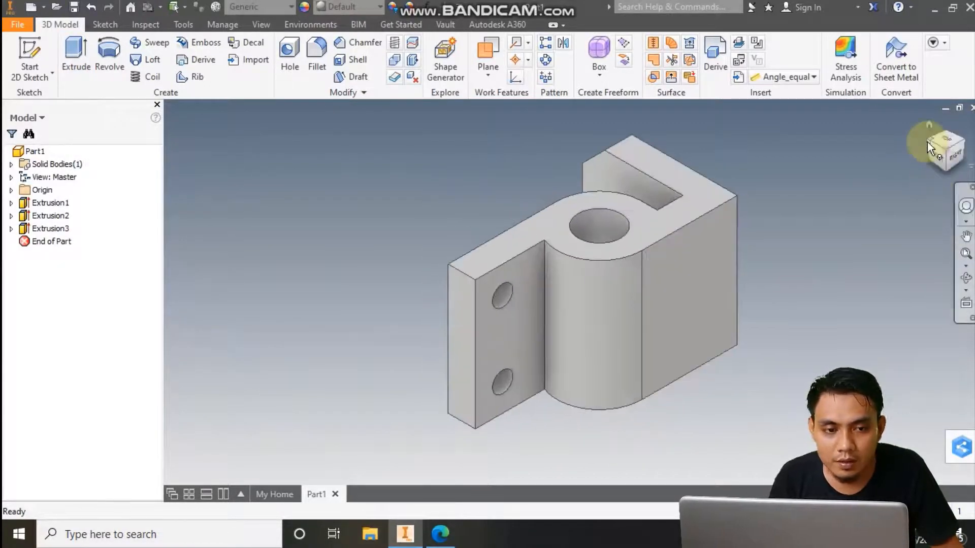
left_click(927, 142)
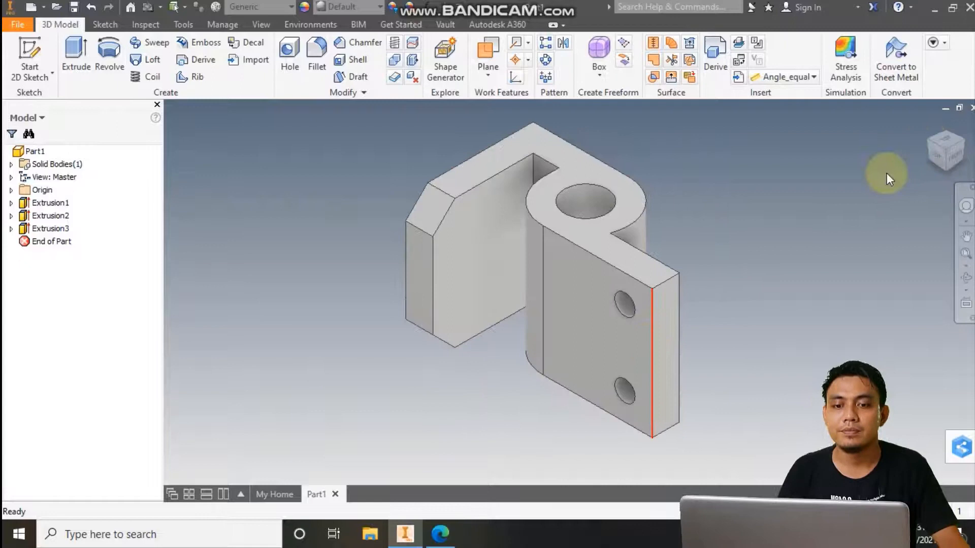
left_click(963, 146)
left_click(963, 141)
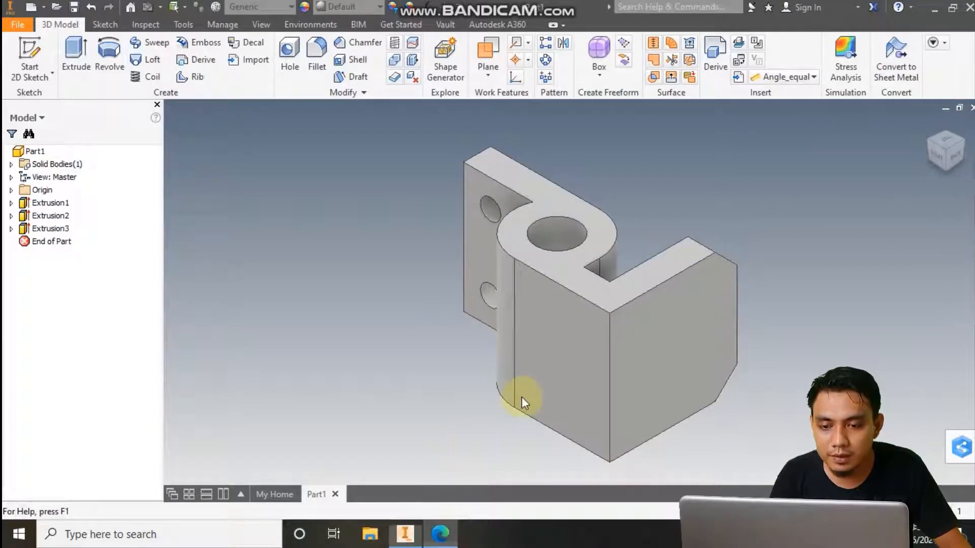
Start a sketch on the chamfered plate's outer face and check the large hole's position in the PDF drawing.
key("alt+Tab")
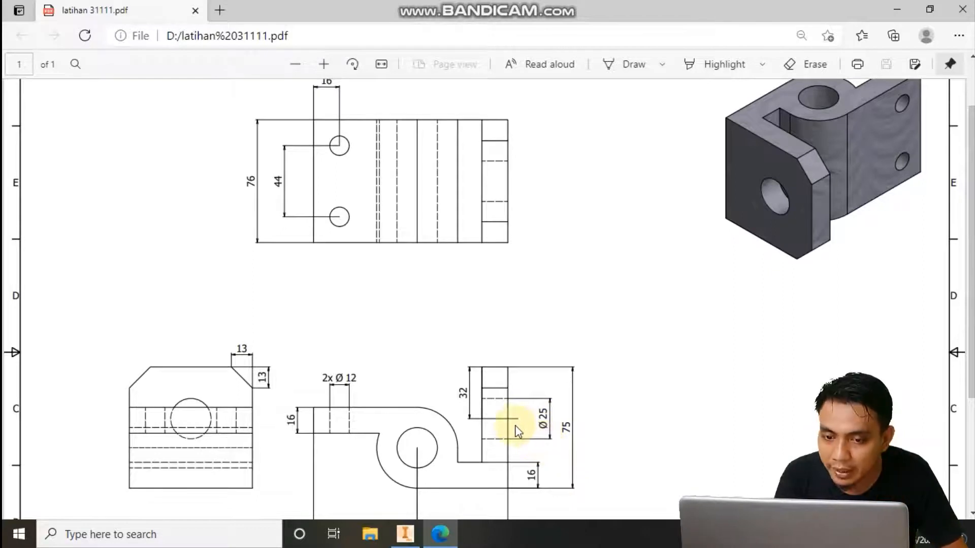
left_click(448, 539)
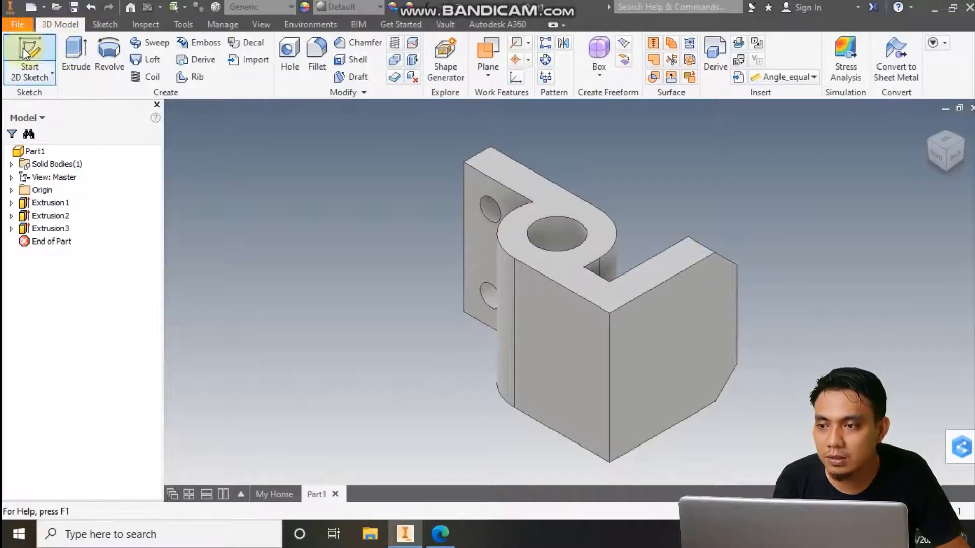
left_click(678, 370)
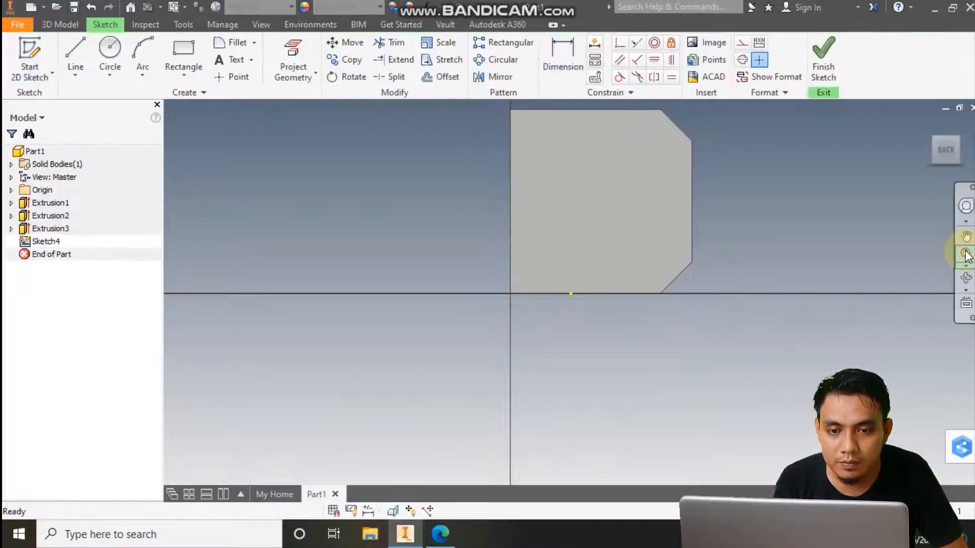
left_click(449, 528)
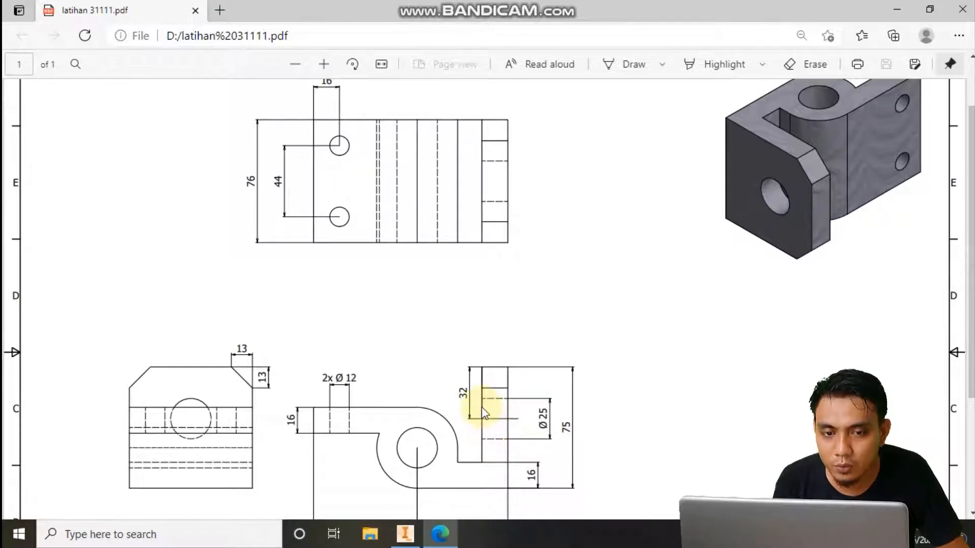
left_click(447, 532)
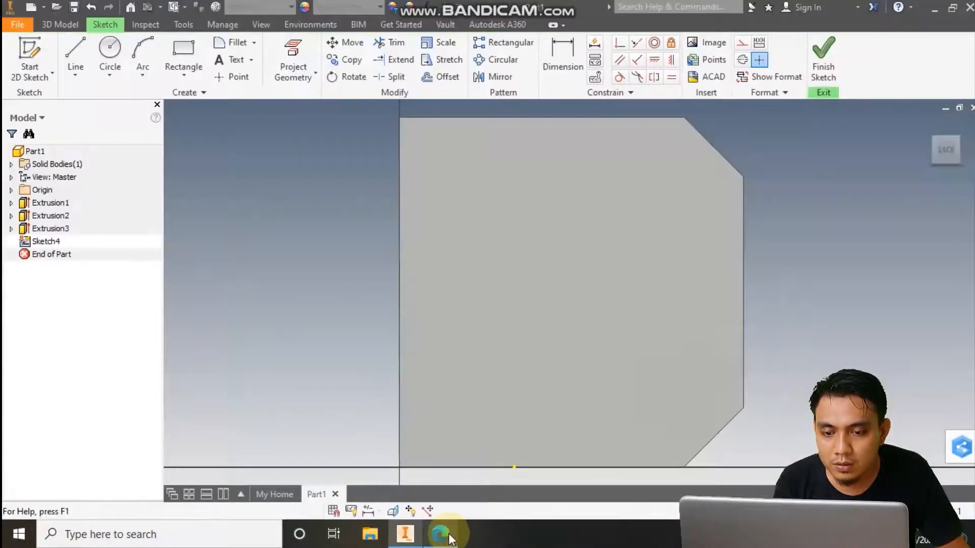
Draw a 75 mm horizontal midline across the plate face, ending at the midpoint of the edge between the chamfers.
left_click(72, 59)
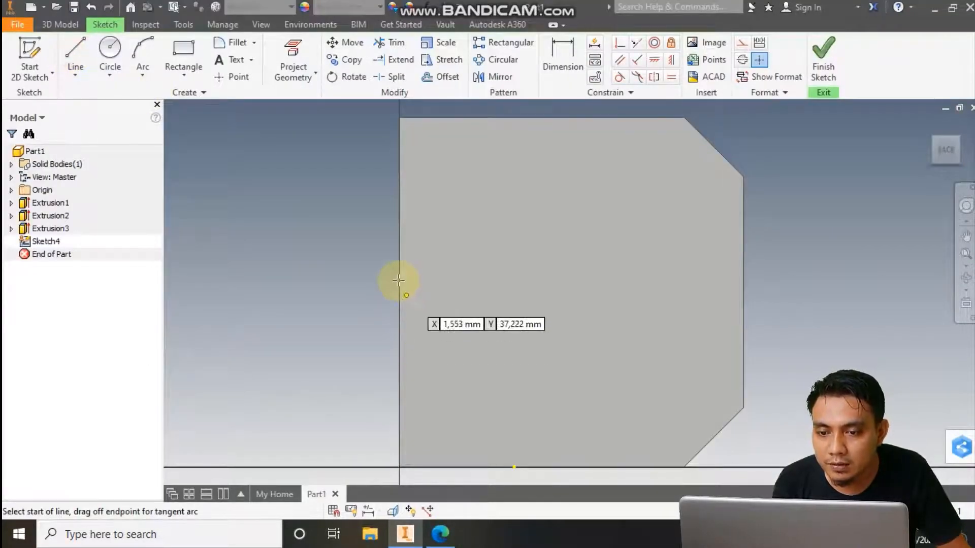
left_click(399, 292)
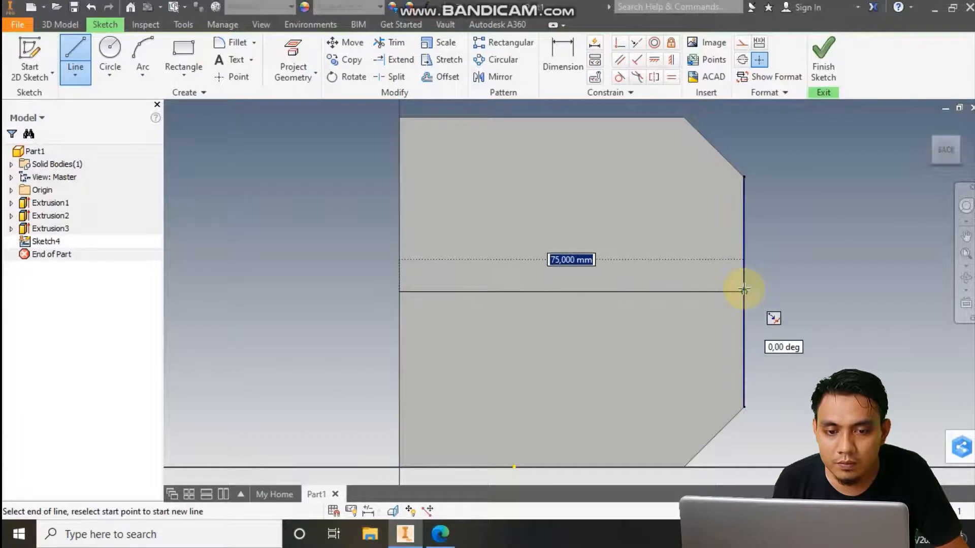
double_click(743, 291)
Sketch a 25 mm circle centered on the midline's midpoint, checking the diameter in the PDF drawing.
left_click(110, 51)
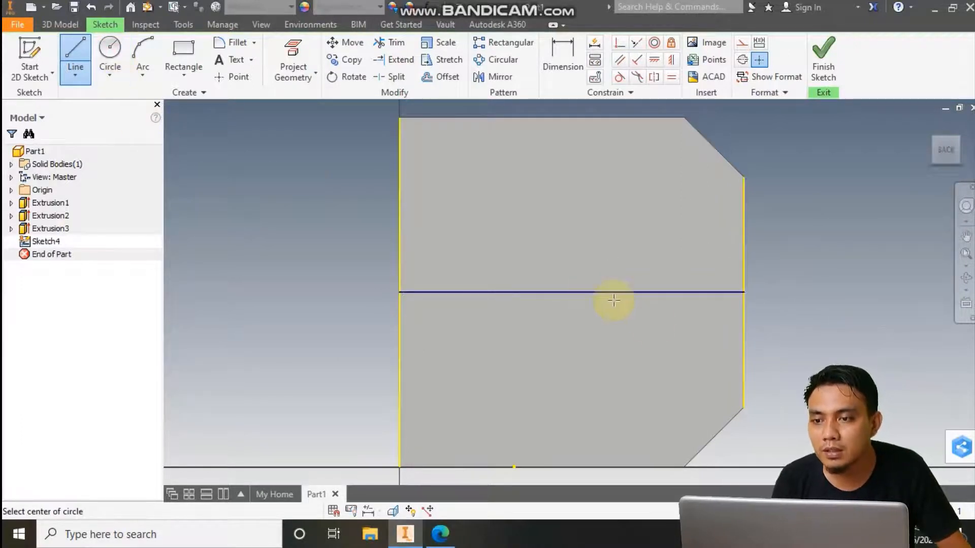
left_click(571, 291)
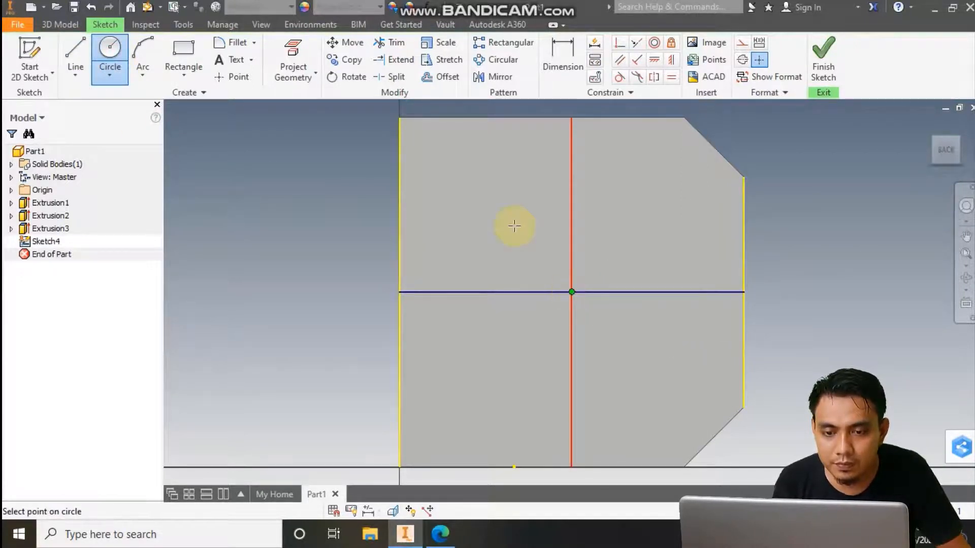
left_click(438, 535)
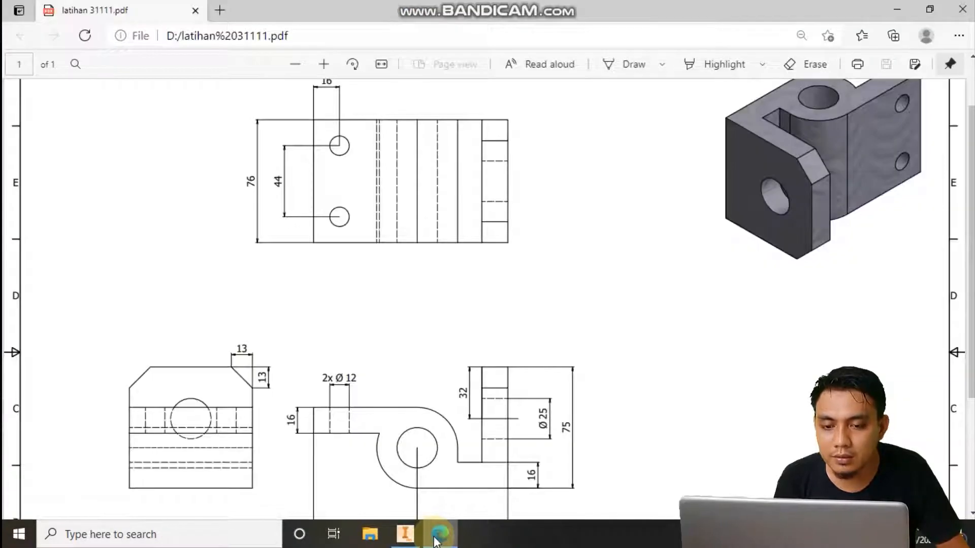
key("alt+Tab")
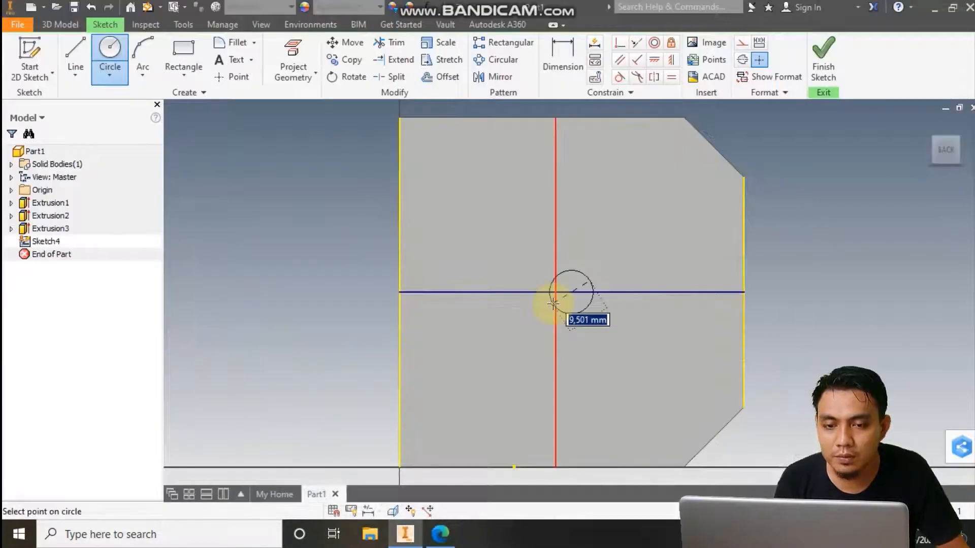
type("25")
key("Return")
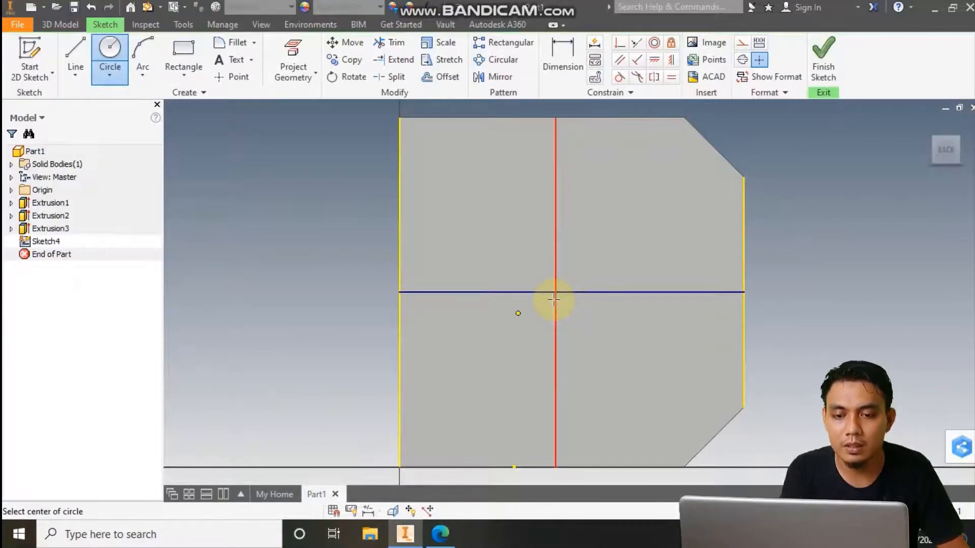
key("Escape")
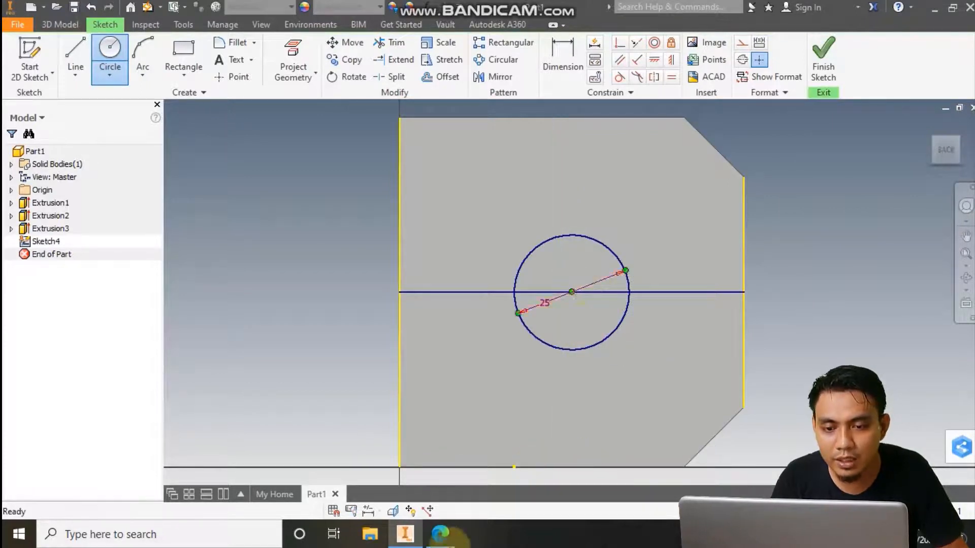
Check the large hole's position in the PDF drawing, then try to dimension the circle's center from the edge between the chamfers.
left_click(430, 542)
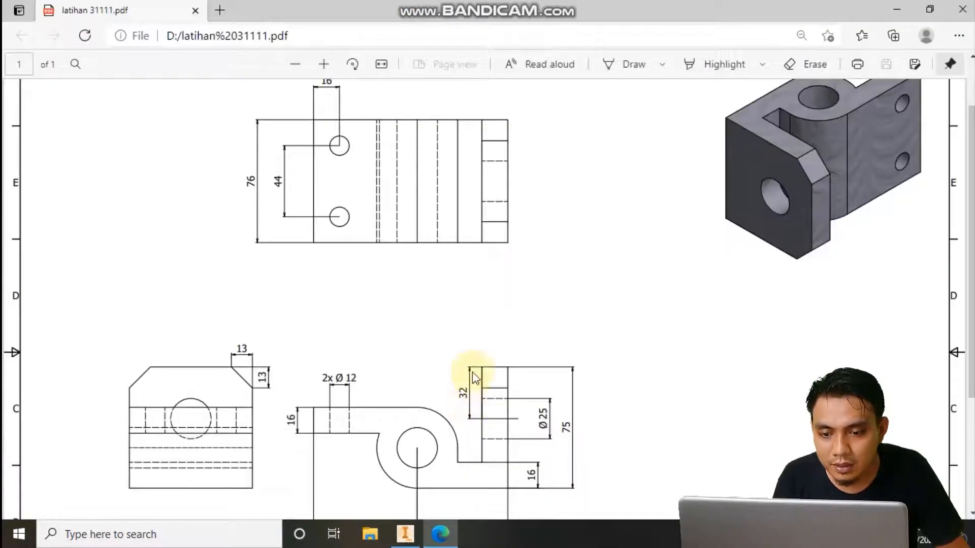
left_click(404, 534)
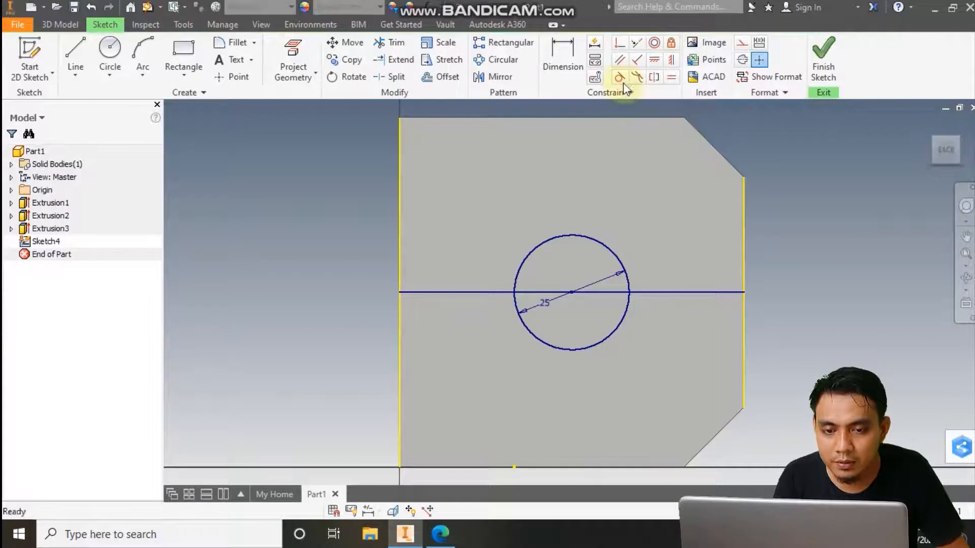
left_click(562, 64)
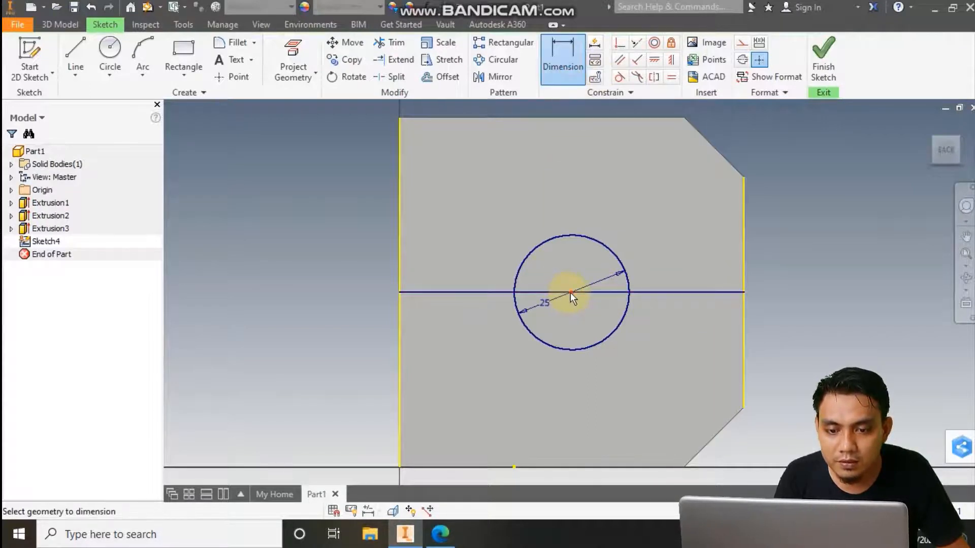
left_click(571, 293)
left_click(741, 280)
left_click(665, 404)
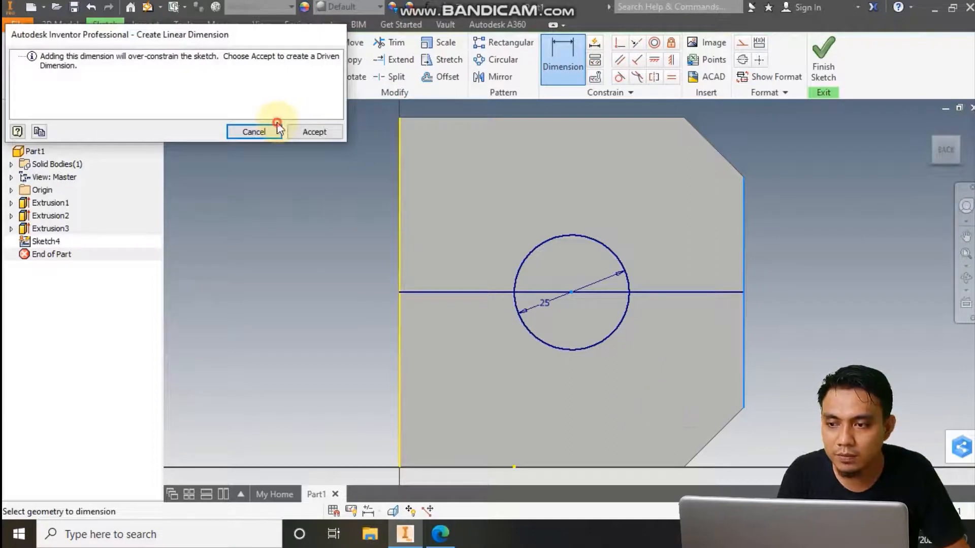
left_click(254, 132)
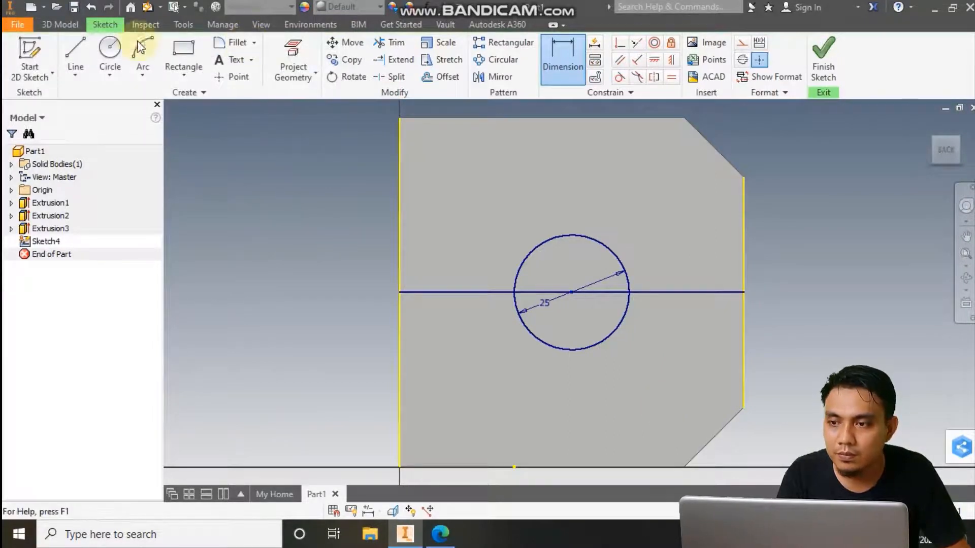
Add a driven horizontal dimension between the 25 mm circle and the upper chamfer corner, then open and close its value.
left_click(571, 57)
left_click(581, 235)
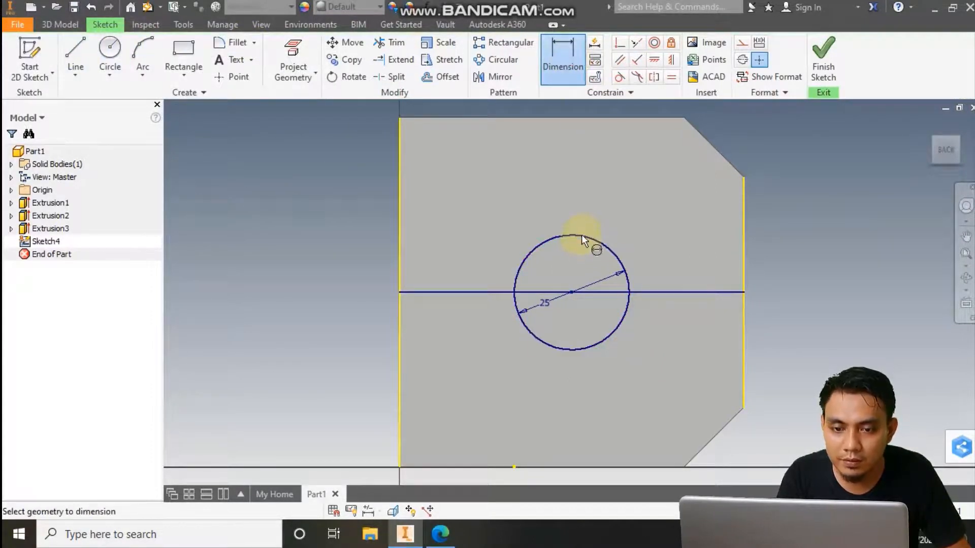
left_click(745, 177)
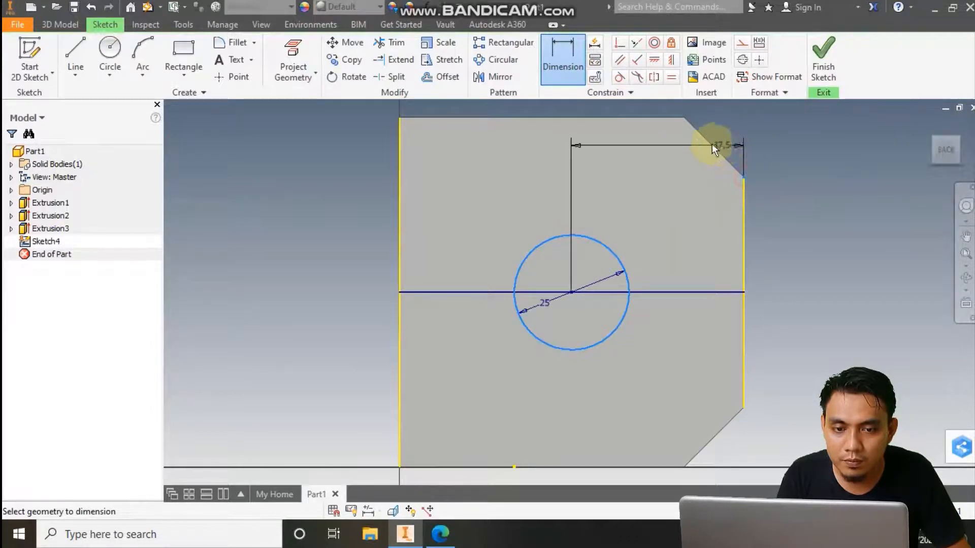
left_click(666, 107)
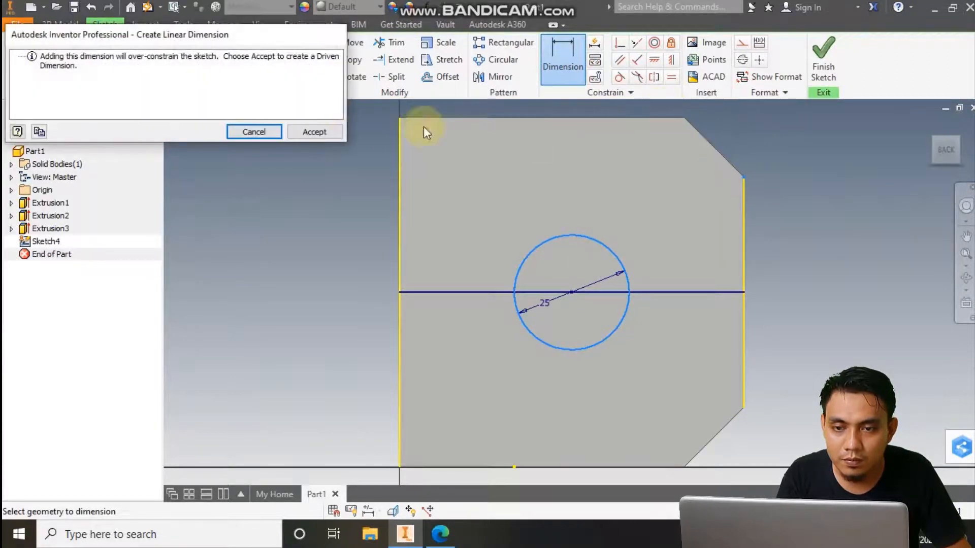
left_click(332, 135)
left_click(665, 105)
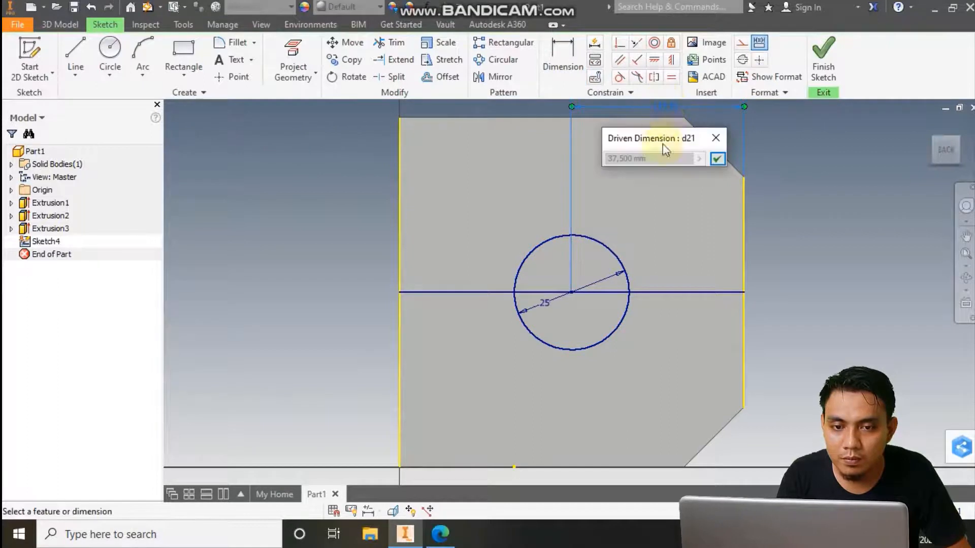
left_click(711, 138)
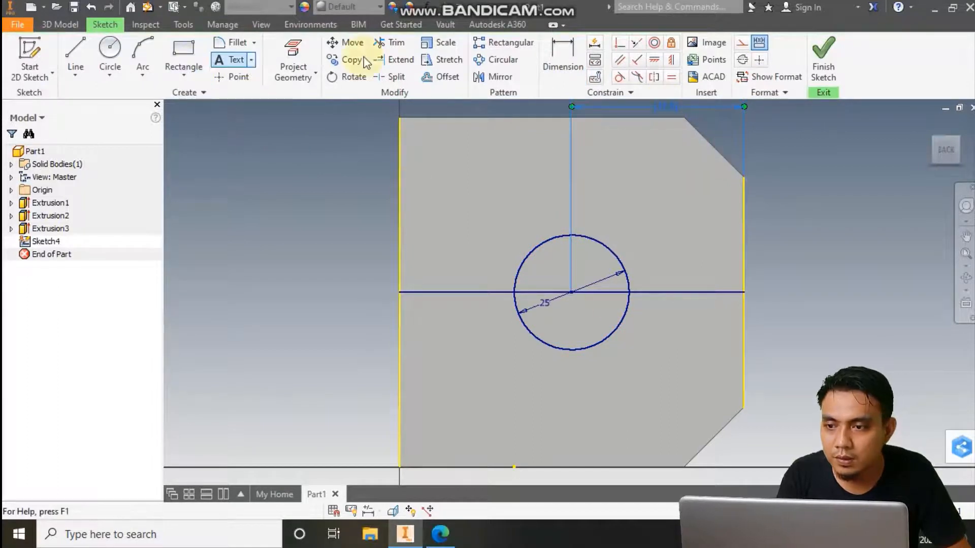
Delete the horizontal midline and the driven dimension between the 25 mm circle and the chamfer corner from the sketch.
left_click(557, 60)
key("Escape")
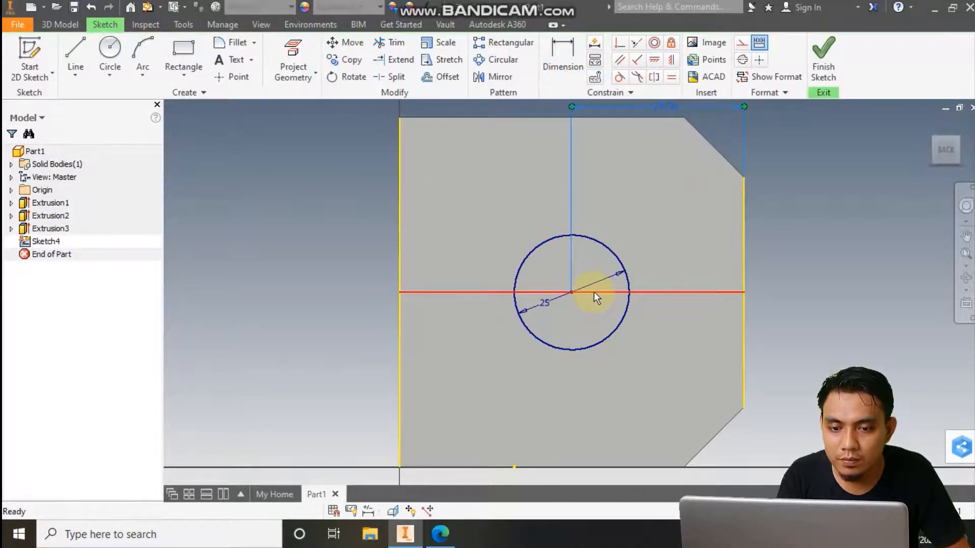
left_click(593, 292)
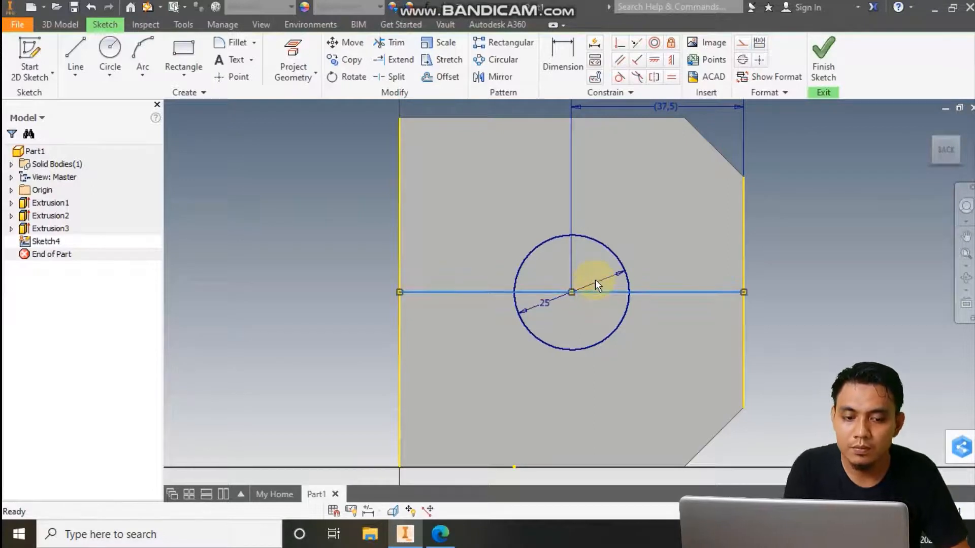
key("Delete")
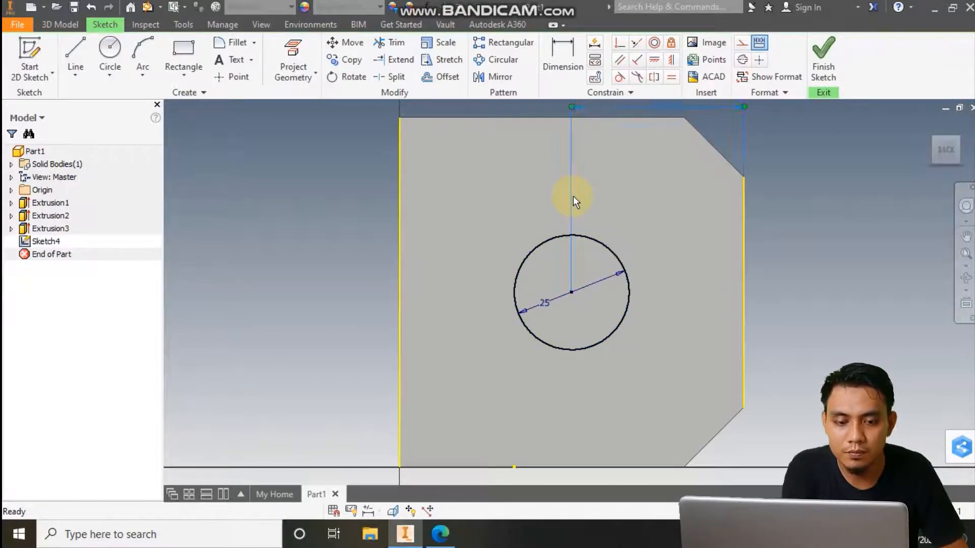
key("Delete")
left_click(561, 56)
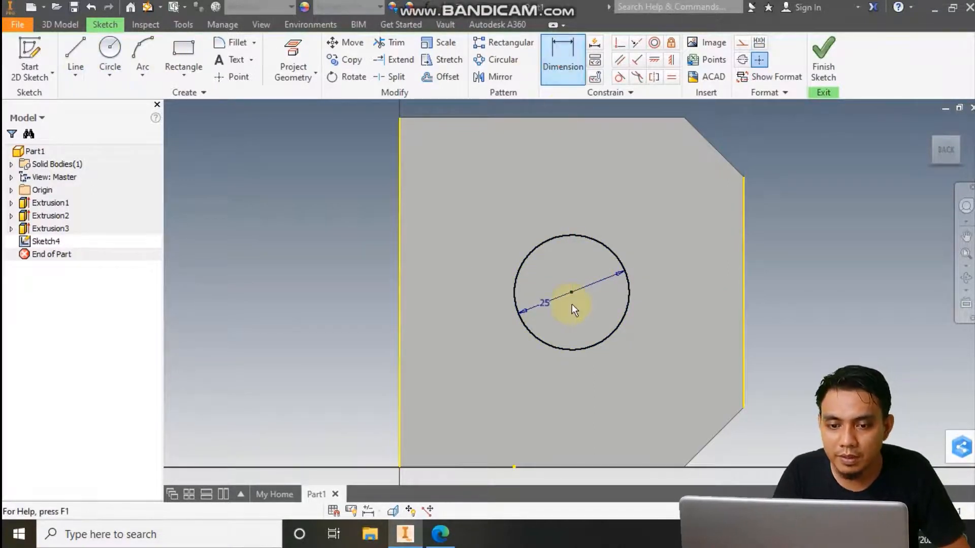
left_click(578, 349)
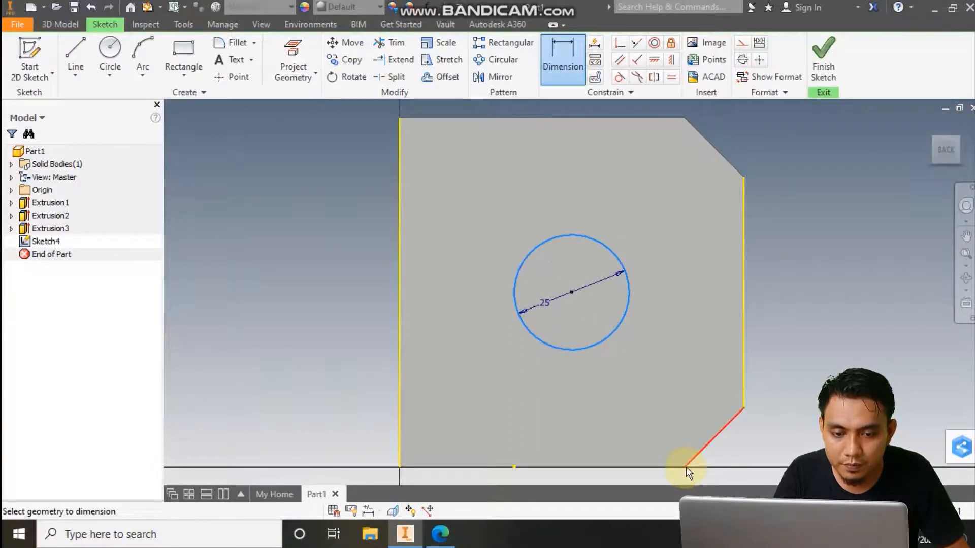
left_click(685, 465)
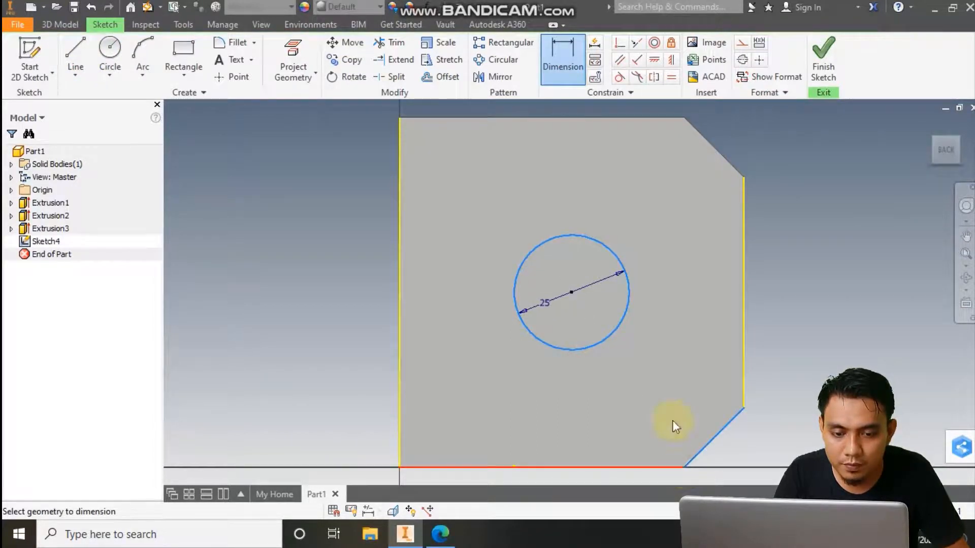
Dimension the circle's center 32 mm horizontally from the lower end of the edge between the chamfers, and finish the sketch.
left_click(556, 72)
left_click(572, 292)
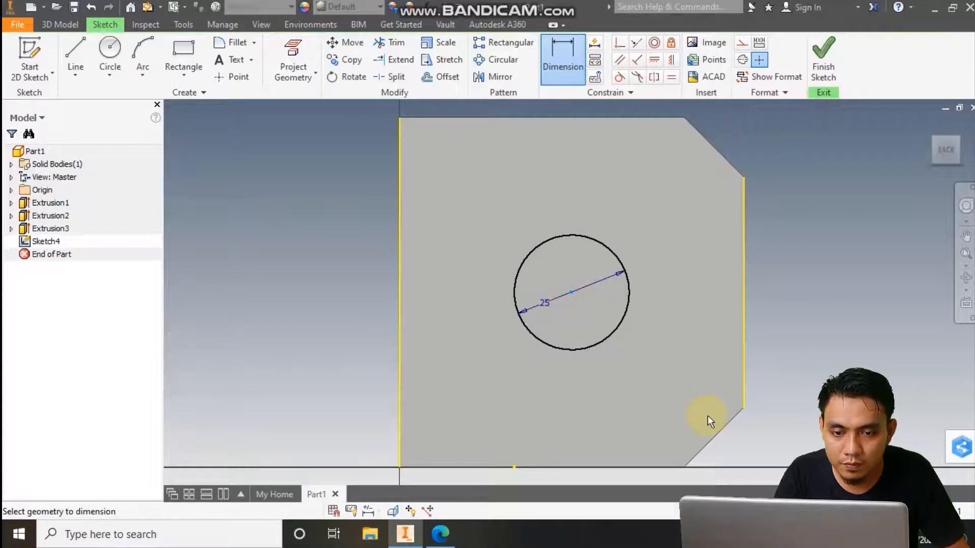
left_click(745, 405)
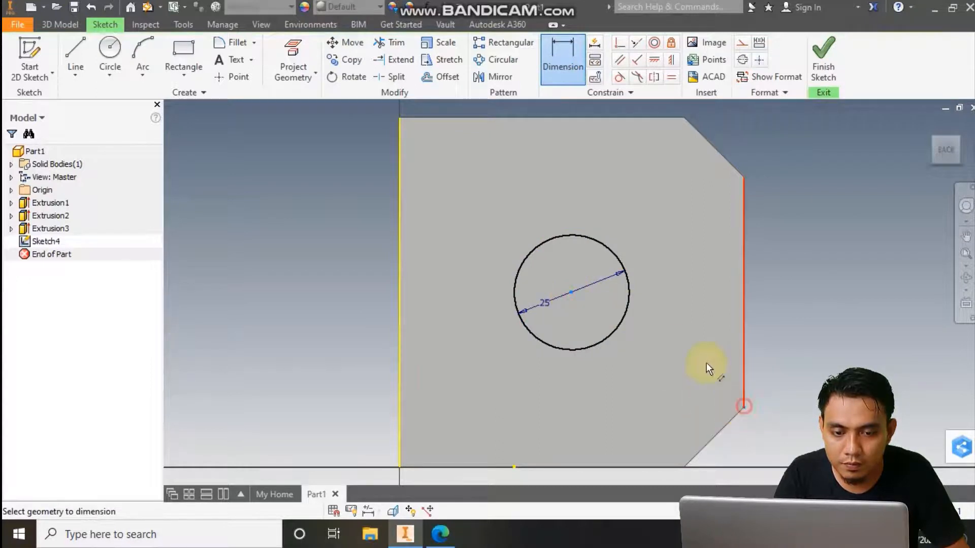
left_click(656, 108)
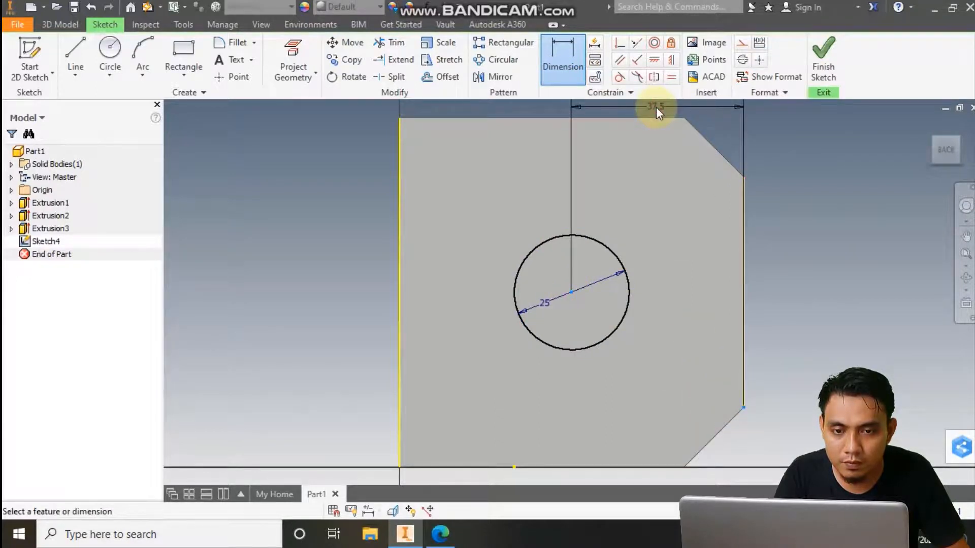
type("32")
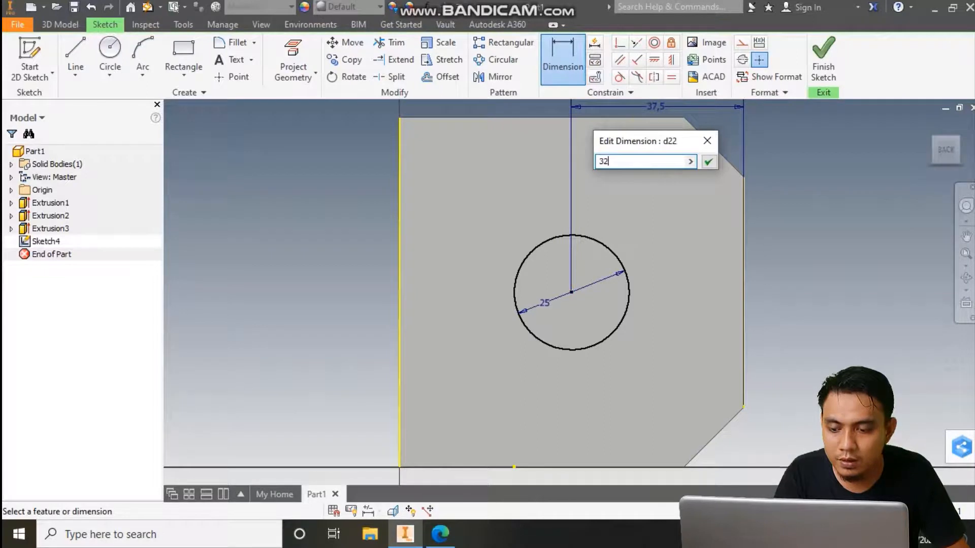
left_click(711, 163)
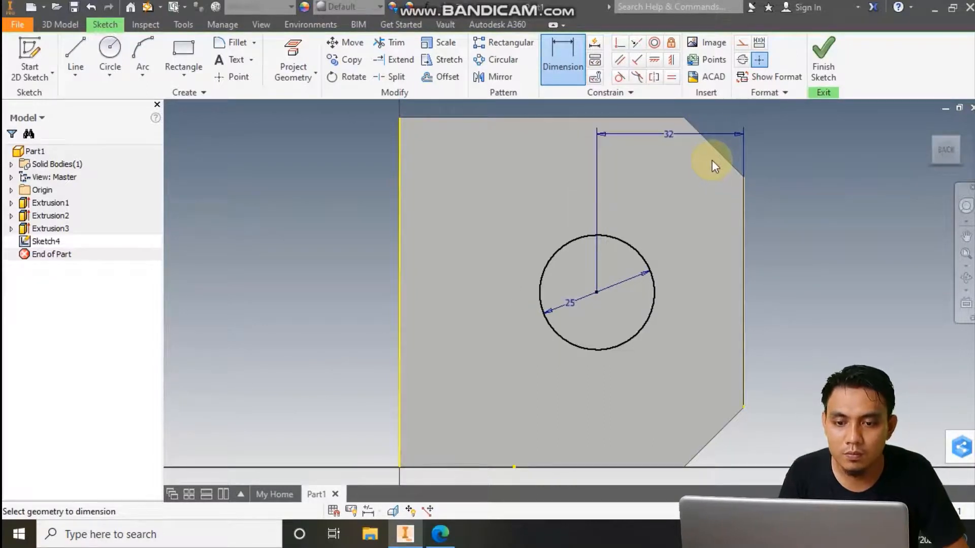
left_click(822, 67)
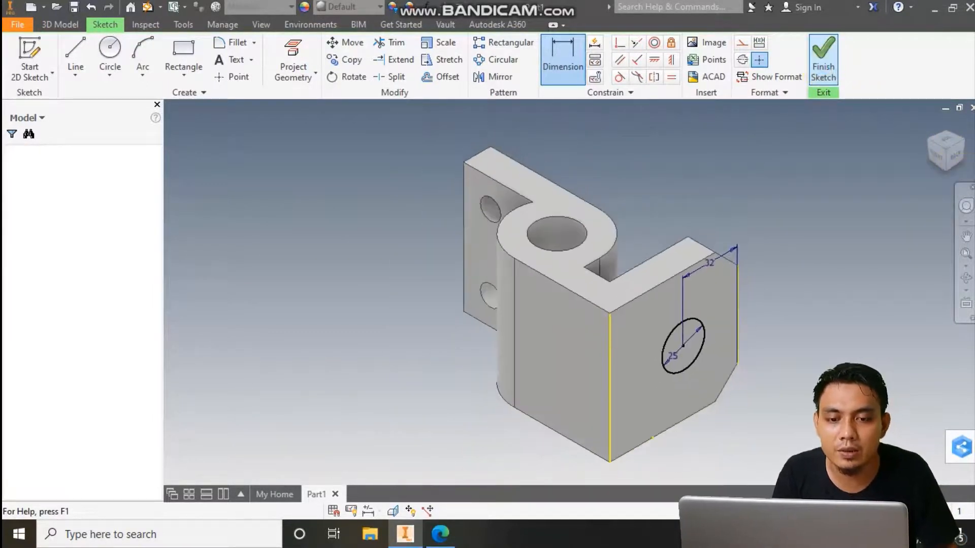
Extrude the 25 mm circle as a 16 mm cut into the chamfered plate.
left_click(75, 53)
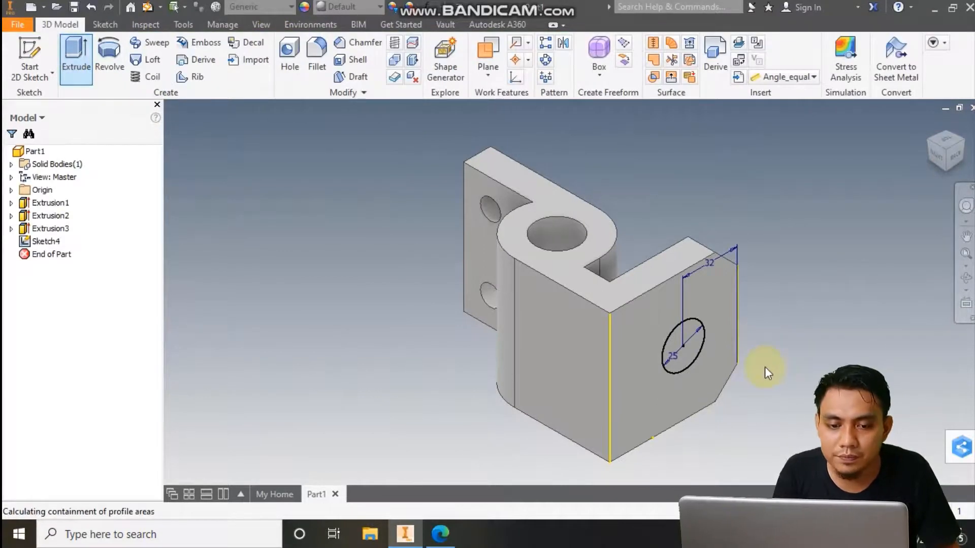
left_click(698, 358)
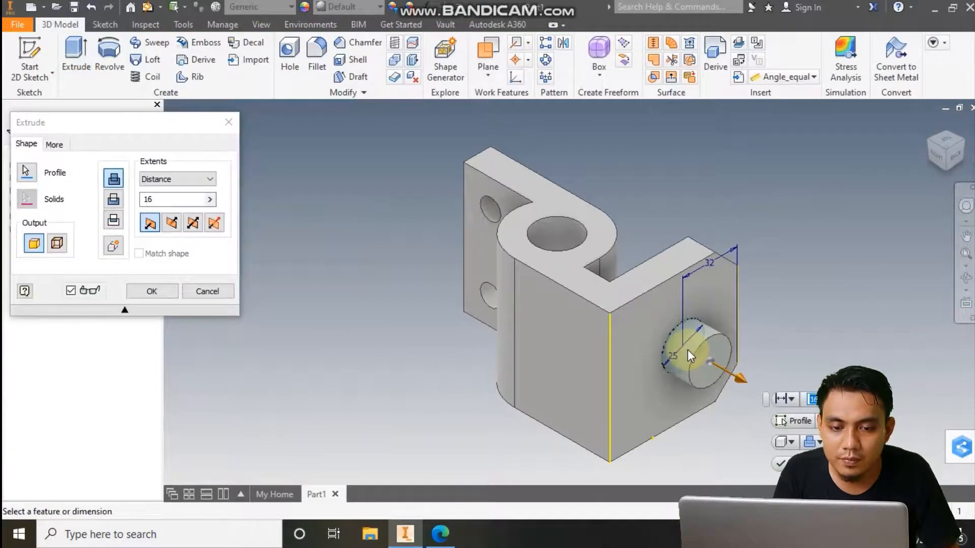
left_click(171, 222)
left_click(140, 292)
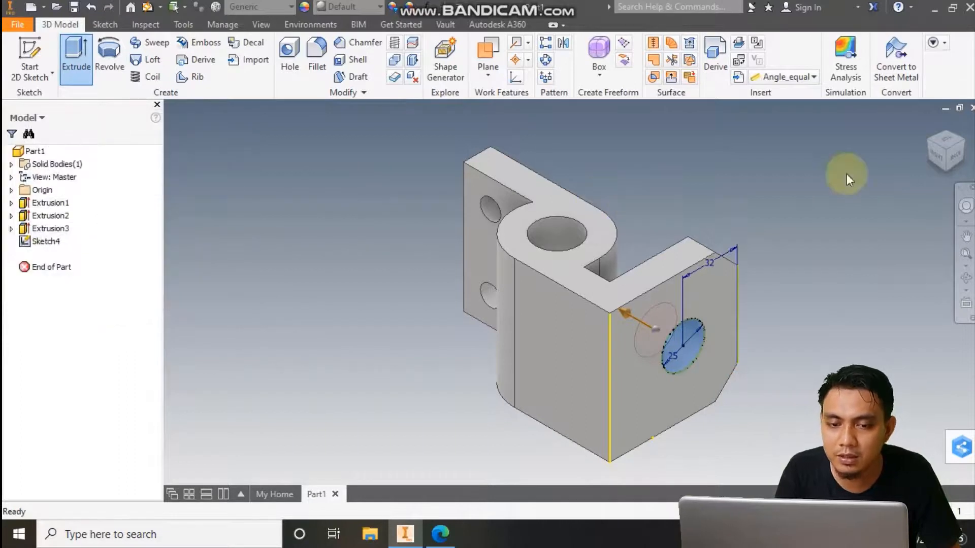
Examine the finished bracket from several sides, including the holes in both plates and the central boss.
left_click(969, 146)
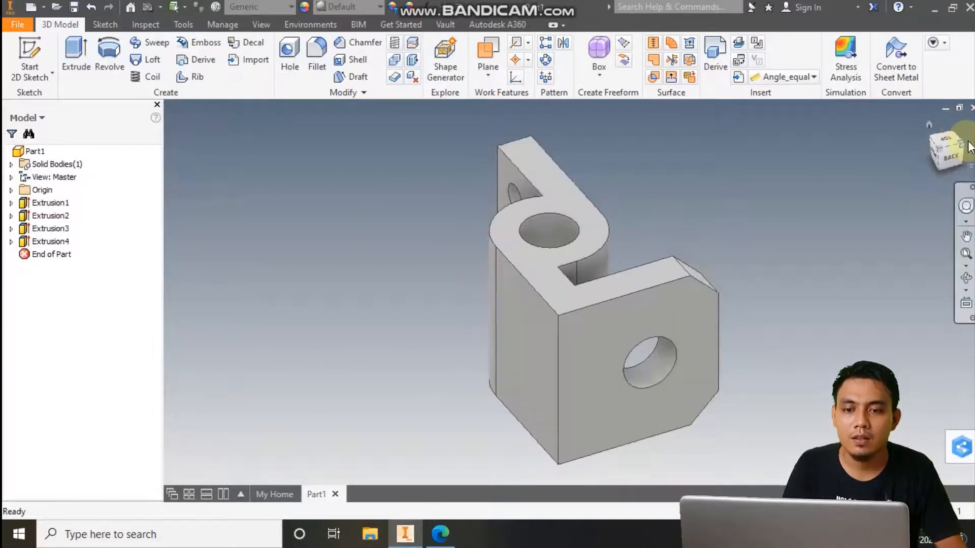
left_click(969, 146)
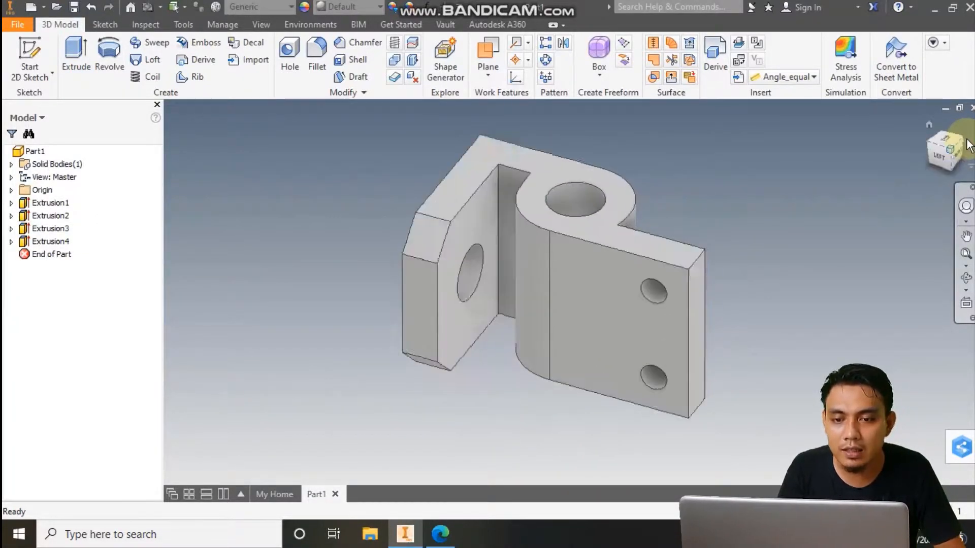
left_click(968, 145)
left_click(969, 145)
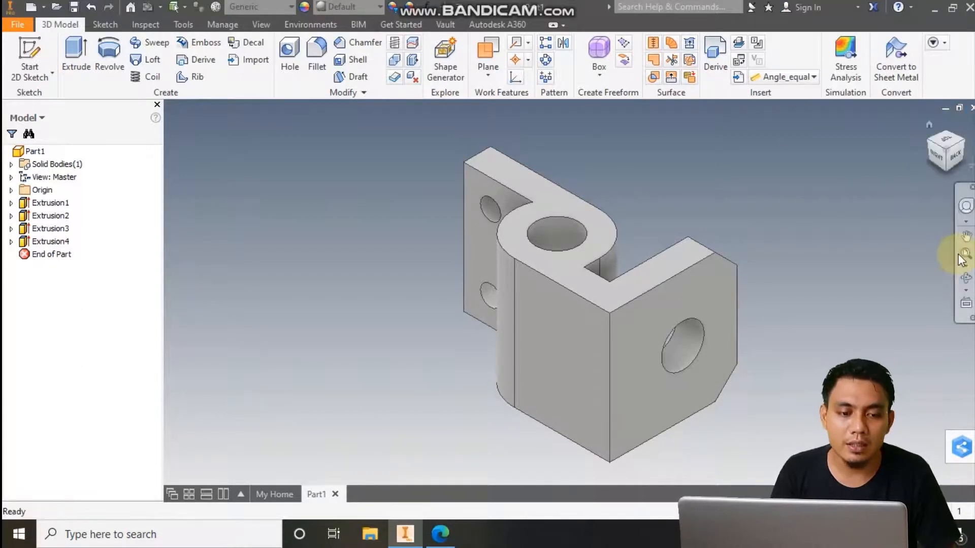
left_click(967, 280)
left_click_drag(563, 282, 609, 244)
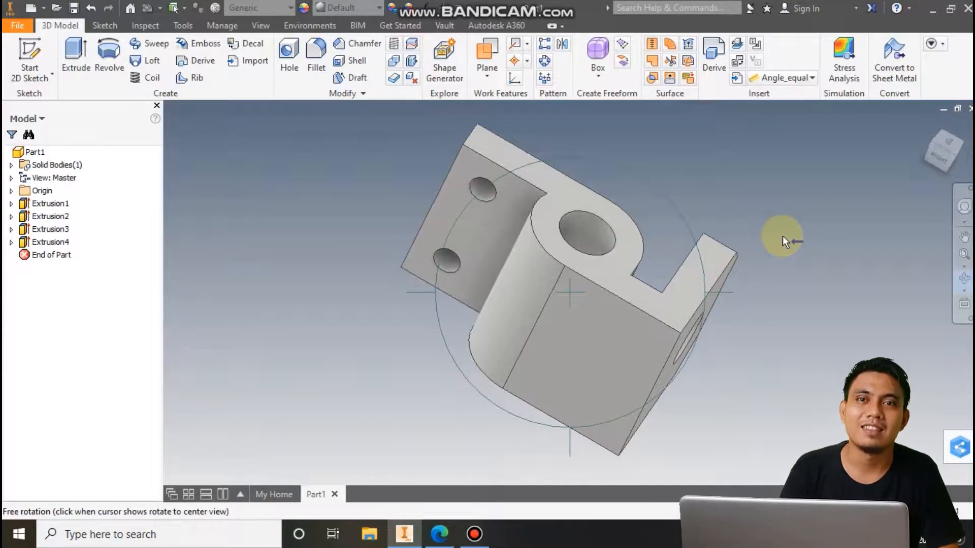
left_click_drag(596, 270, 561, 277)
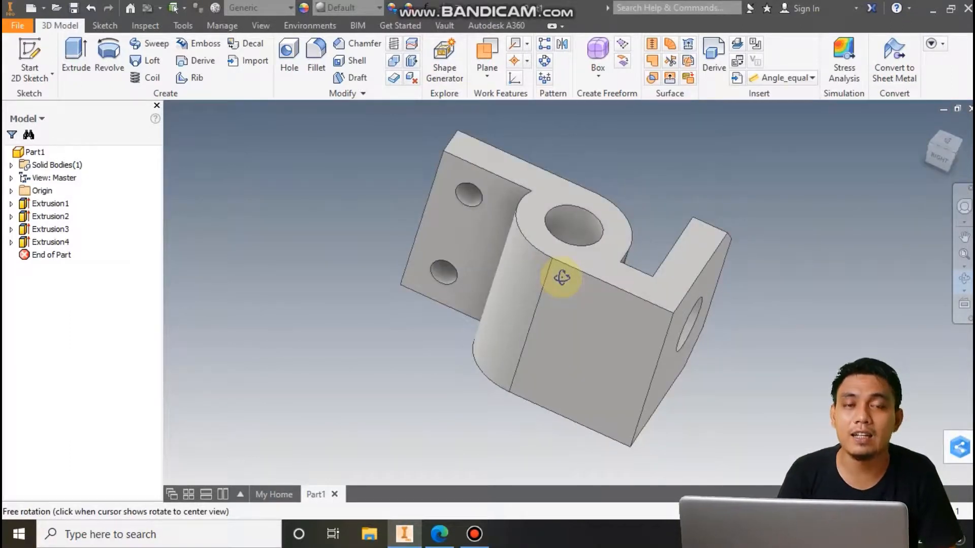